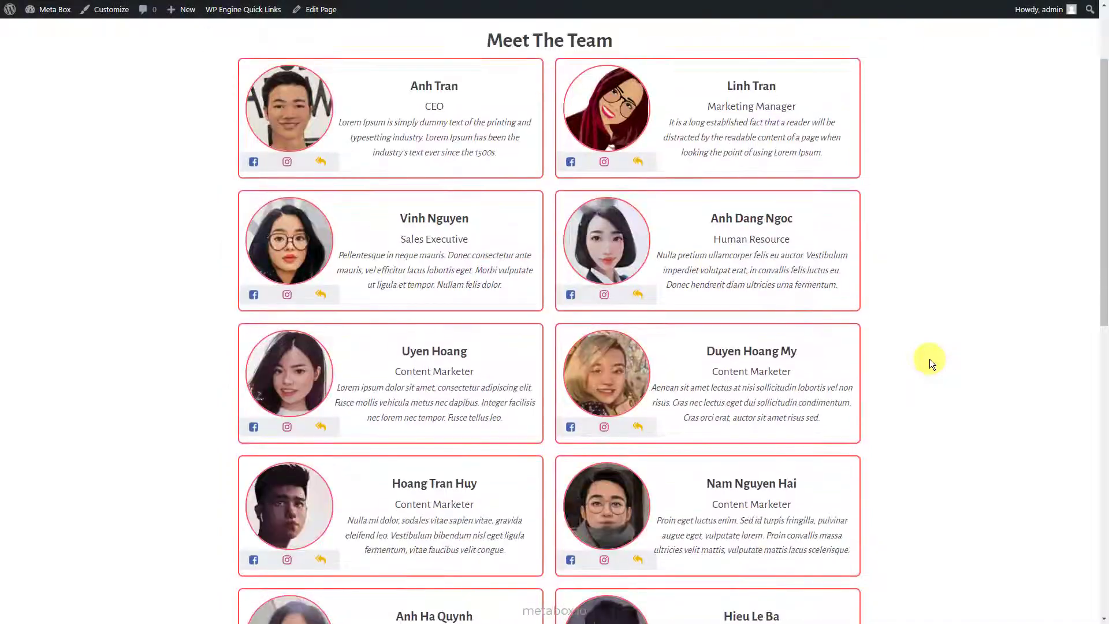
Step: Scroll up the front-end Meet The Team page to review it
scroll(929, 358, "up", 10)
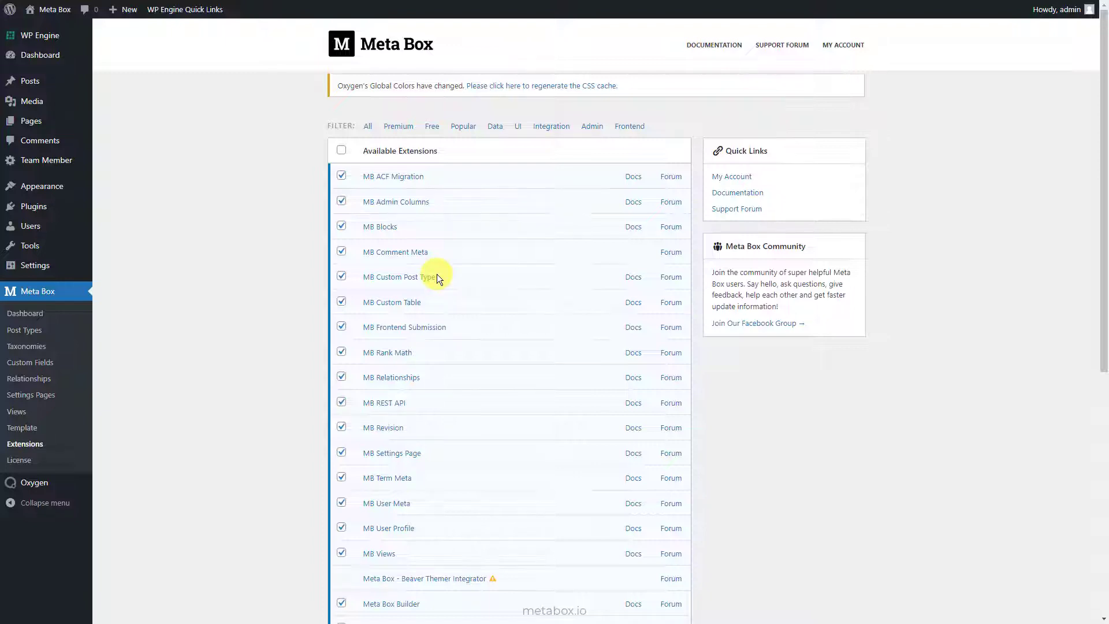
scroll(436, 276, "down", 3)
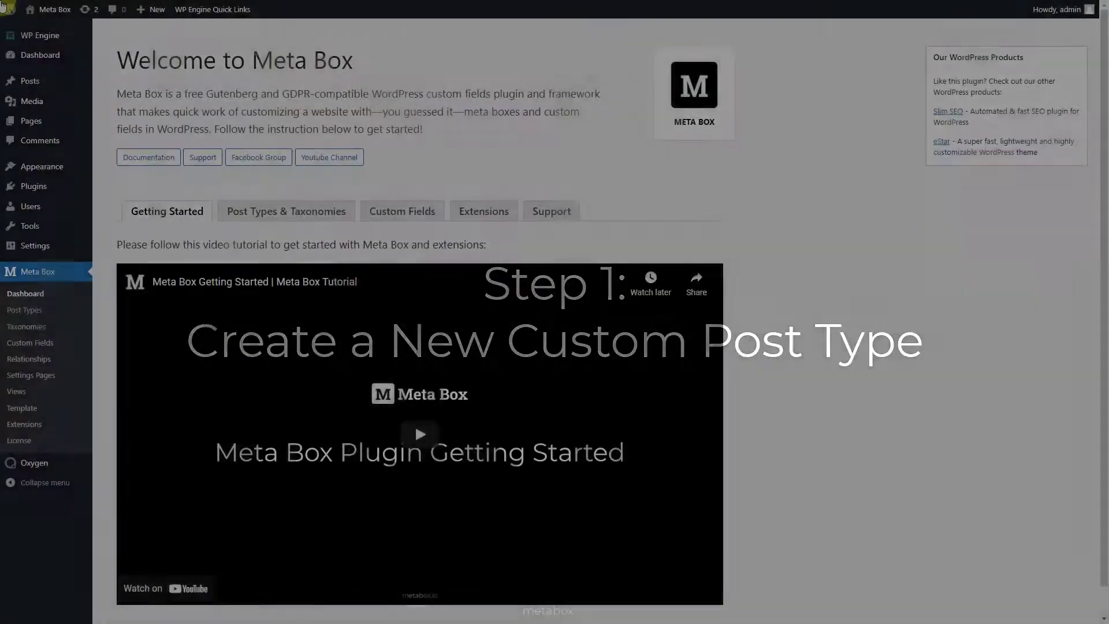
Step: Publish a new Meta Box post type named Team Members, singular Team Member
left_click(47, 310)
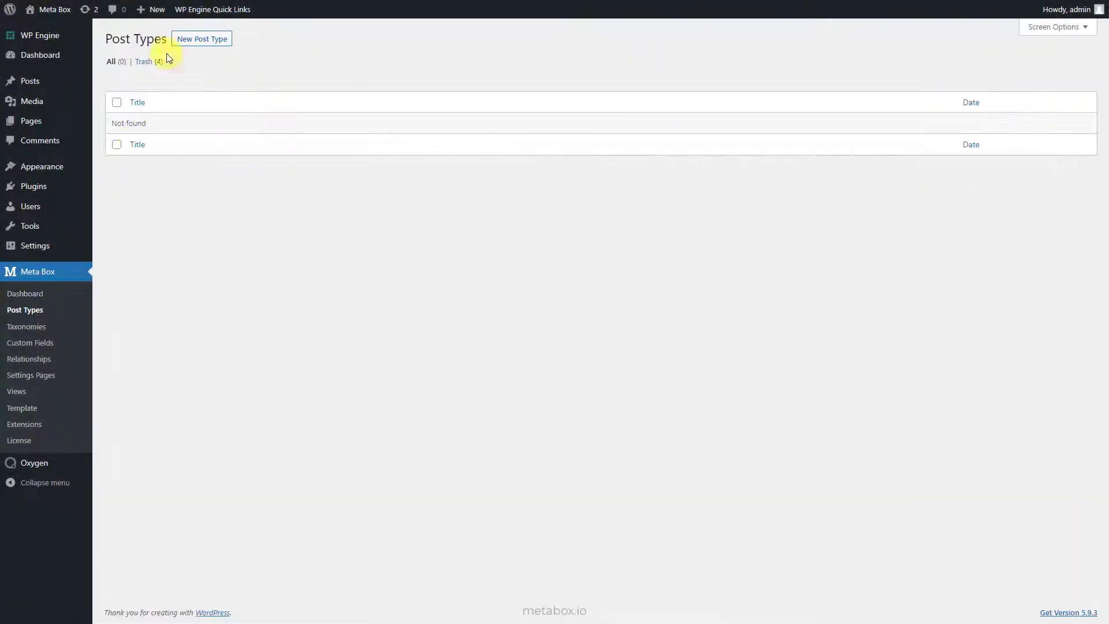
left_click(173, 41)
left_click(420, 103)
type("Team Members")
left_click(379, 133)
type("Team Member")
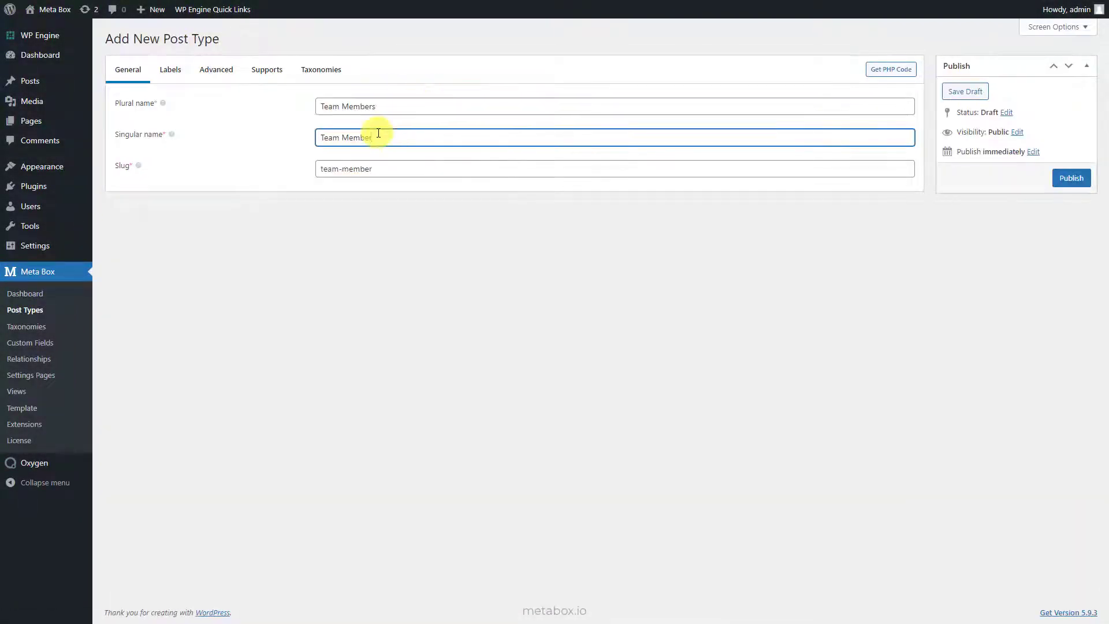
left_click(1071, 179)
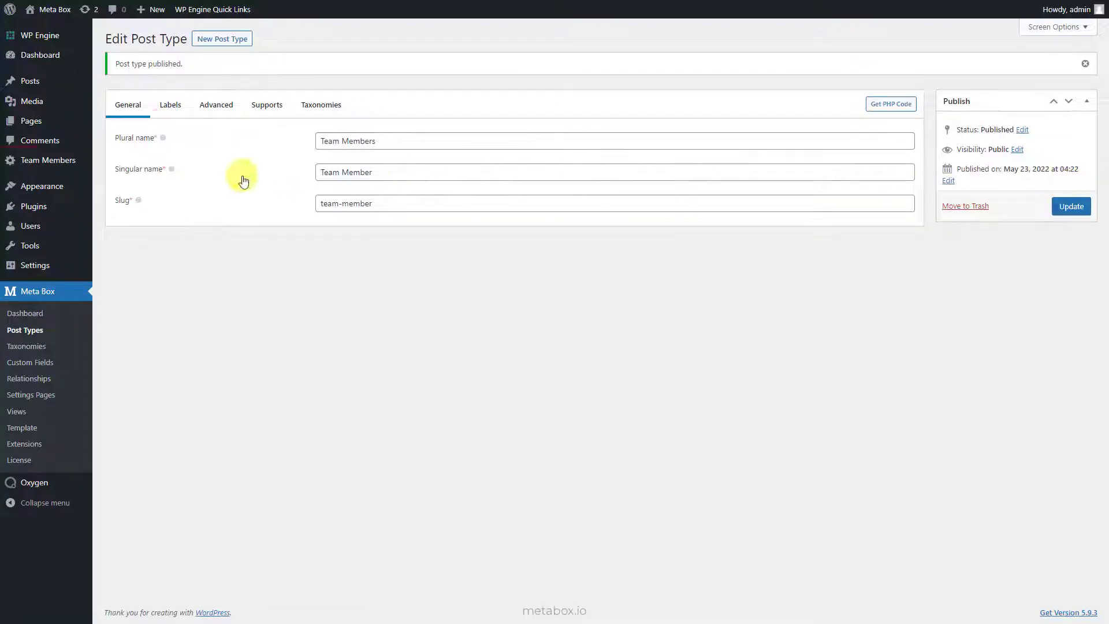
mouse_move(81, 165)
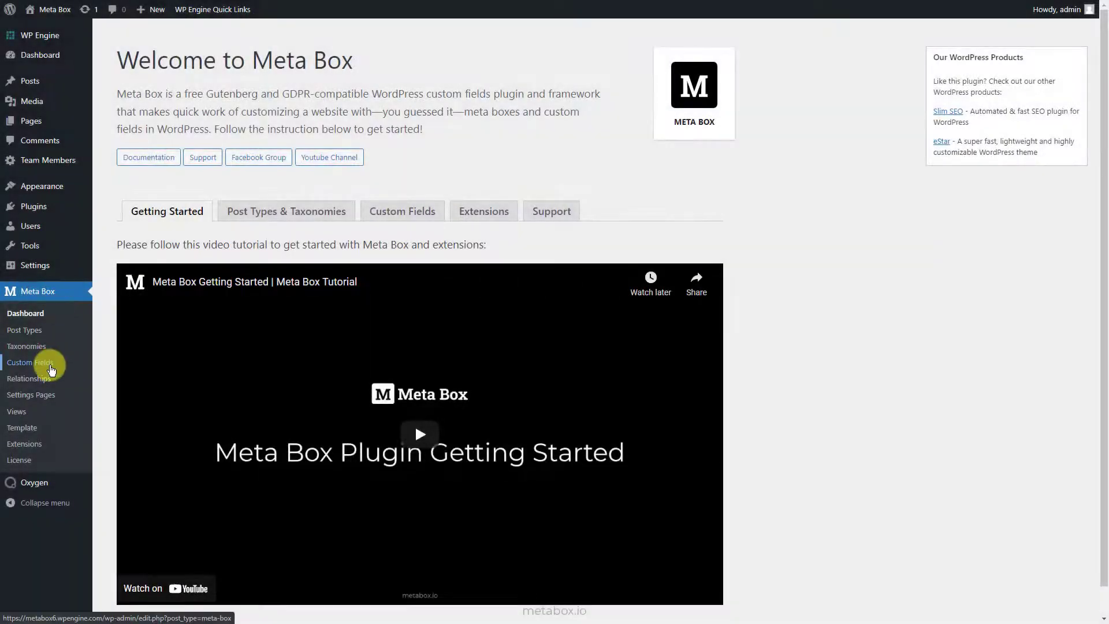
Step: Start a Member Information field group with a Position select field of pasted job titles
left_click(49, 362)
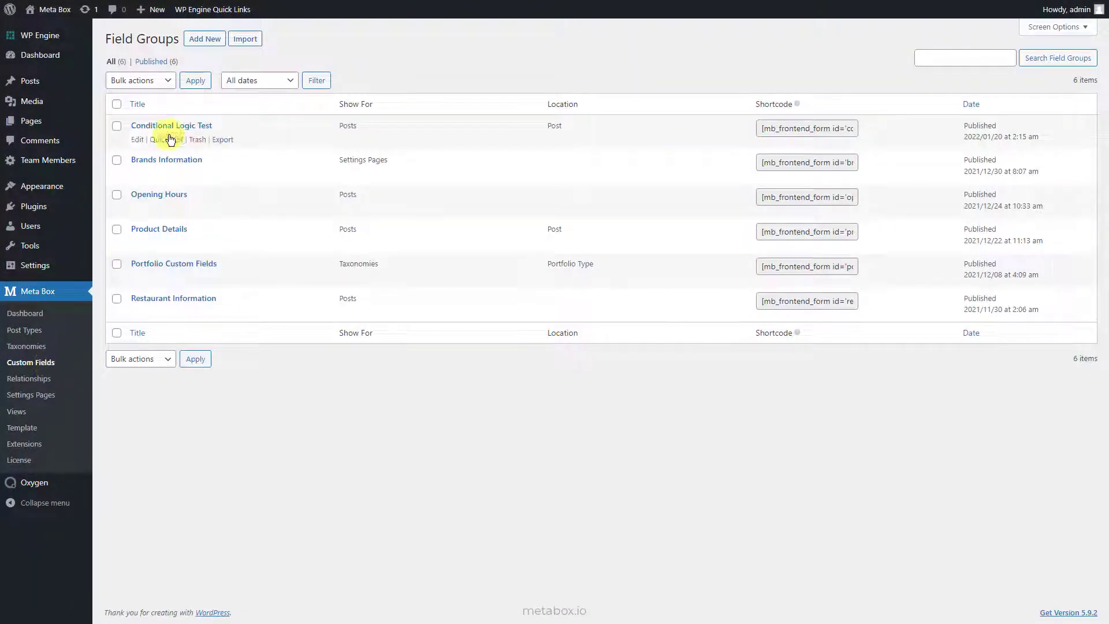
left_click(202, 38)
type("Member Information")
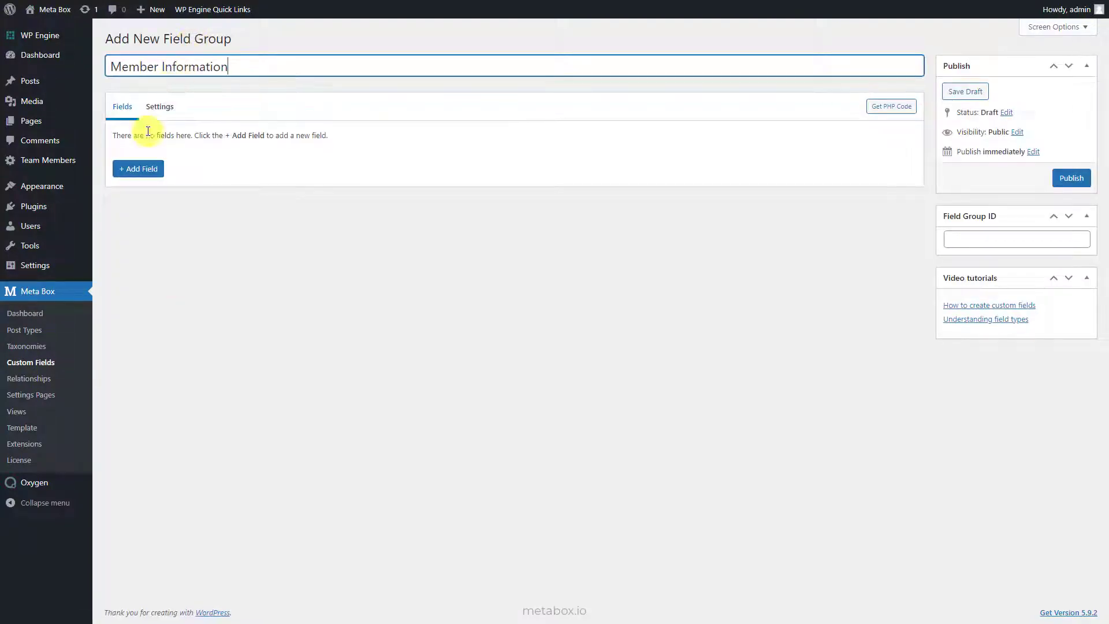
left_click(140, 170)
type("select")
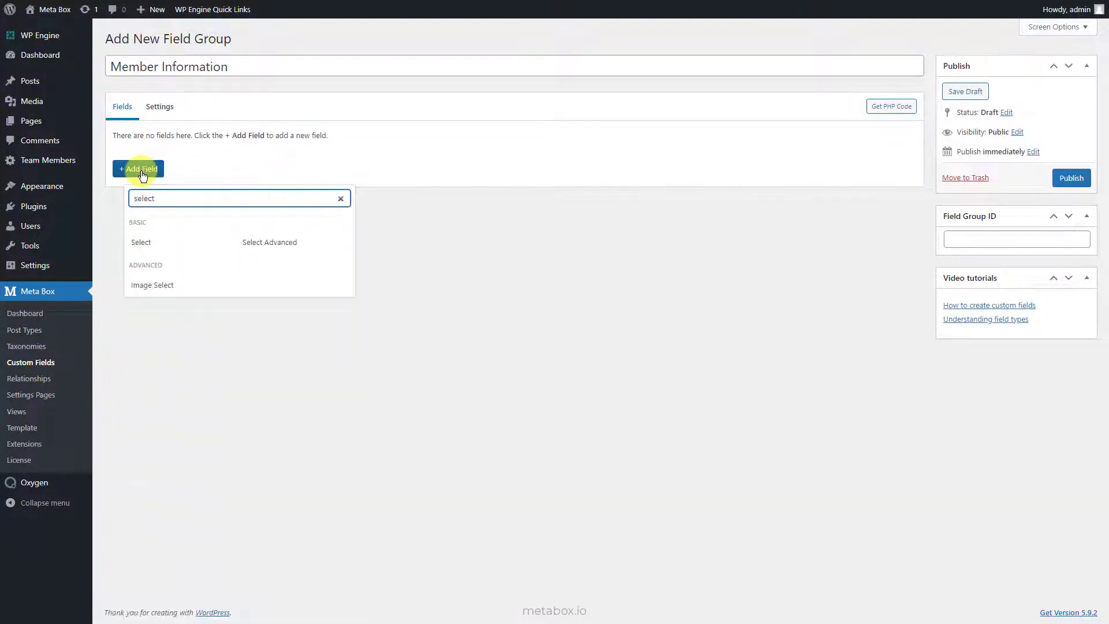
left_click(152, 245)
type("Position")
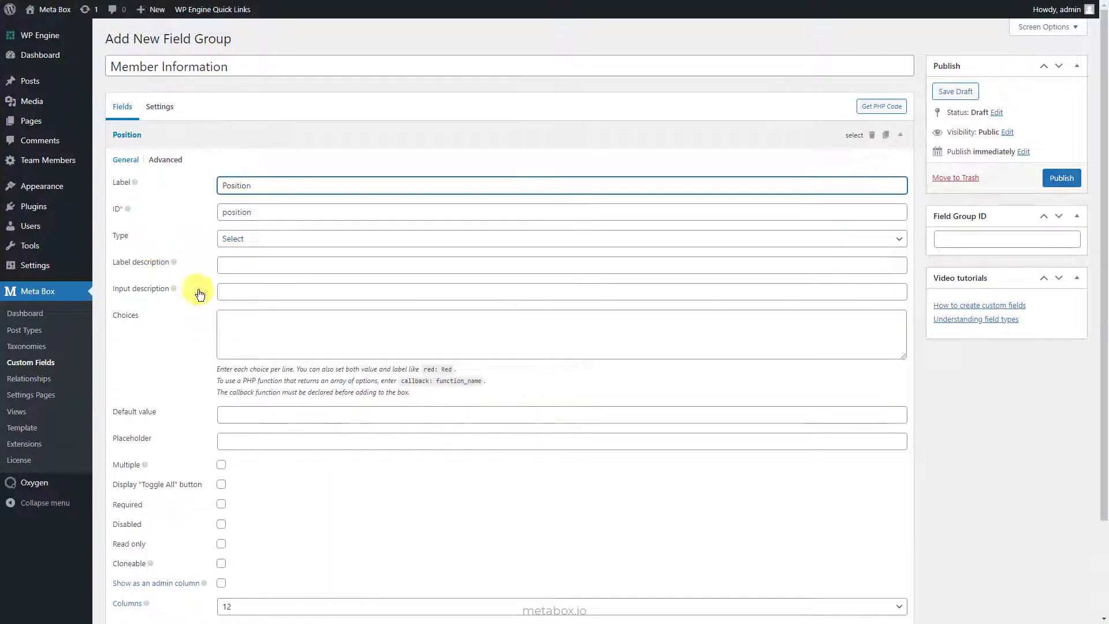
left_click(262, 326)
key("ctrl+v")
Step: Show Position as an admin column titled Position and collapse the field
scroll(261, 325, "up", 2)
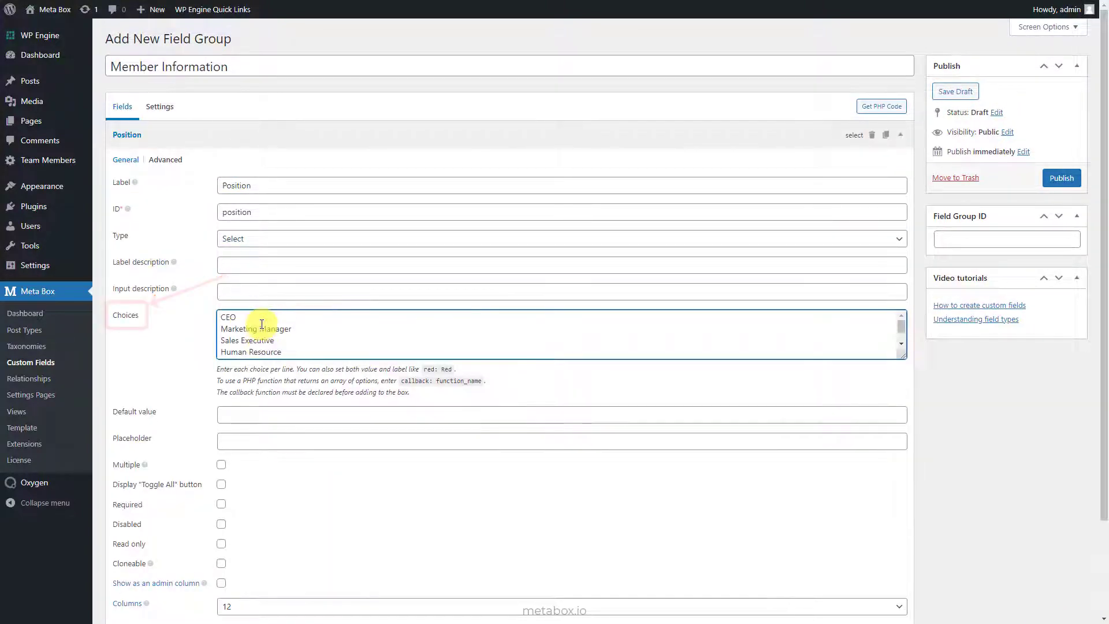
scroll(261, 325, "down", 2)
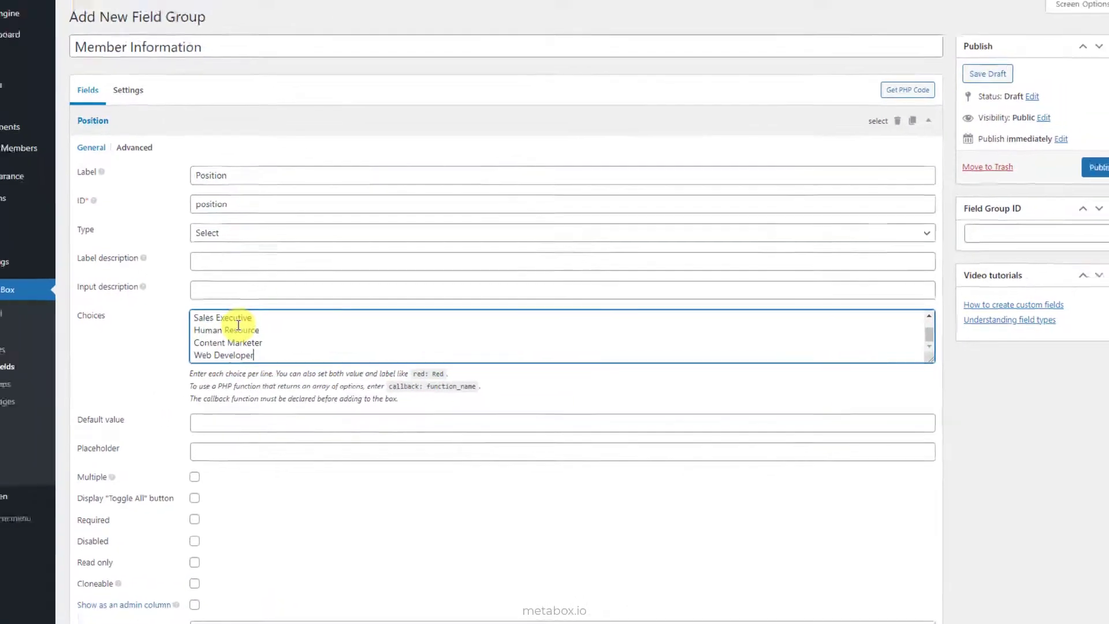
scroll(189, 327, "down", 3)
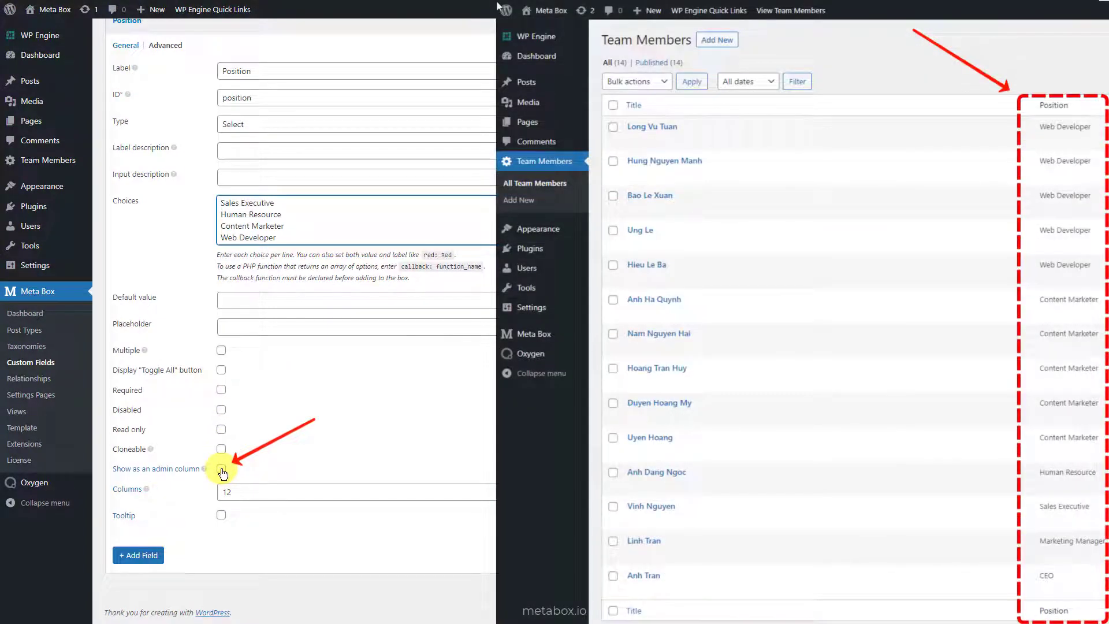
left_click(222, 472)
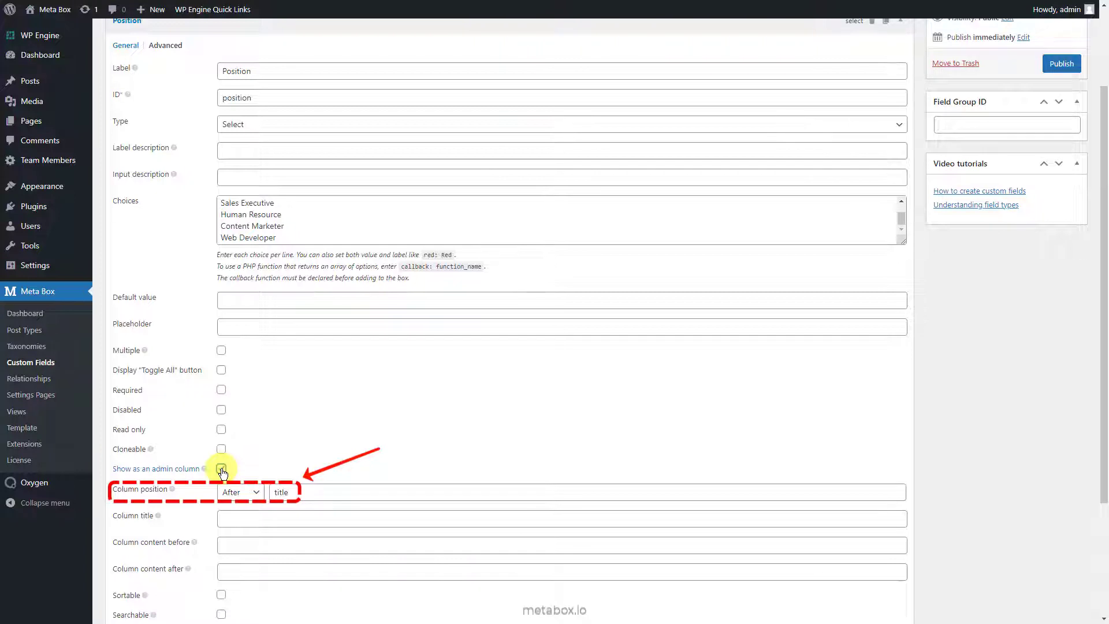
left_click(221, 470)
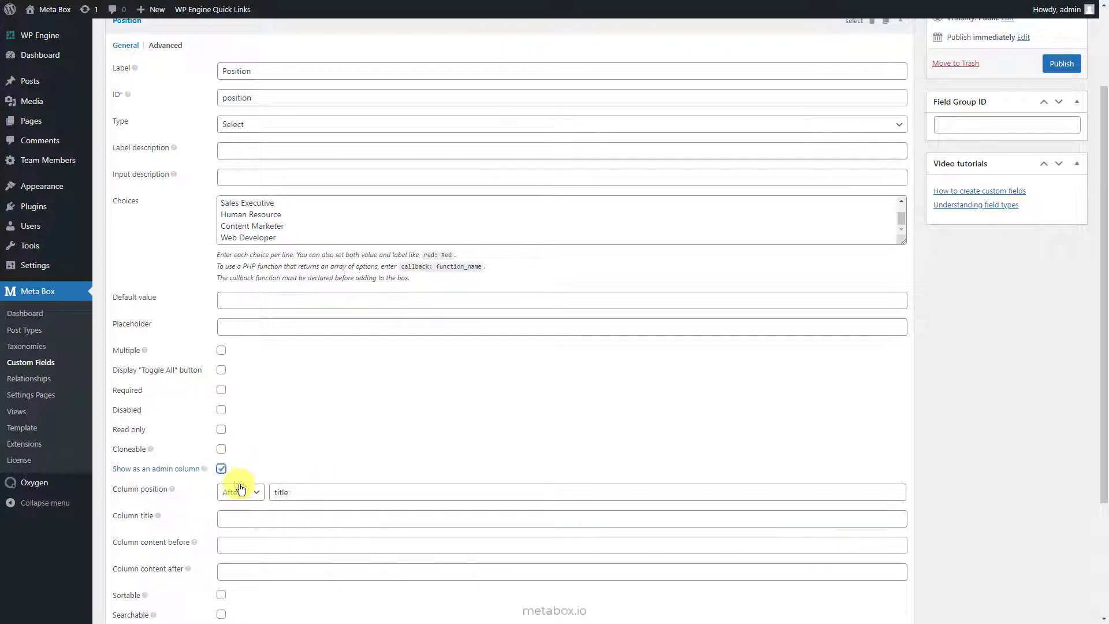
left_click(255, 514)
type("Position")
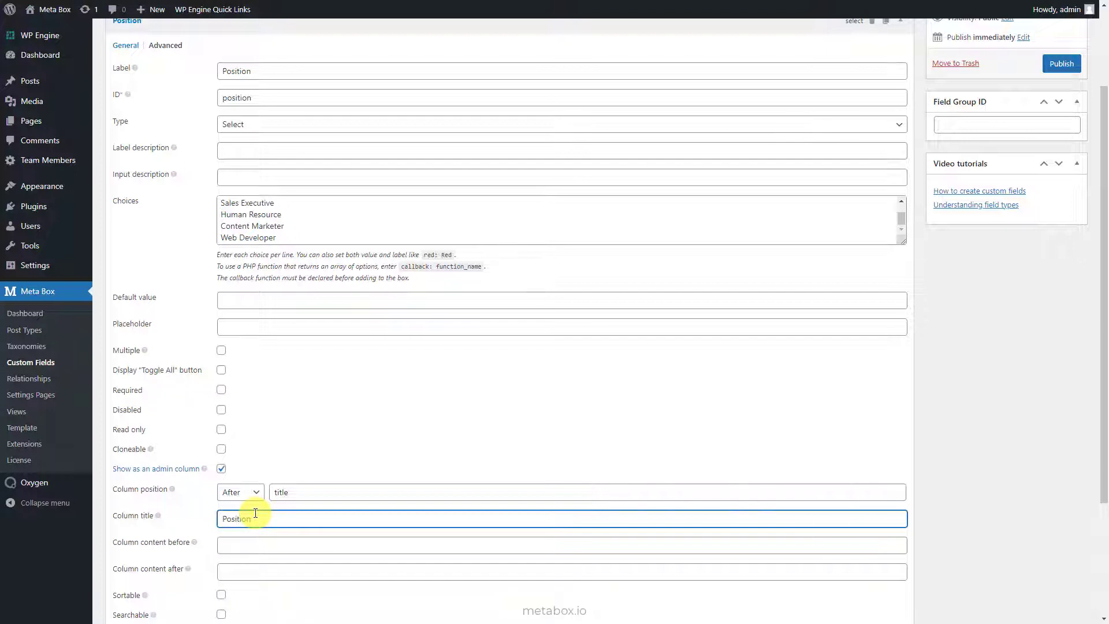
scroll(256, 513, "up", 2)
left_click(314, 137)
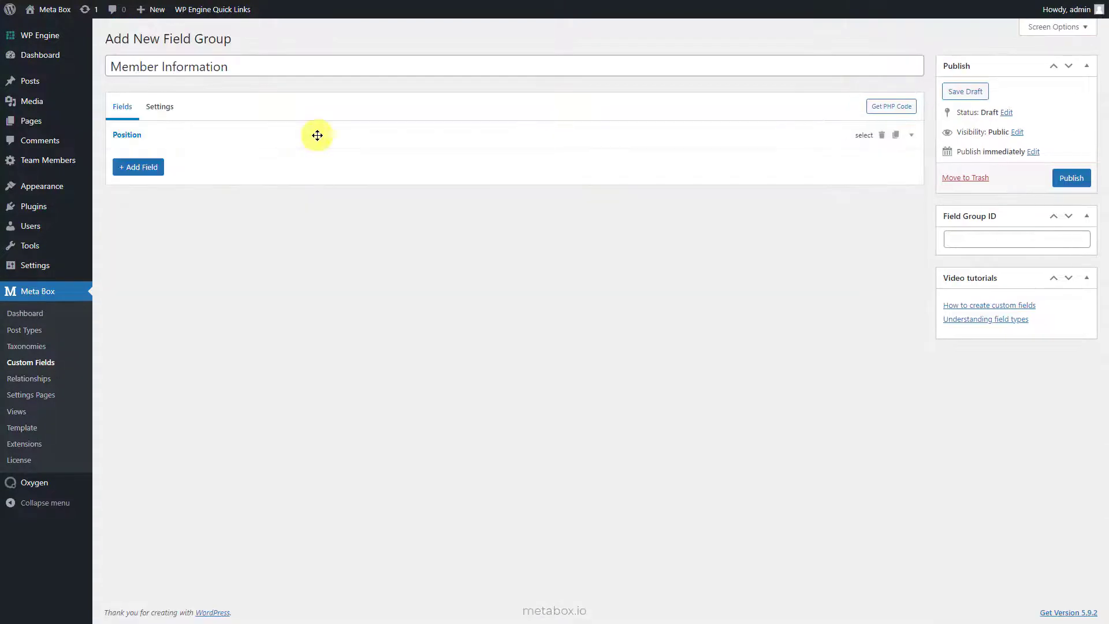
Step: Add a URL field labelled Facebook
left_click(143, 173)
type("url")
left_click(137, 229)
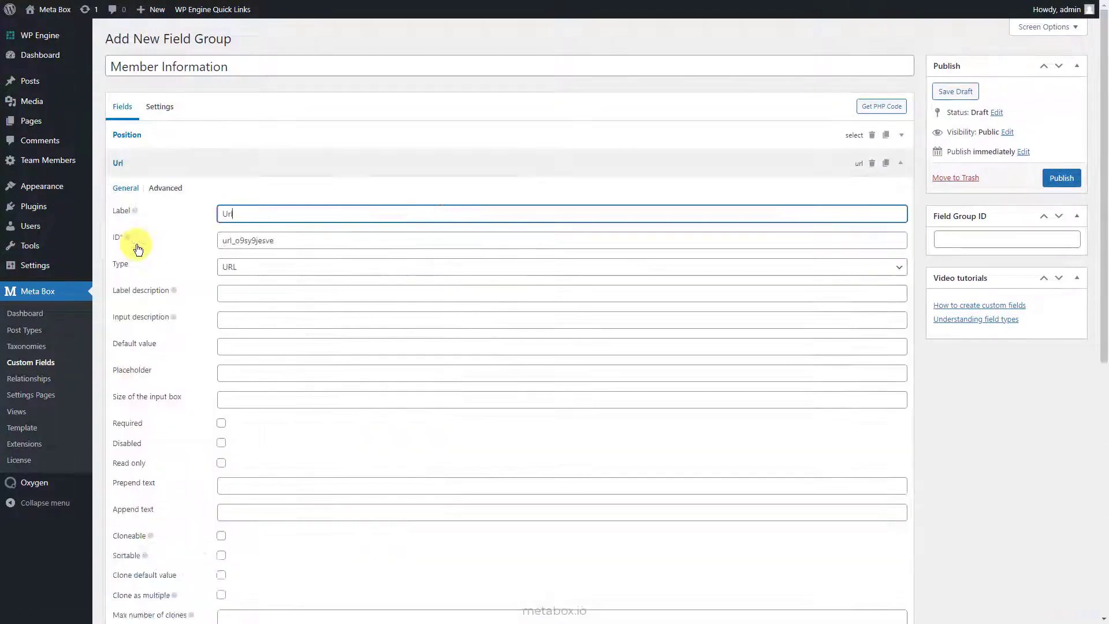
key("ctrl+a")
key("BackSpace")
type("Facebook")
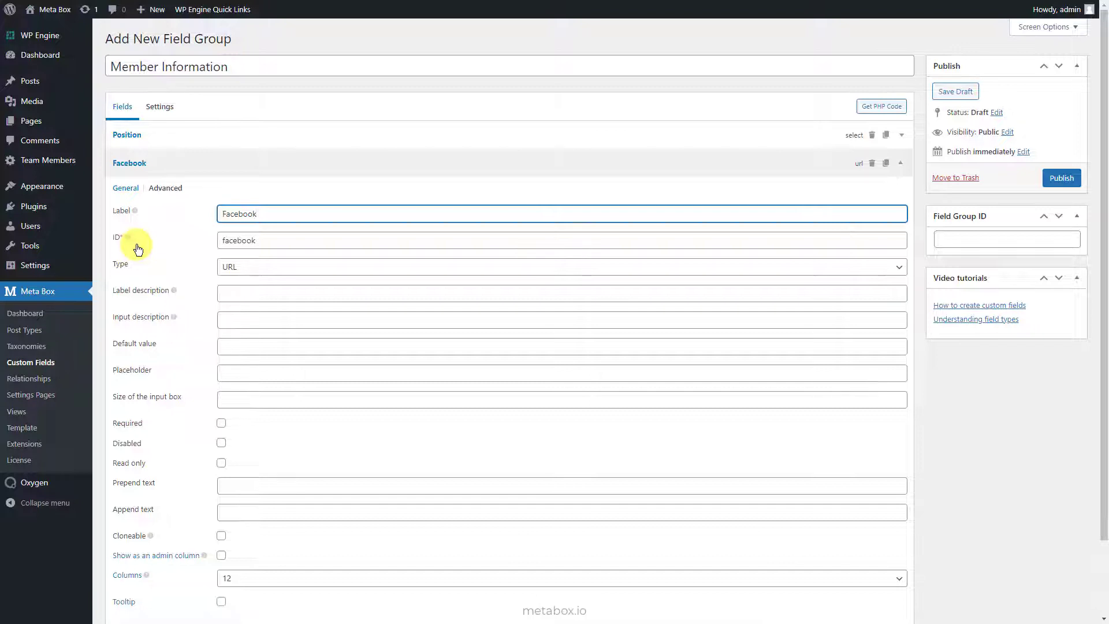
left_click(410, 165)
Step: Duplicate the Facebook field as Instagram with ID instagram
left_click(886, 163)
left_click(820, 191)
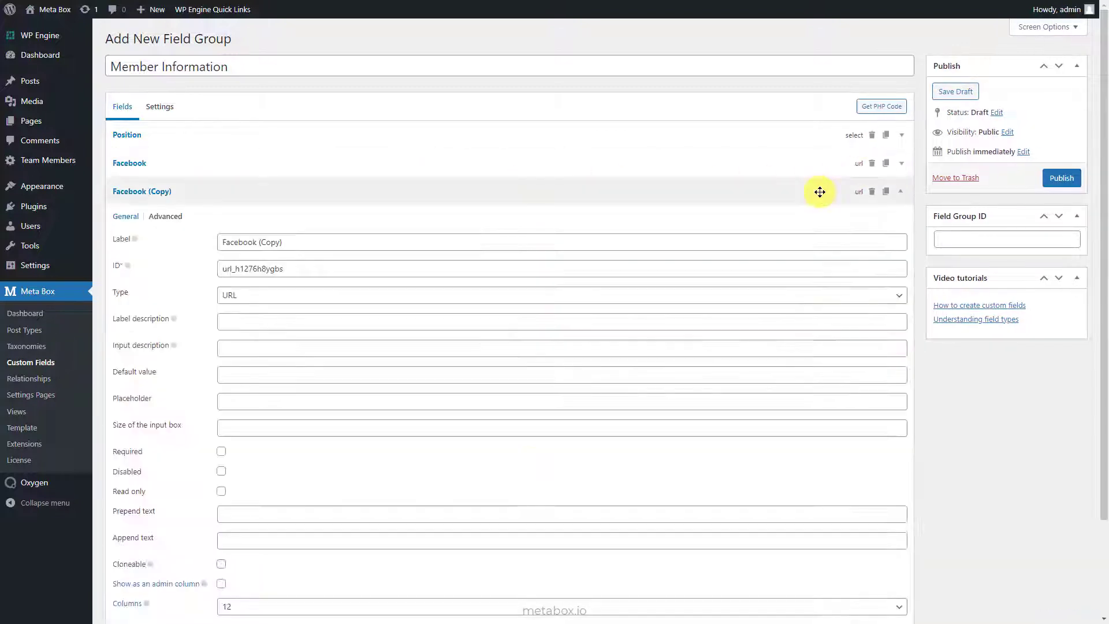
left_click(808, 240)
key("ctrl+a")
type("Instagram")
left_click(806, 268)
key("ctrl+a")
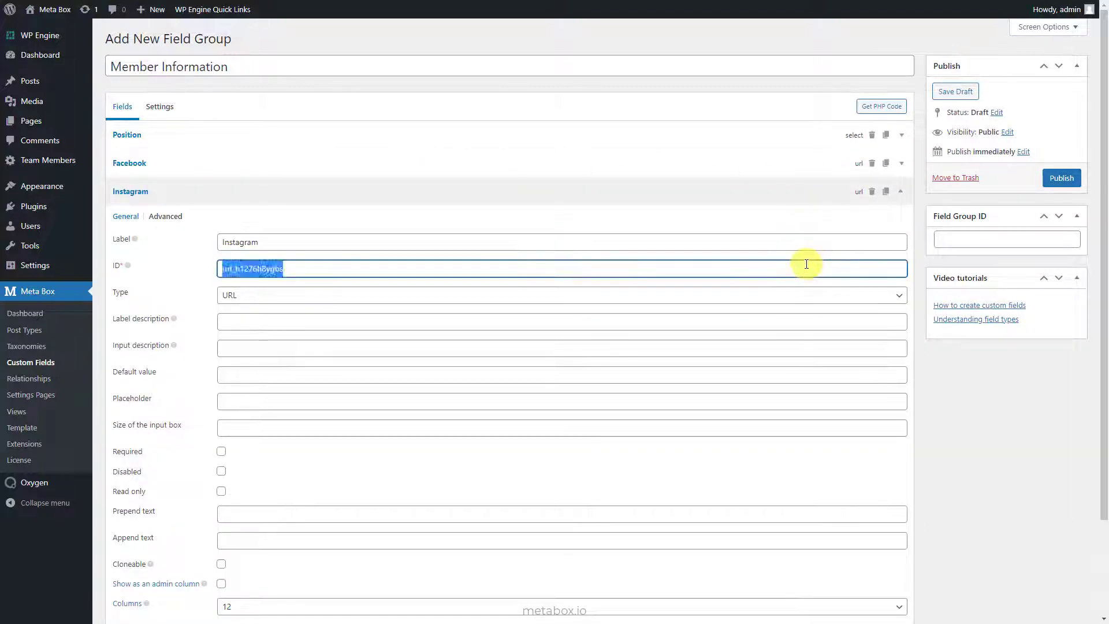
type("instagram")
left_click(809, 192)
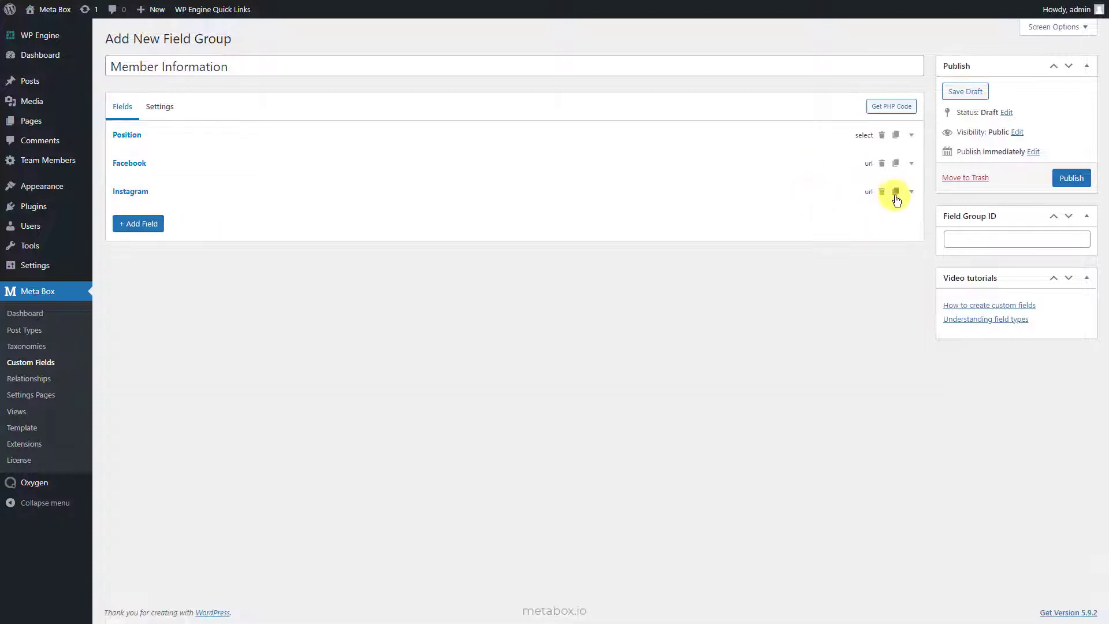
Step: Duplicate the Instagram field again as a Mail field
left_click(895, 191)
left_click(812, 260)
key("ctrl+a")
type("Mail")
left_click(812, 294)
key("ctrl+a")
left_click(801, 222)
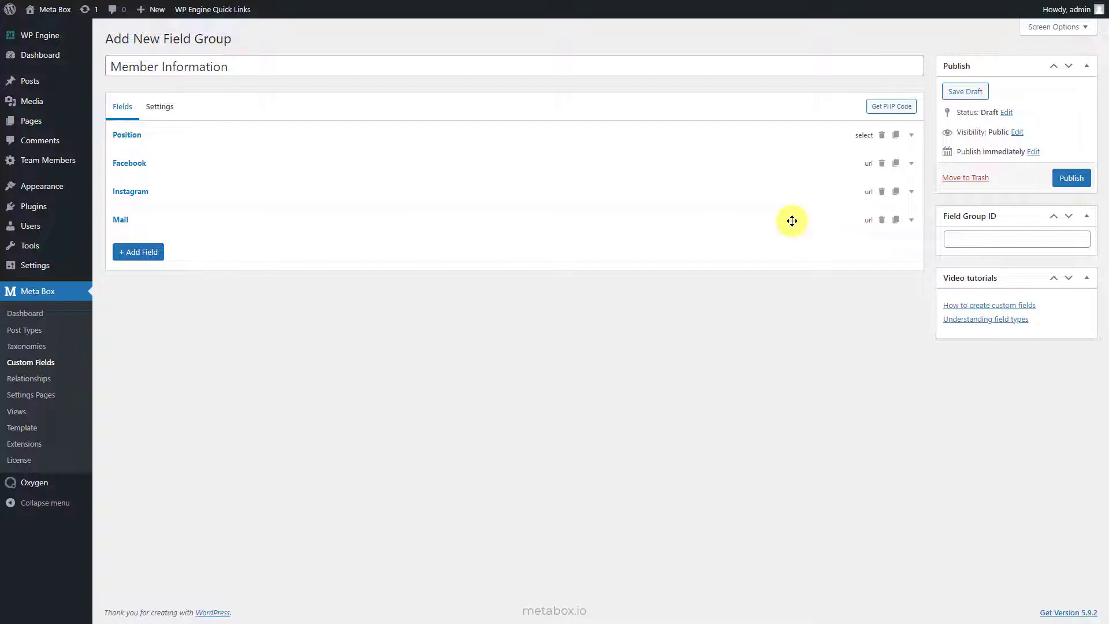
Step: Set the group's location to Team Member instead of Post and publish it
left_click(170, 115)
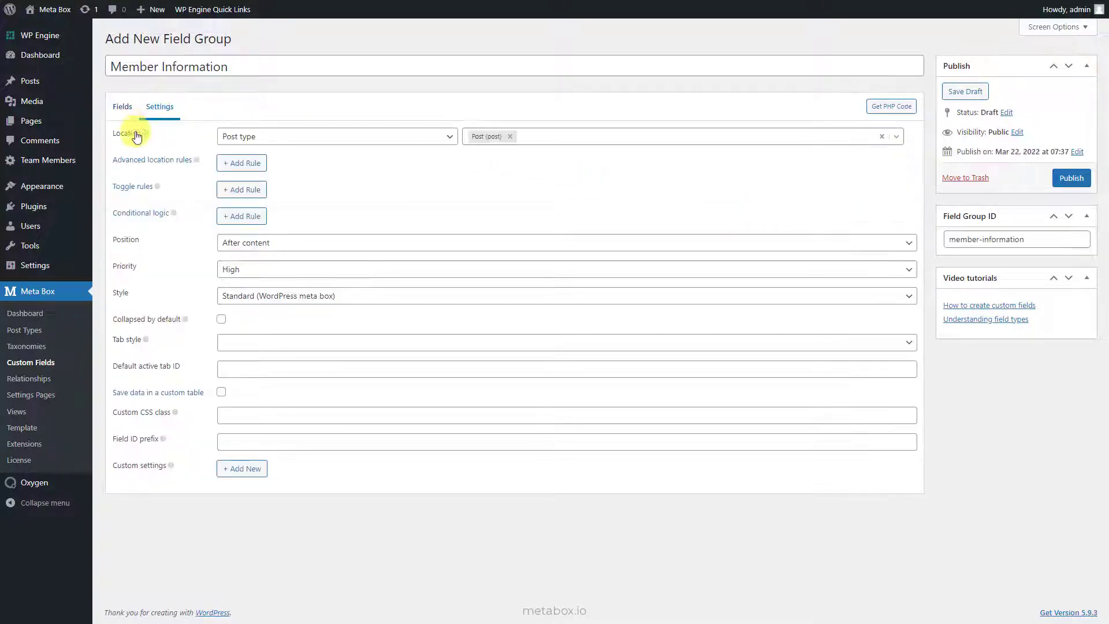
left_click(510, 136)
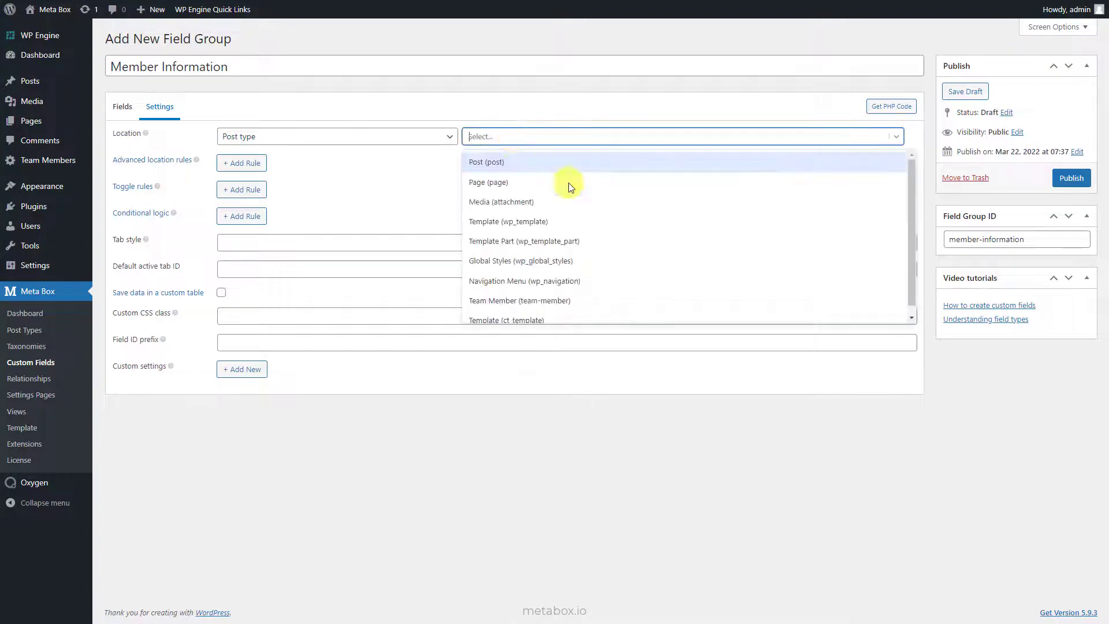
left_click(608, 300)
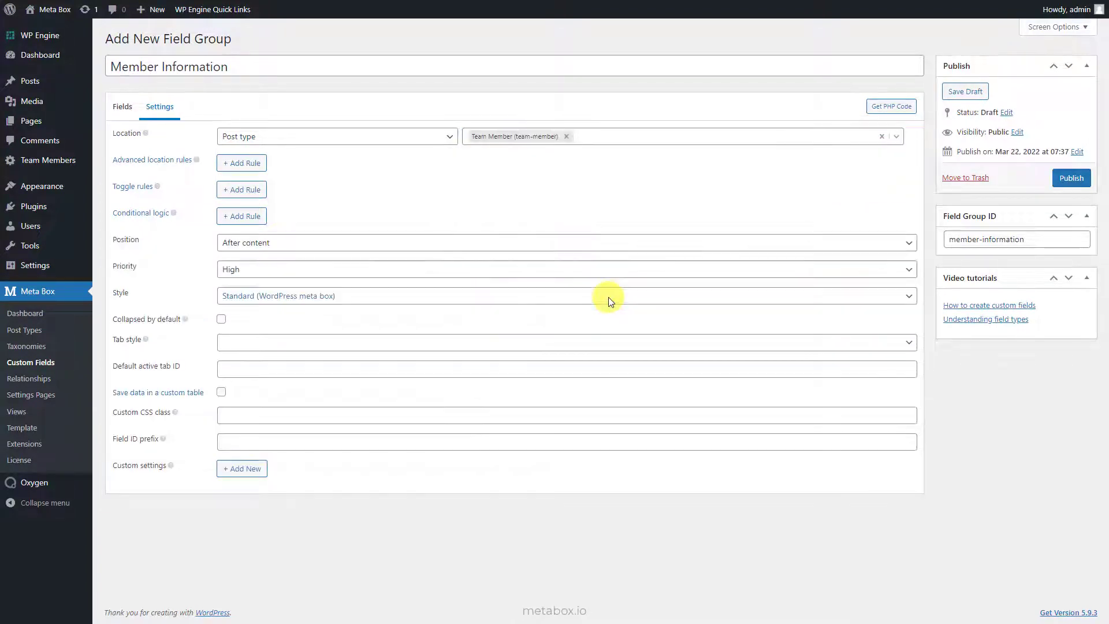
left_click(1070, 179)
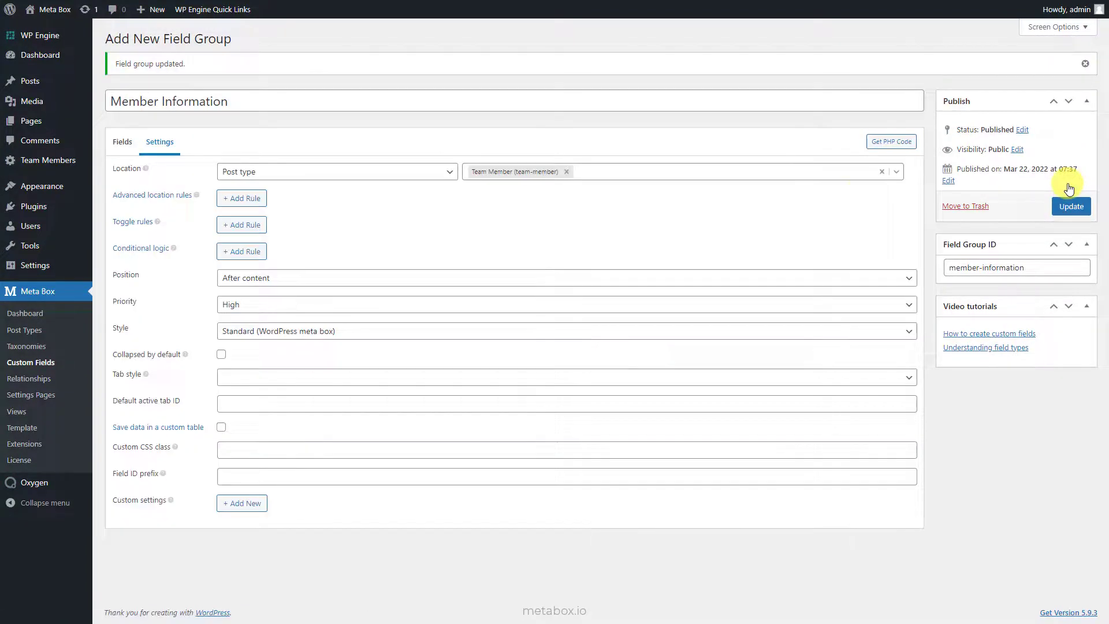
Step: Add a new team member with their name and a pasted description paragraph
mouse_move(74, 159)
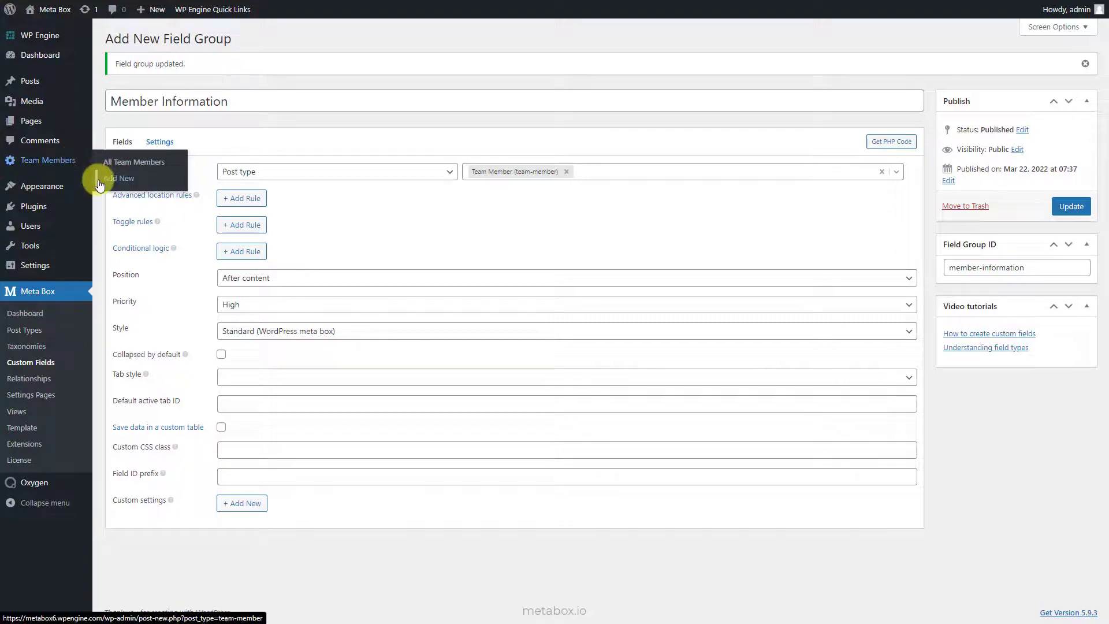
left_click(98, 183)
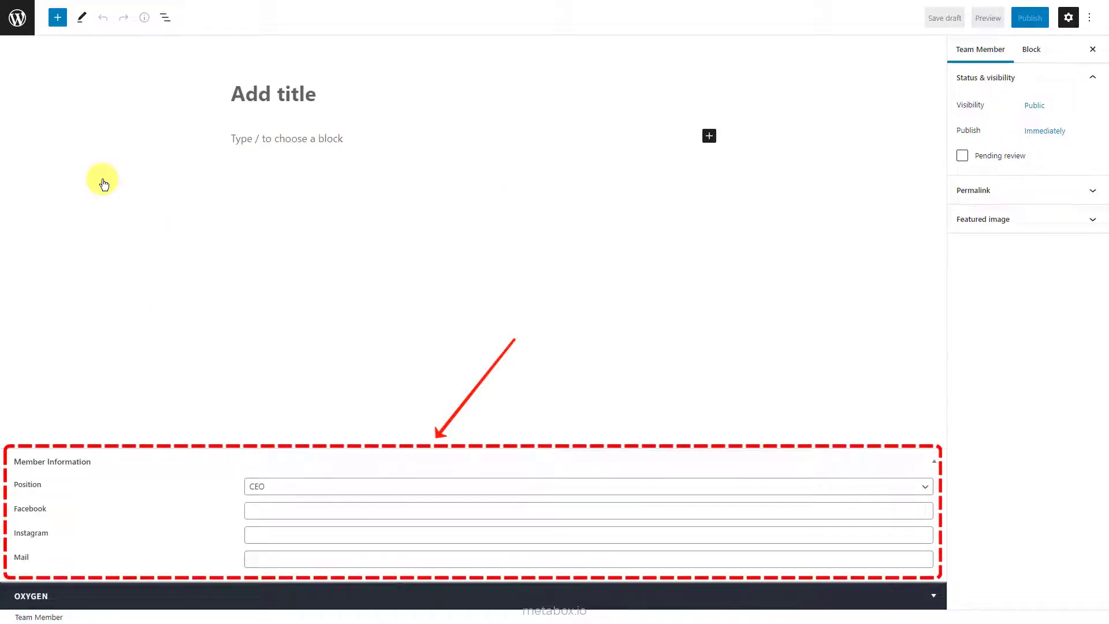
type("Anh Tran")
left_click(347, 141)
key("ctrl+v")
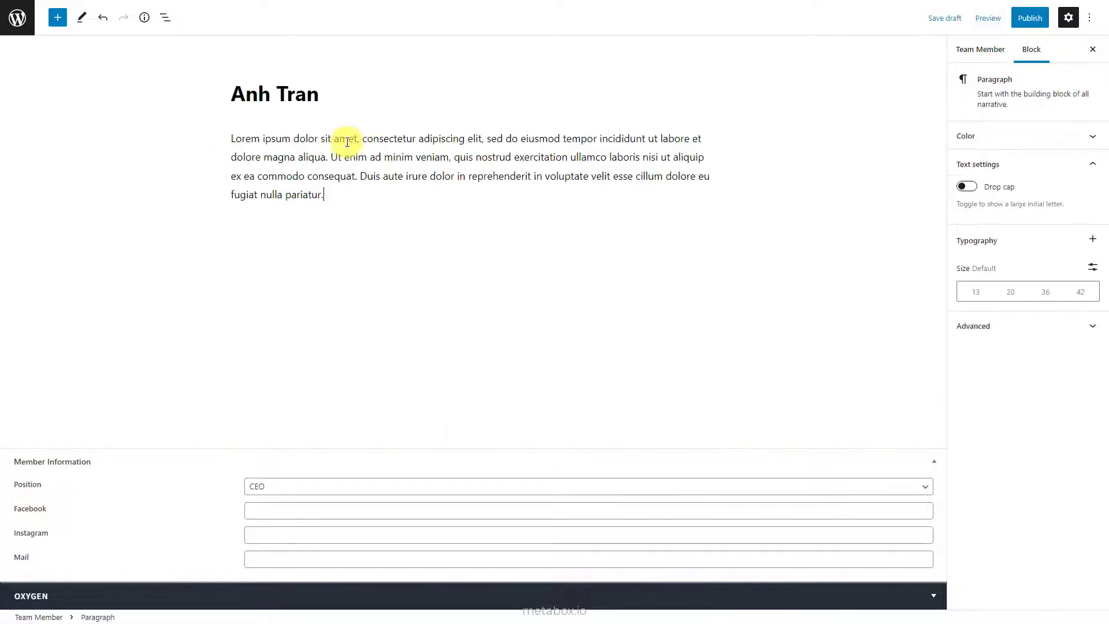
Step: Paste the member's Facebook, Instagram and Mail links into their fields
left_click(288, 509)
key("ctrl+v")
left_click(321, 535)
key("ctrl+v")
left_click(325, 557)
key("ctrl+v")
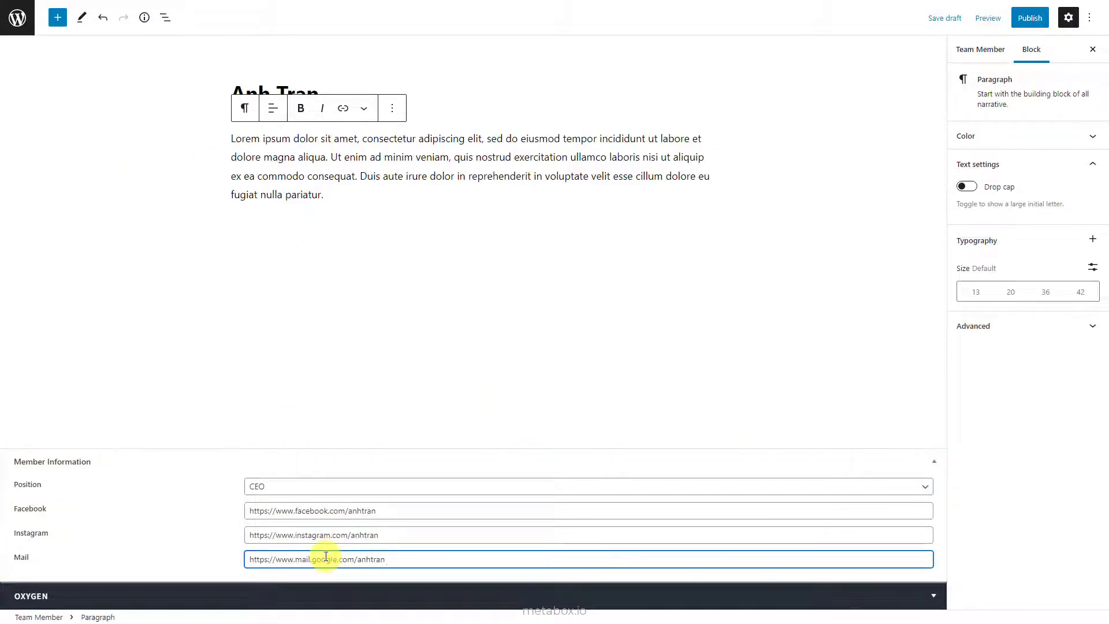
Step: Set the first portrait photo in the media library as the featured image
left_click(988, 51)
left_click(1014, 249)
left_click(1010, 289)
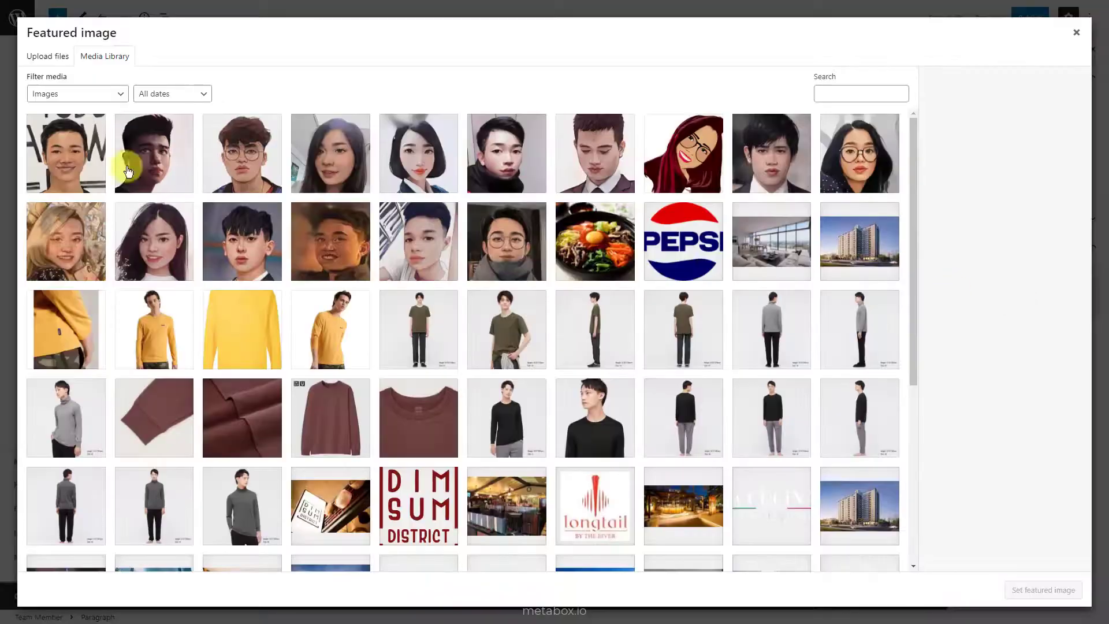
left_click(103, 169)
left_click(1043, 590)
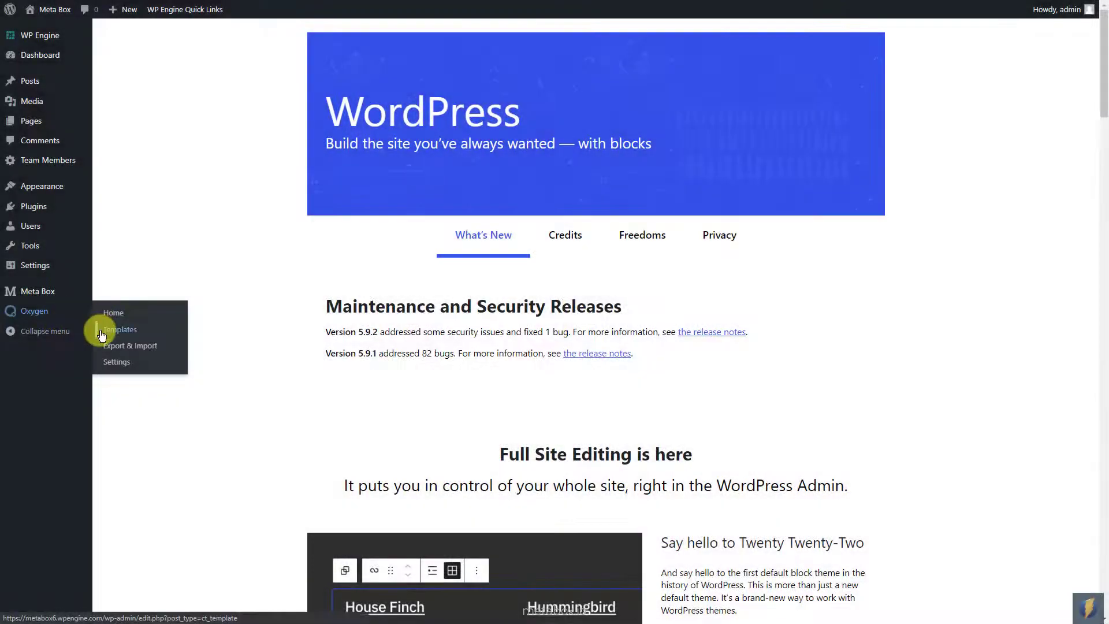
Step: Publish an Oxygen template 'Meet The Team' inheriting design from inactive - Default Page
left_click(95, 326)
left_click(194, 40)
type("Meet The Team")
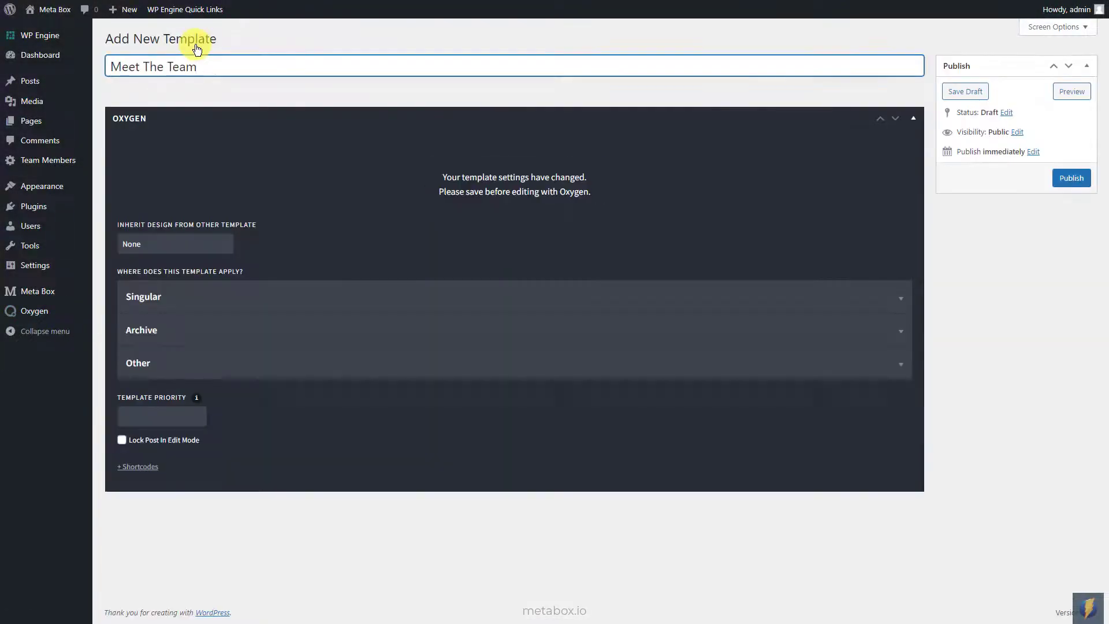
left_click(215, 244)
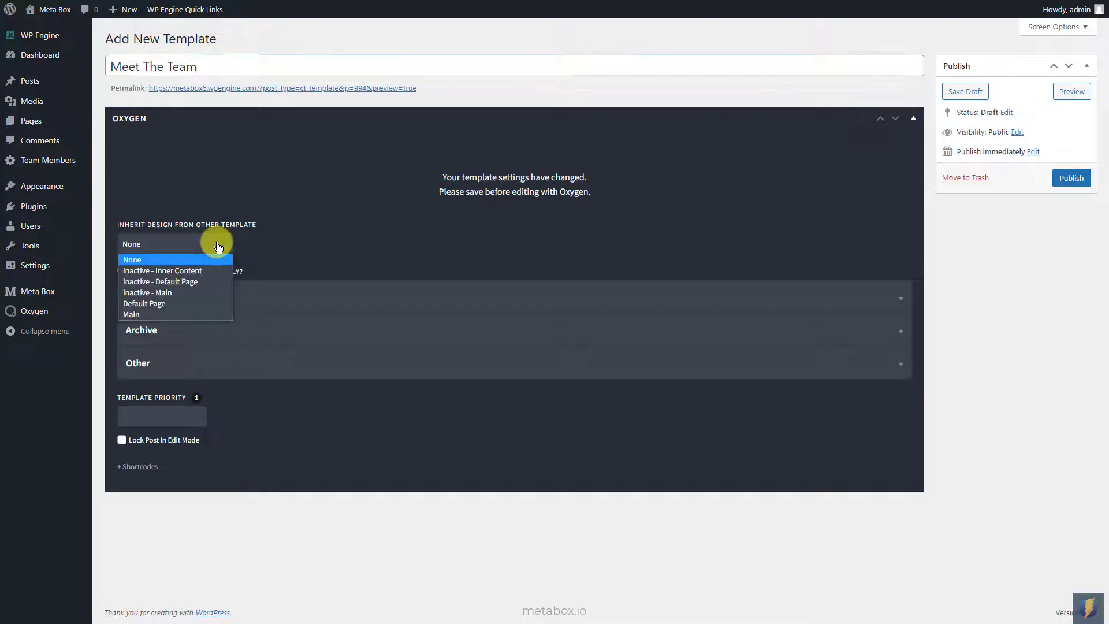
left_click(204, 282)
left_click(1071, 181)
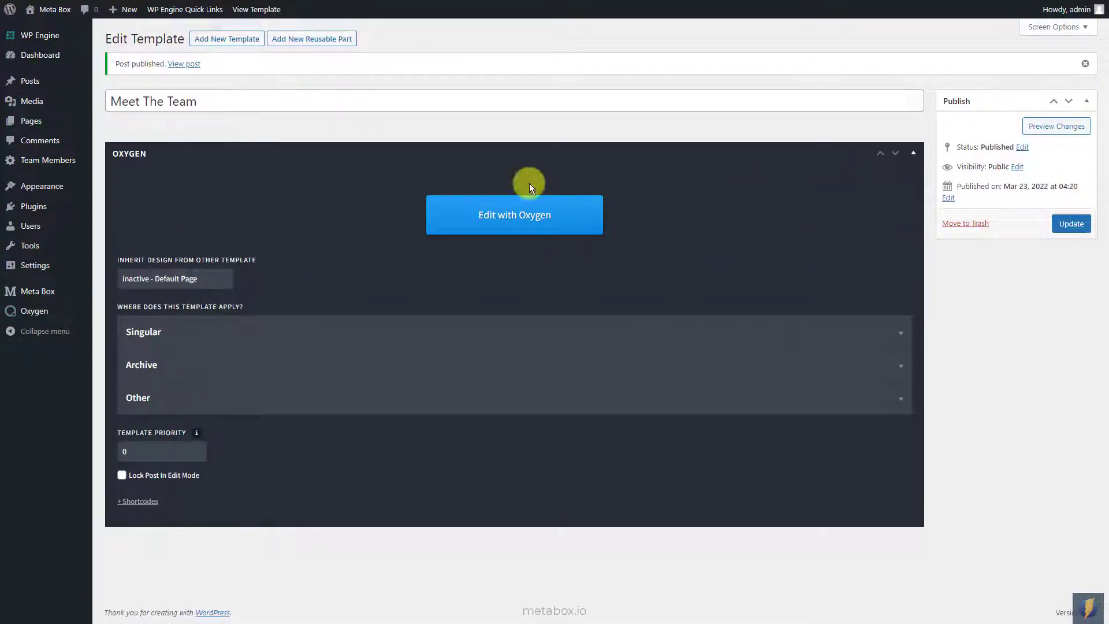
left_click(102, 139)
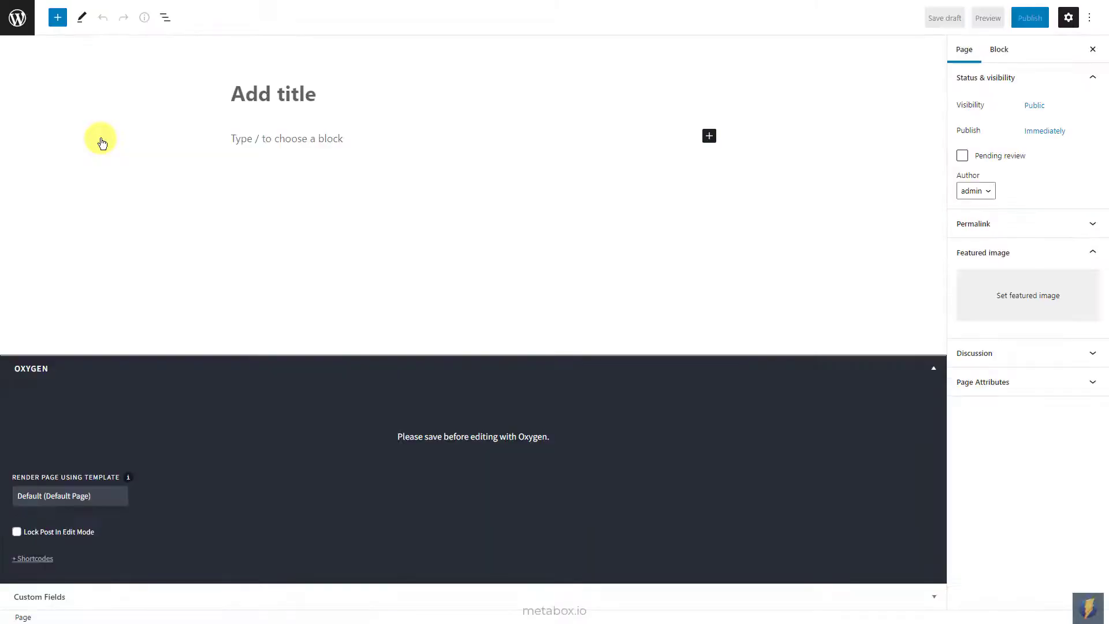
Step: Publish a 'Meet The Team' page rendered with the Meet The Team template, then edit the template
type("Meet The Team")
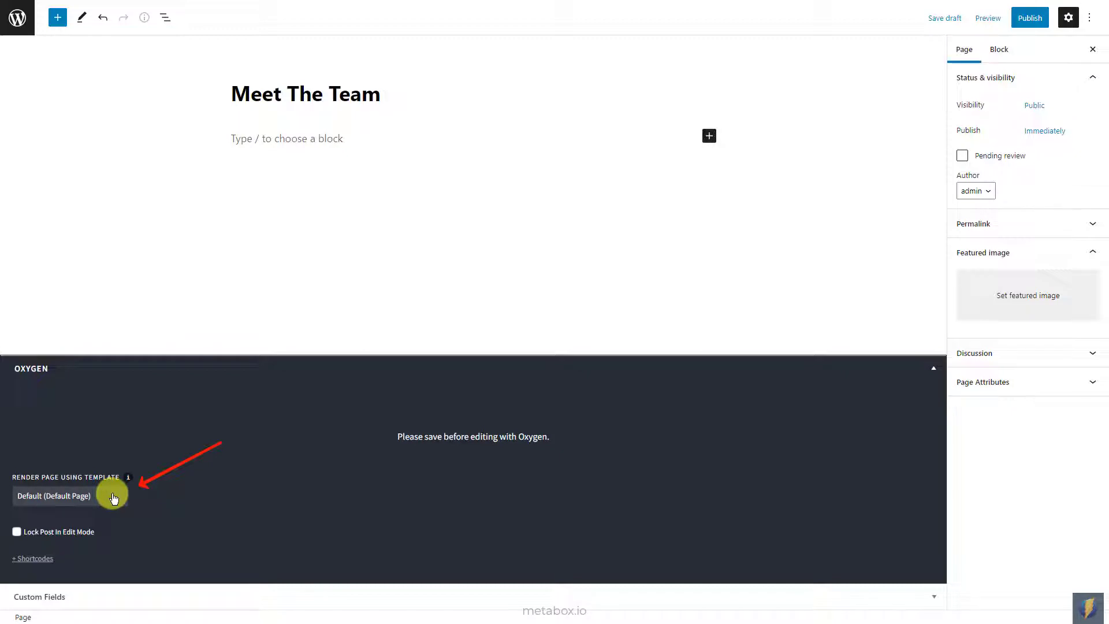
left_click(113, 498)
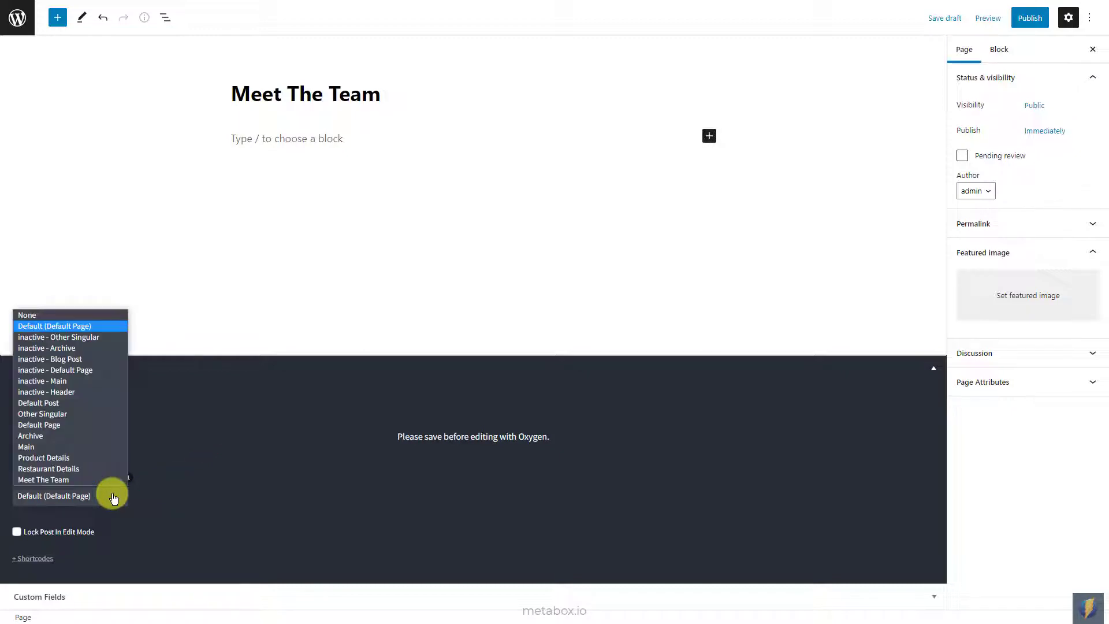
left_click(112, 481)
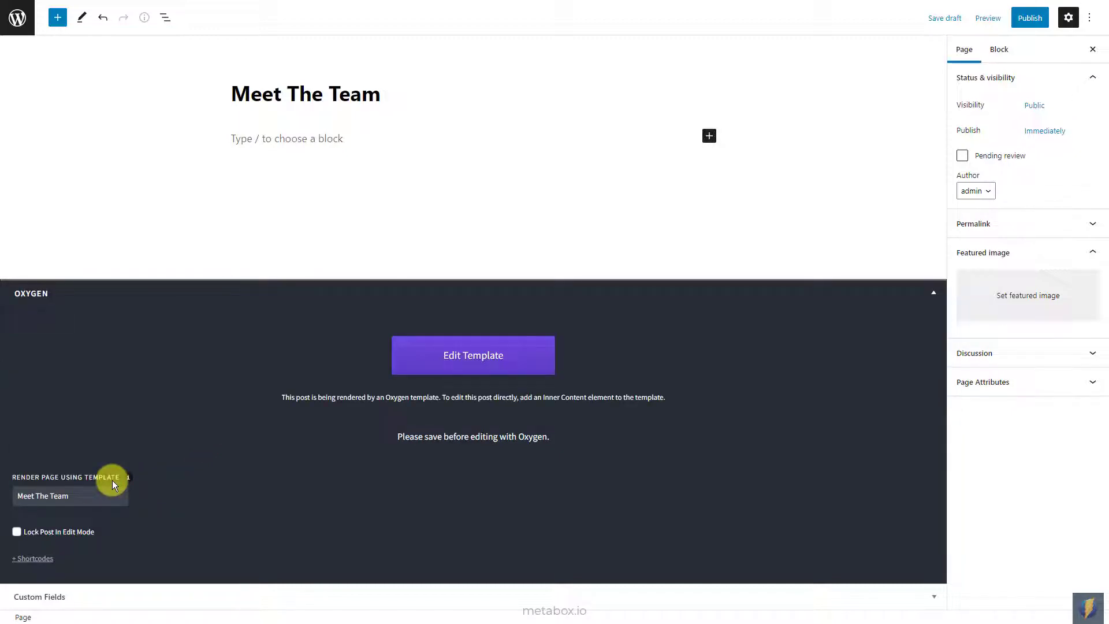
left_click(1029, 18)
left_click(1020, 23)
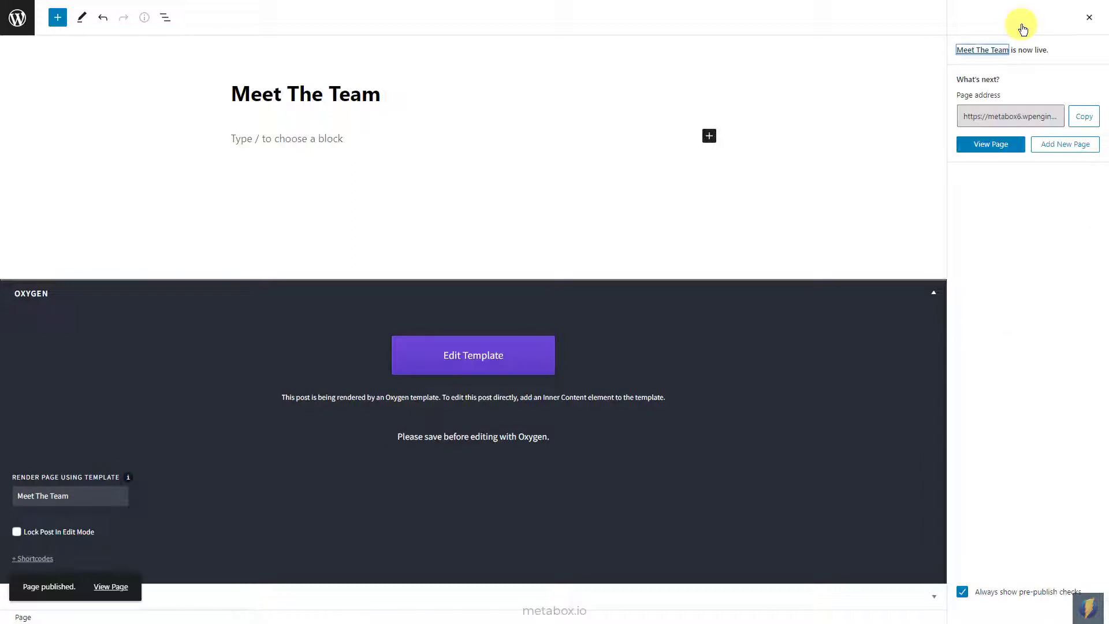
left_click(478, 370)
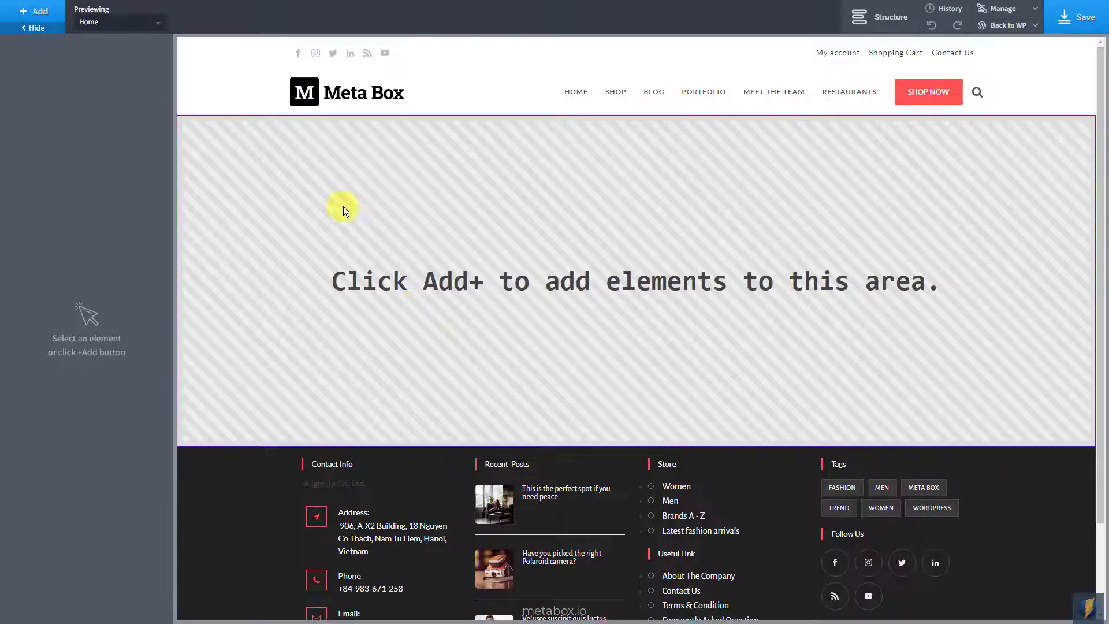
Step: Preview on the Meet The Team page and add a section with class meet-the-team-section
left_click(149, 22)
left_click(130, 65)
left_click(872, 17)
left_click(53, 22)
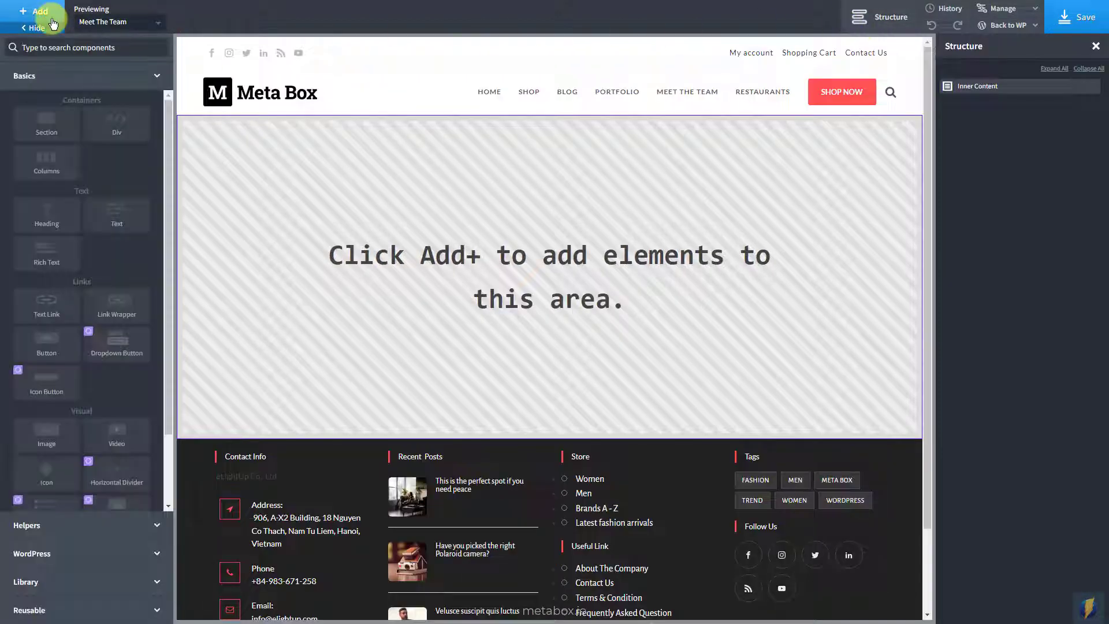
left_click(51, 141)
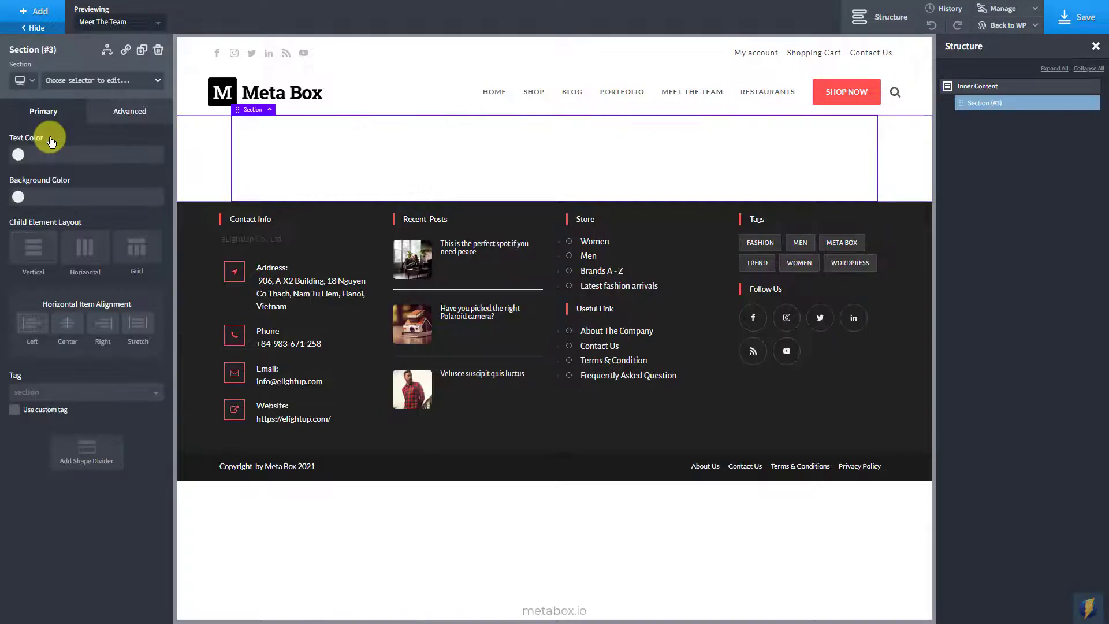
left_click(86, 81)
type("meet-the-team-section")
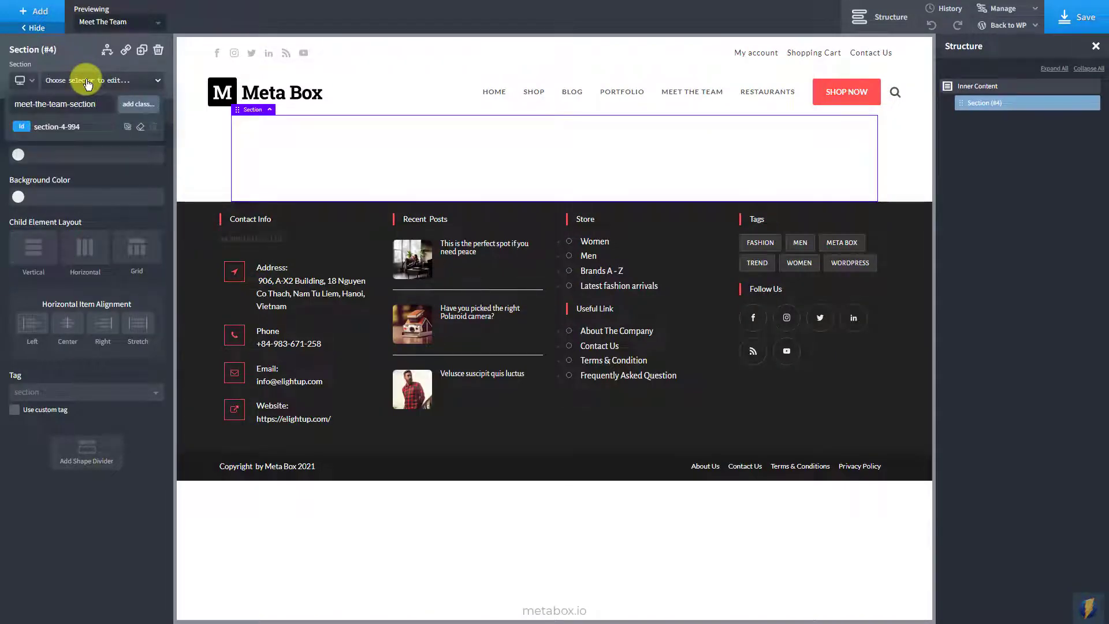
left_click(138, 104)
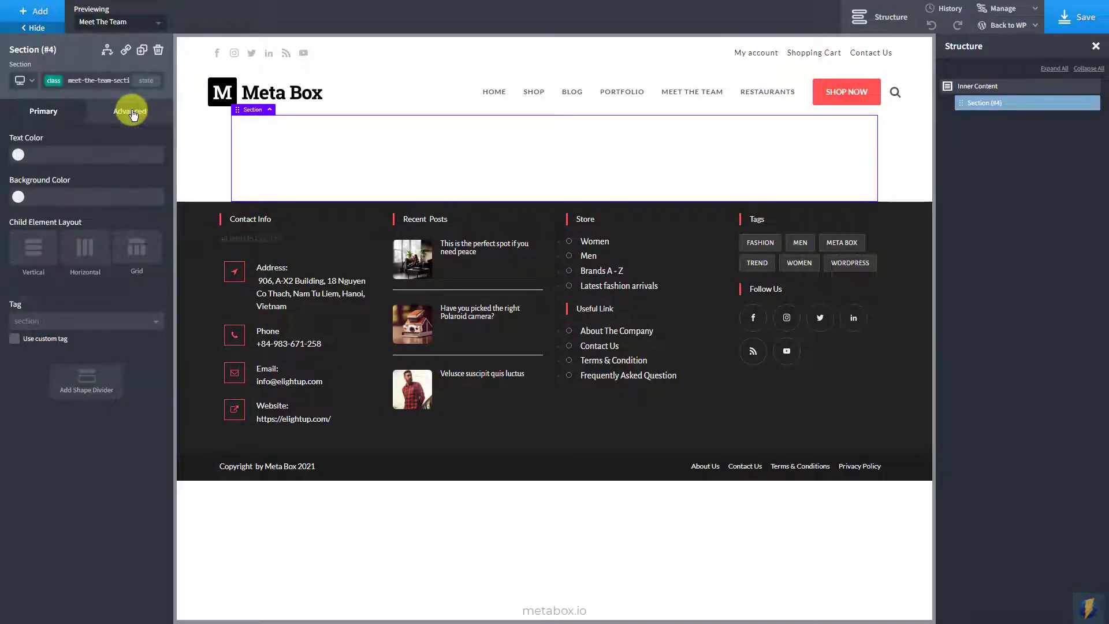
Step: Add a heading in the section bound to the dynamic post title
left_click(40, 17)
type("heading")
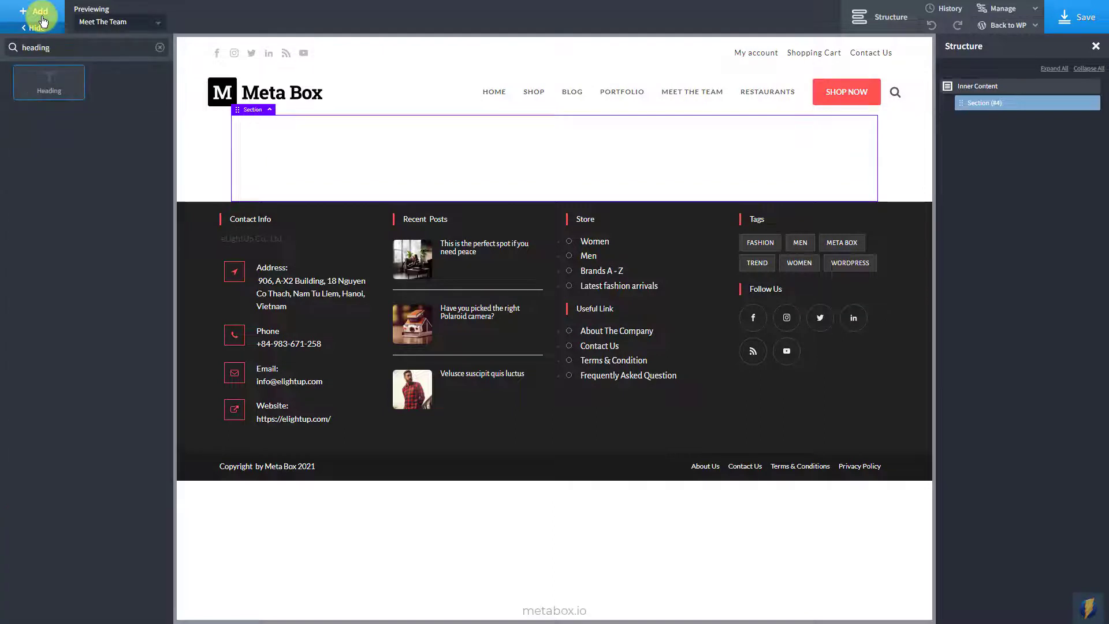
left_click(47, 84)
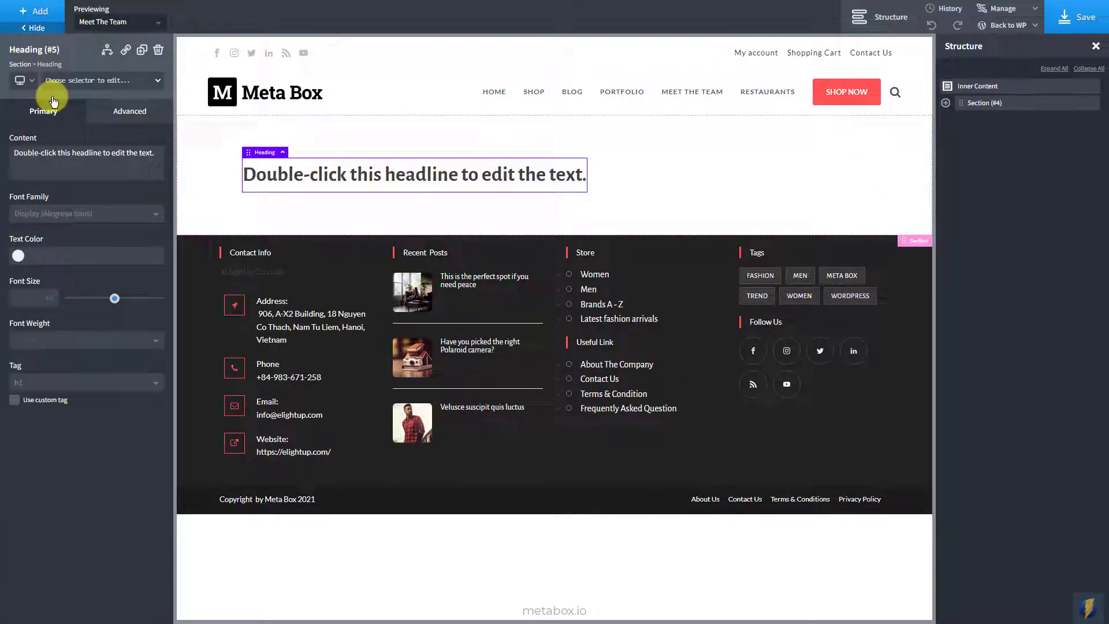
double_click(275, 171)
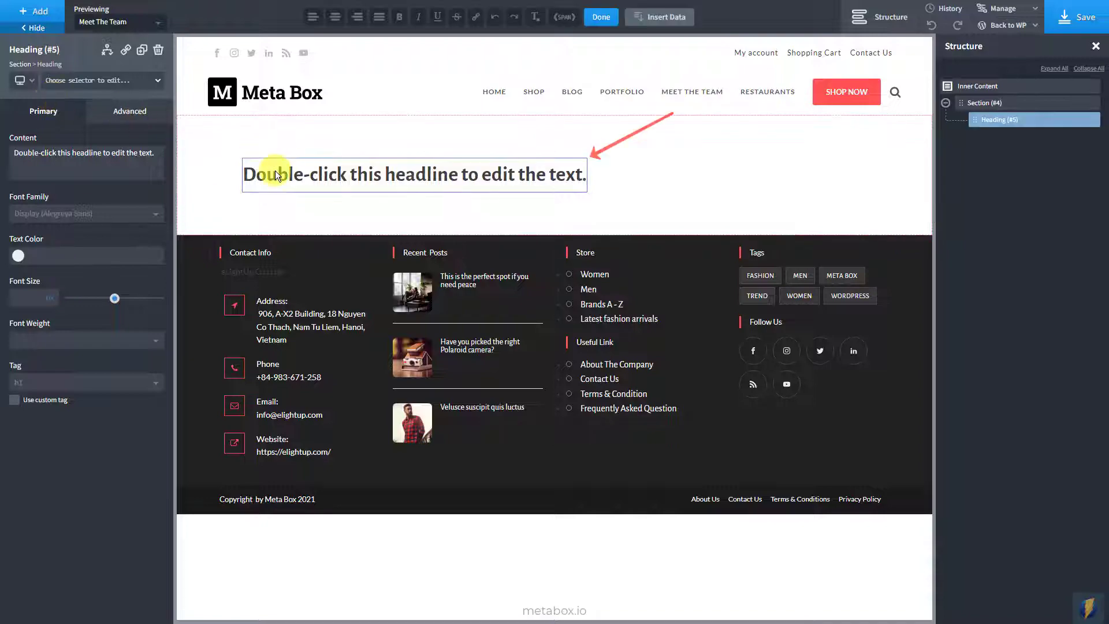
left_click(650, 29)
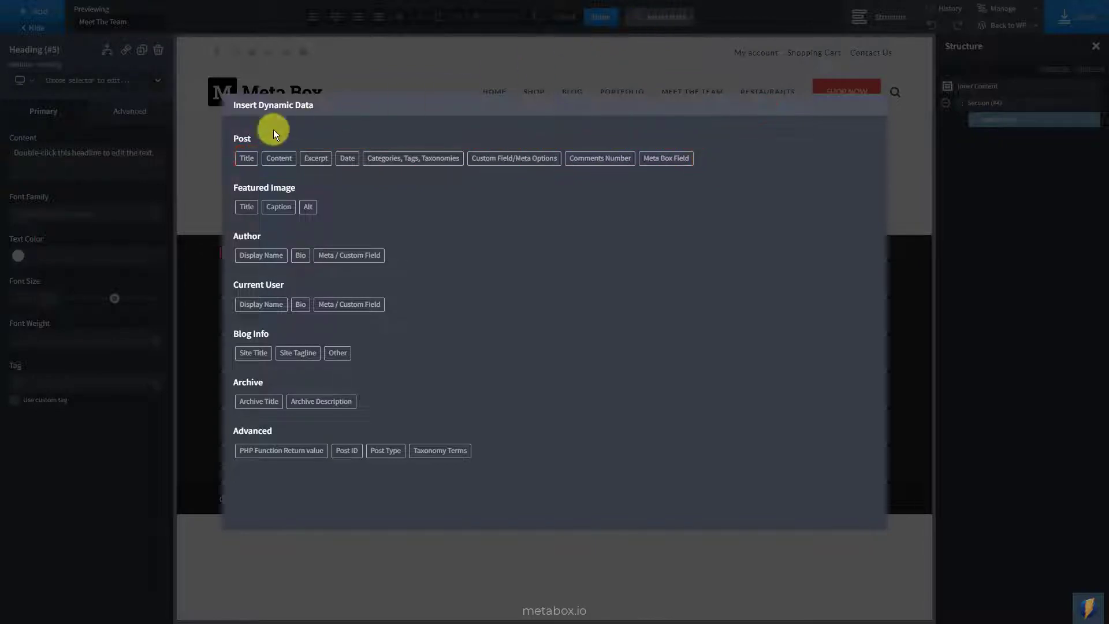
left_click(246, 159)
left_click(260, 275)
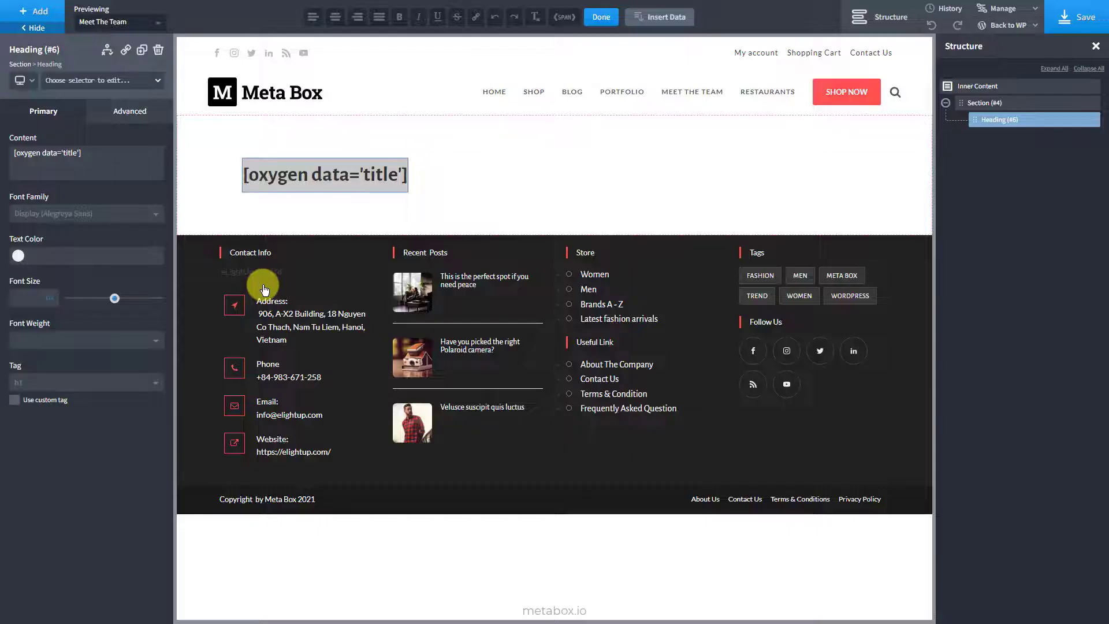
left_click(1022, 103)
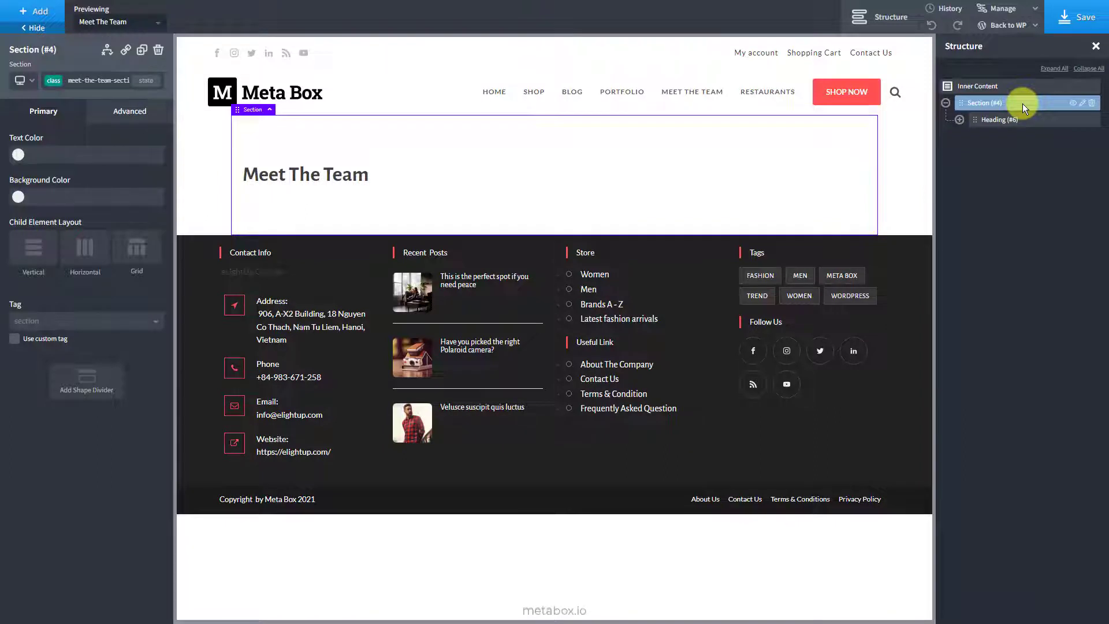
Step: Add a repeater with a custom query on the team-member post type
left_click(34, 12)
type("repea")
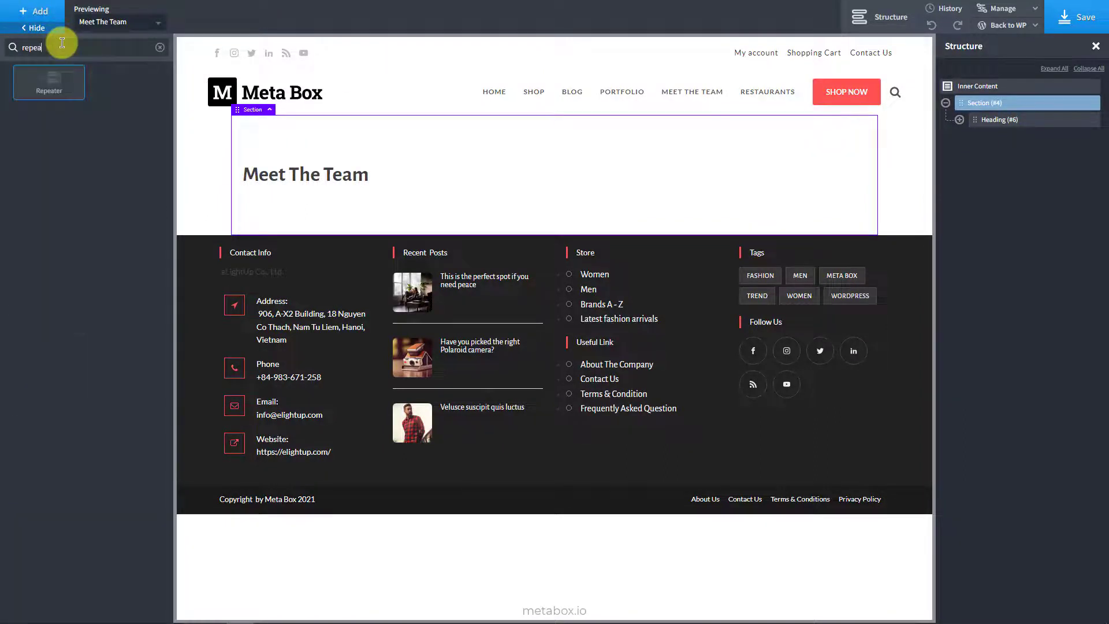
type("ter")
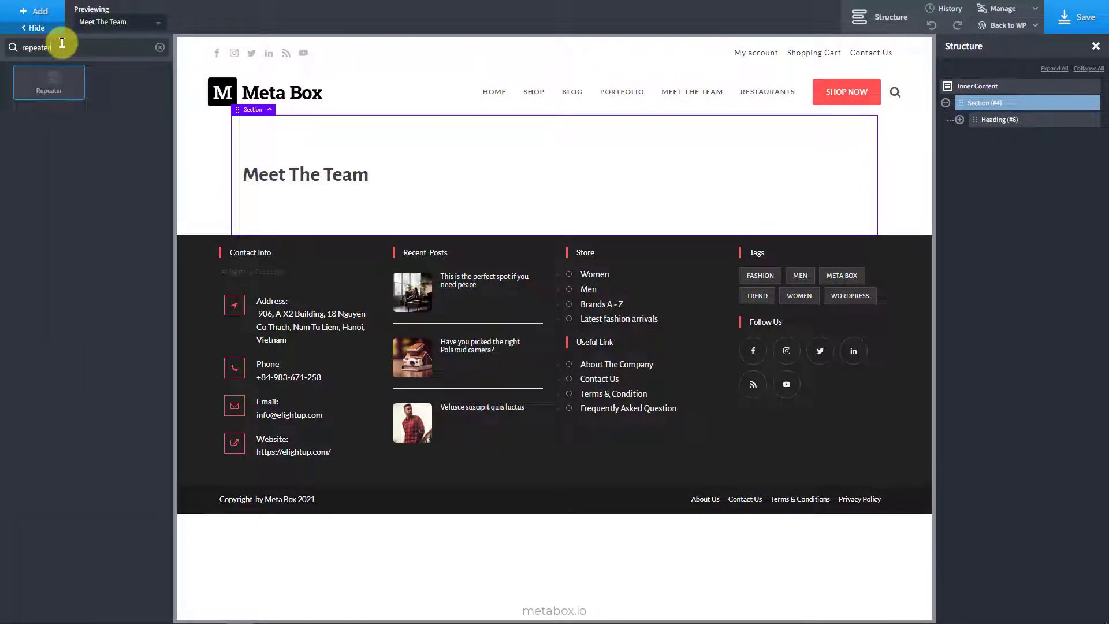
left_click(66, 94)
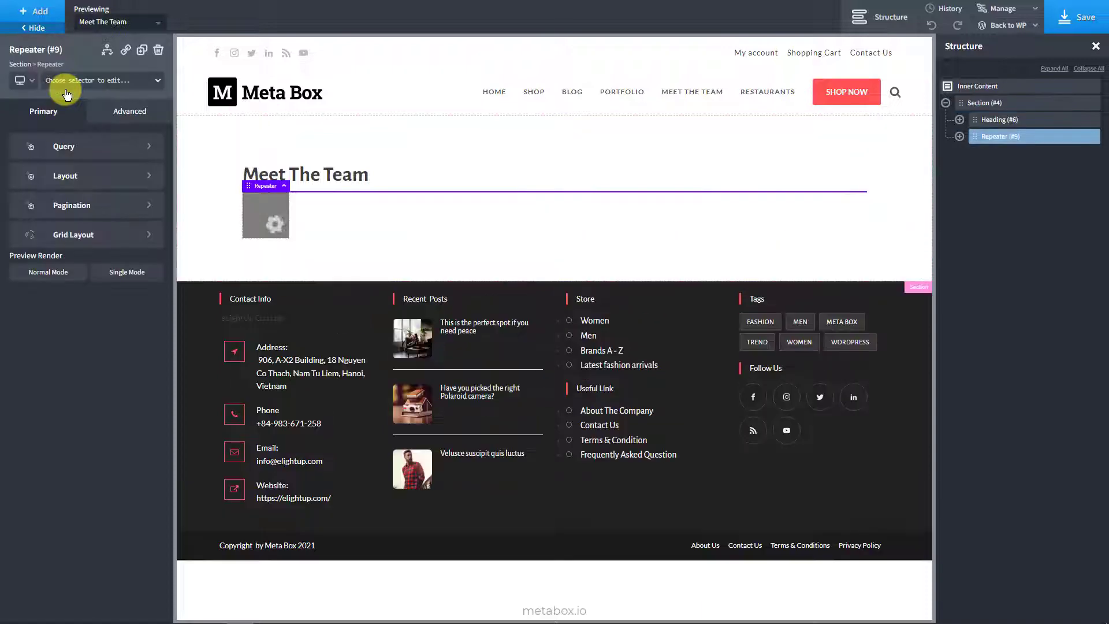
left_click(85, 148)
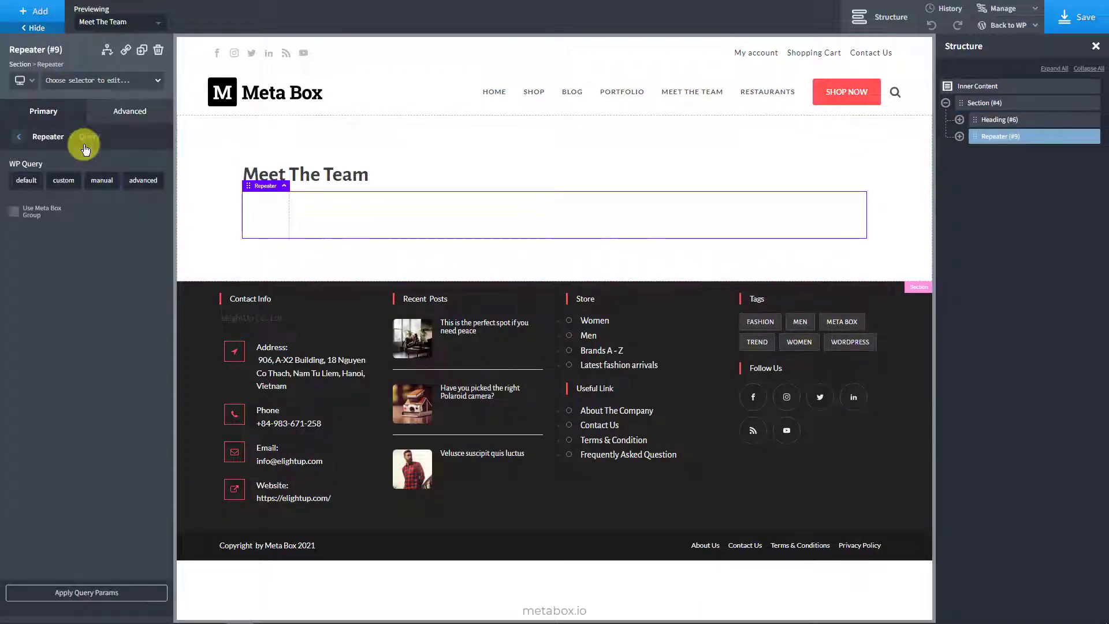
left_click(63, 180)
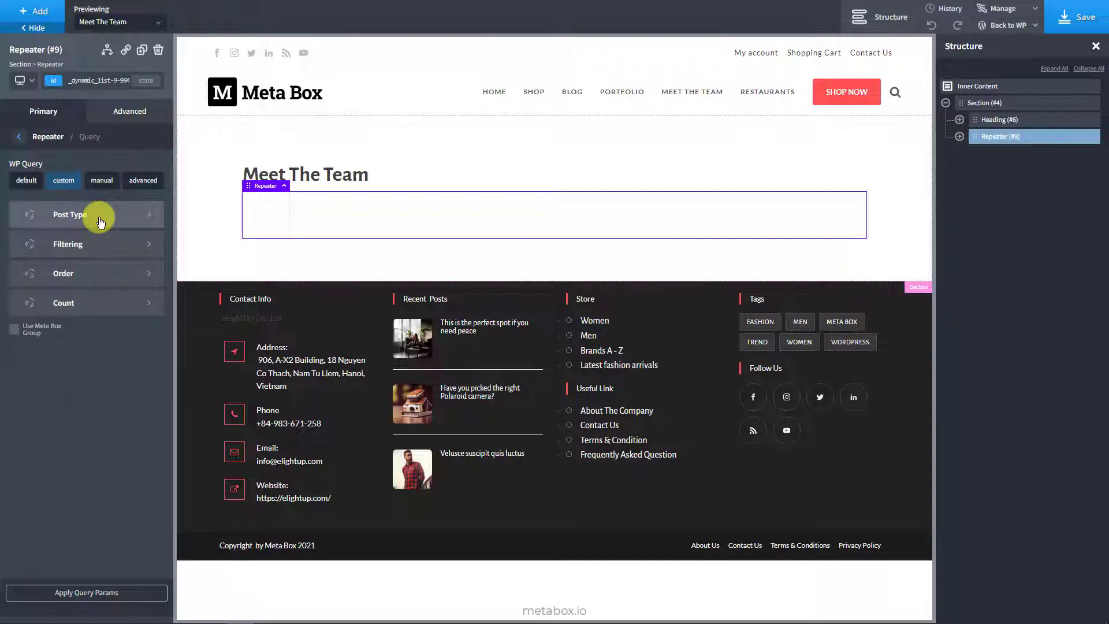
left_click(70, 214)
left_click(96, 183)
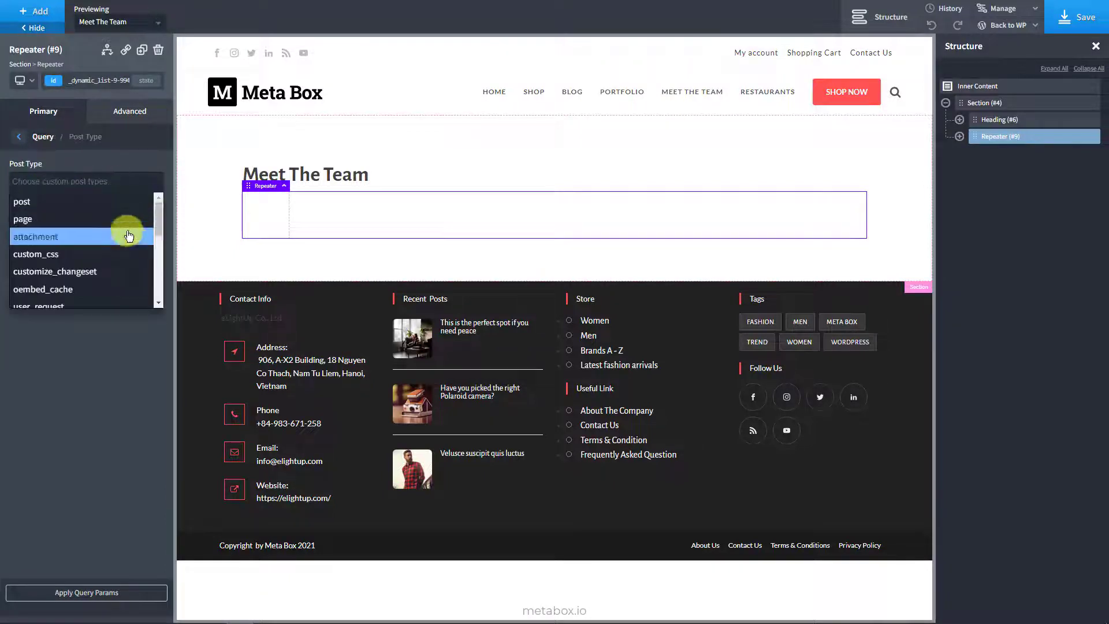
scroll(121, 242, "down", 3)
scroll(129, 248, "down", 2)
left_click(130, 214)
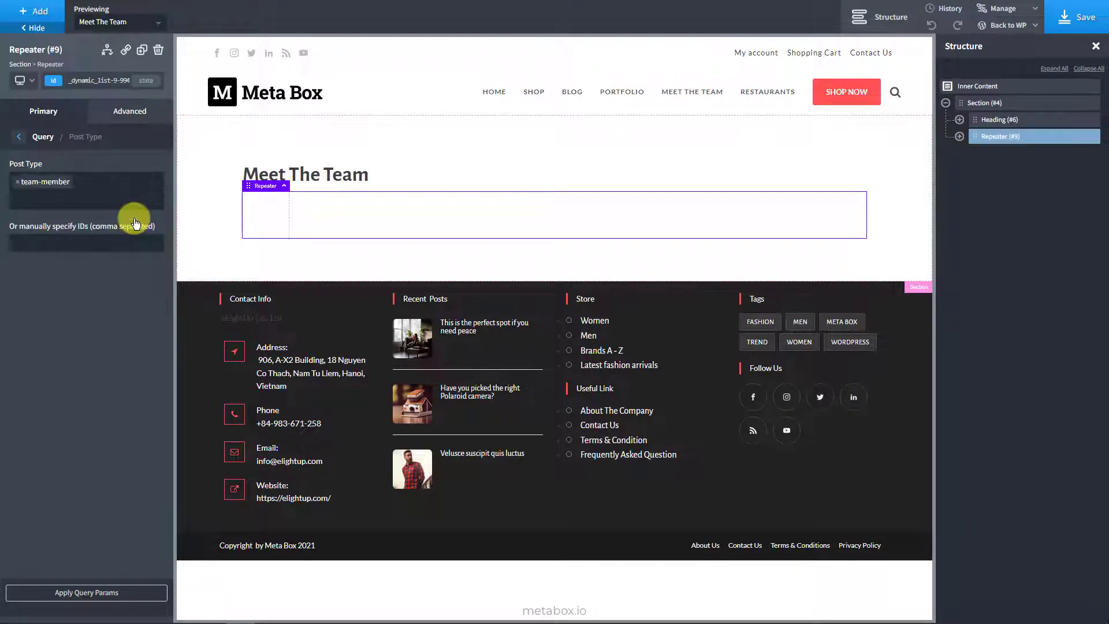
Step: Order the query ascending, apply query params, and preview the repeater in Single Mode
left_click(18, 137)
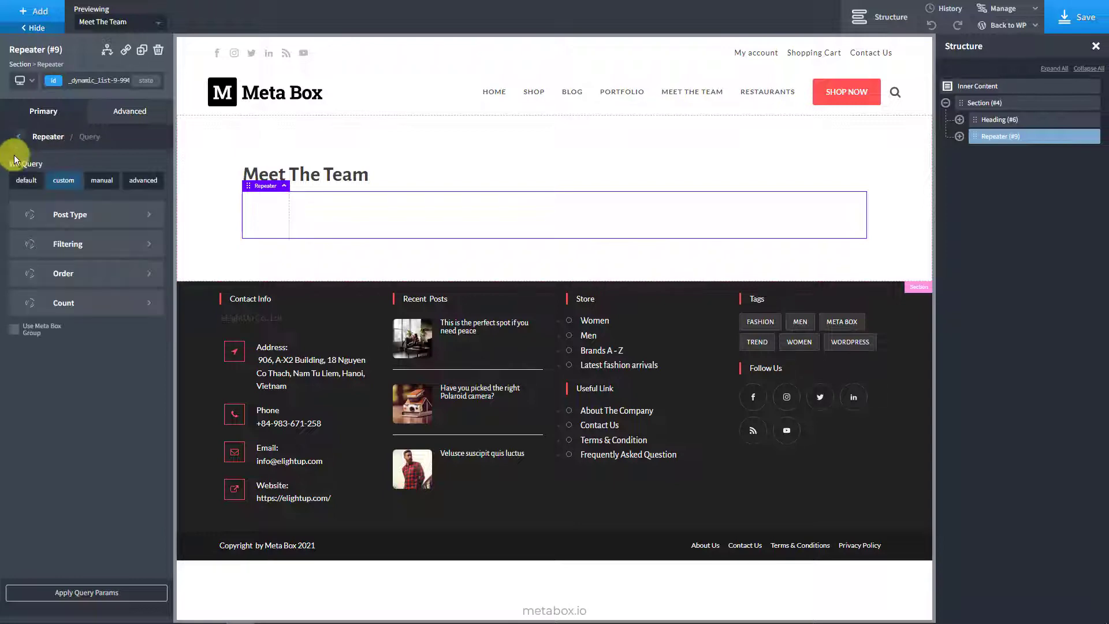
left_click(20, 282)
left_click(23, 227)
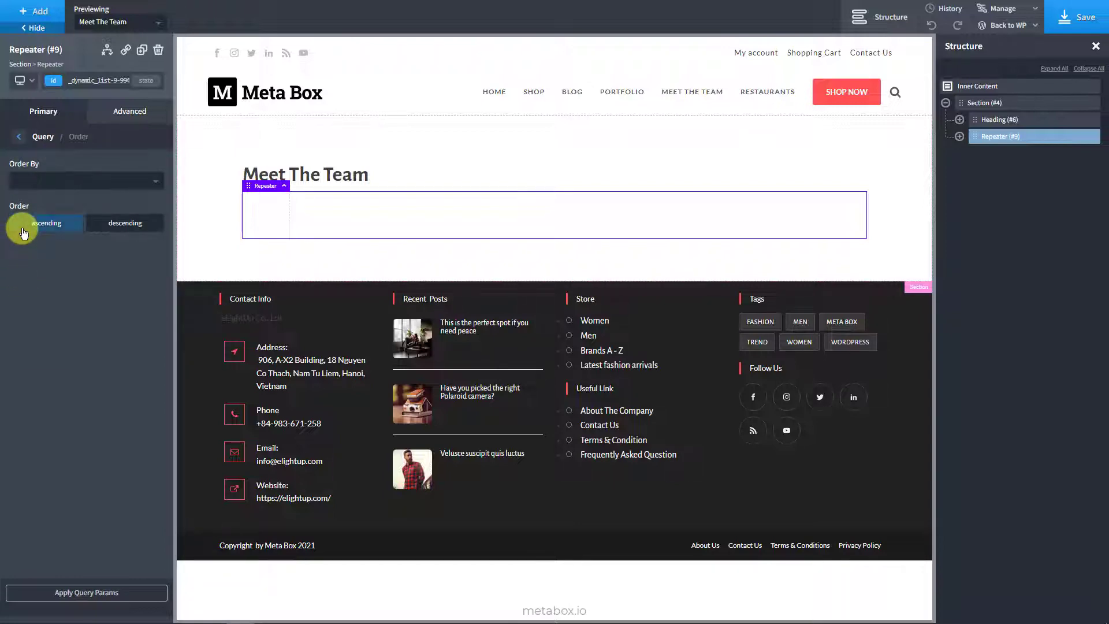
left_click(126, 593)
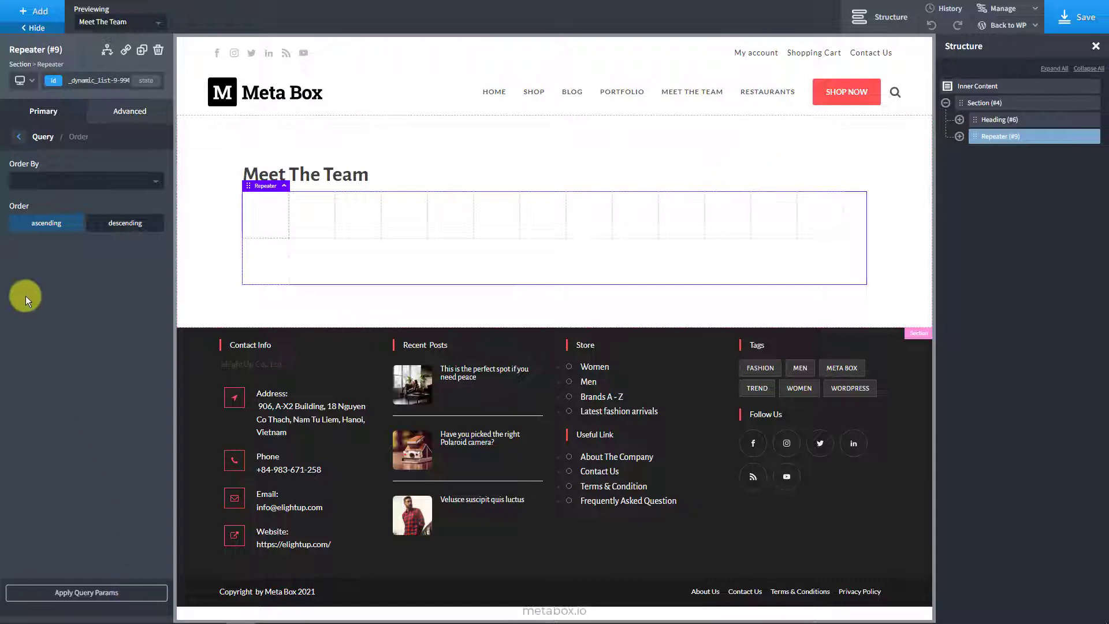
left_click(18, 137)
left_click(16, 139)
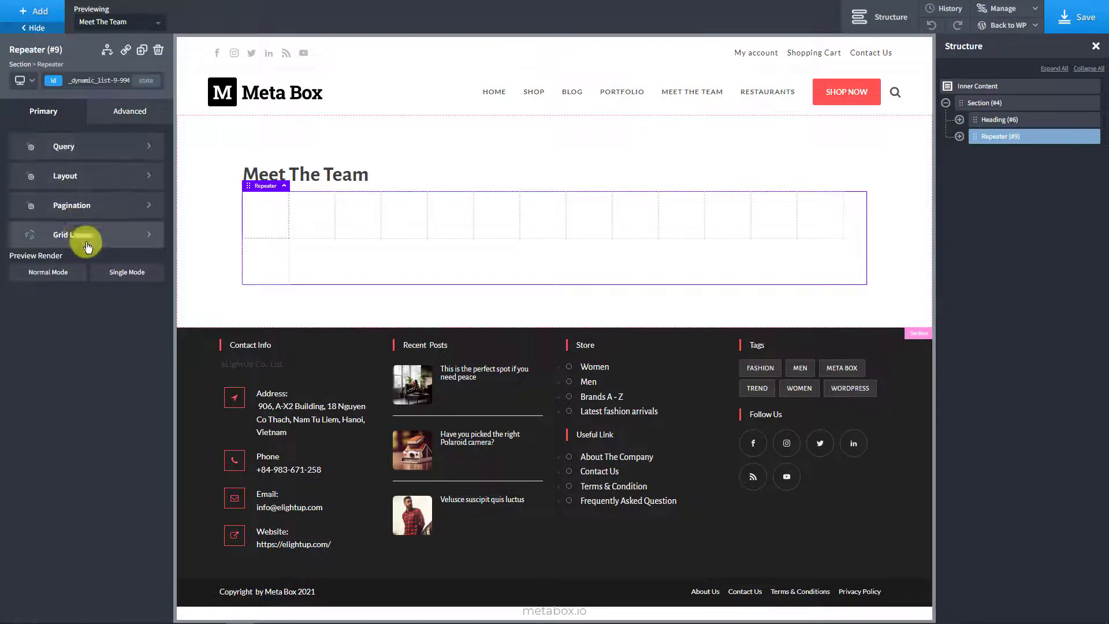
left_click(103, 280)
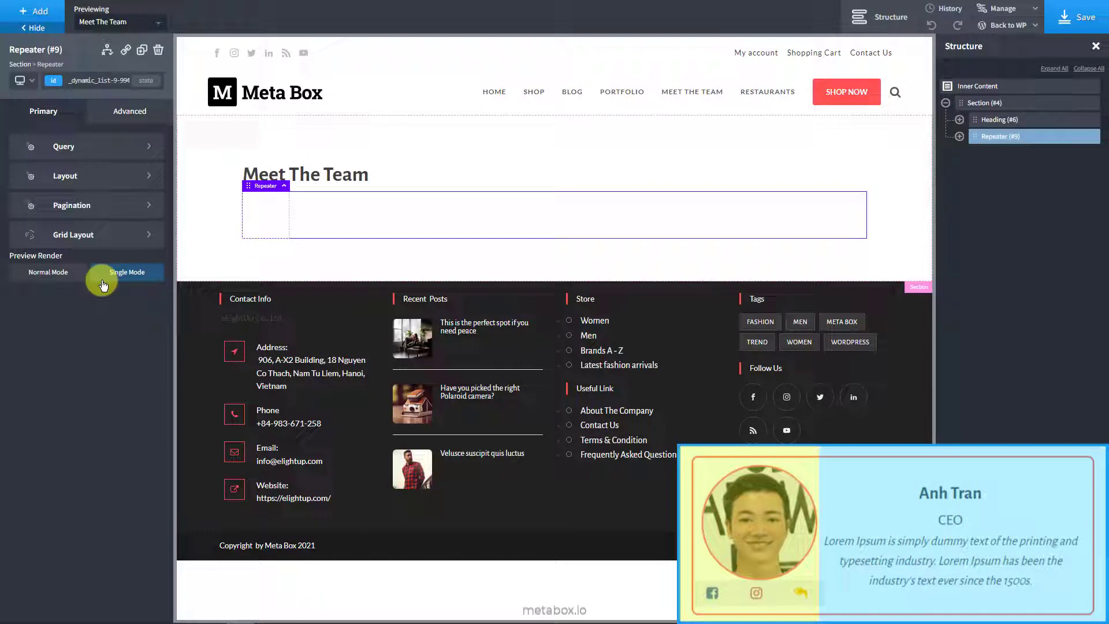
Step: Add a new div inside the repeater's existing div
left_click(960, 136)
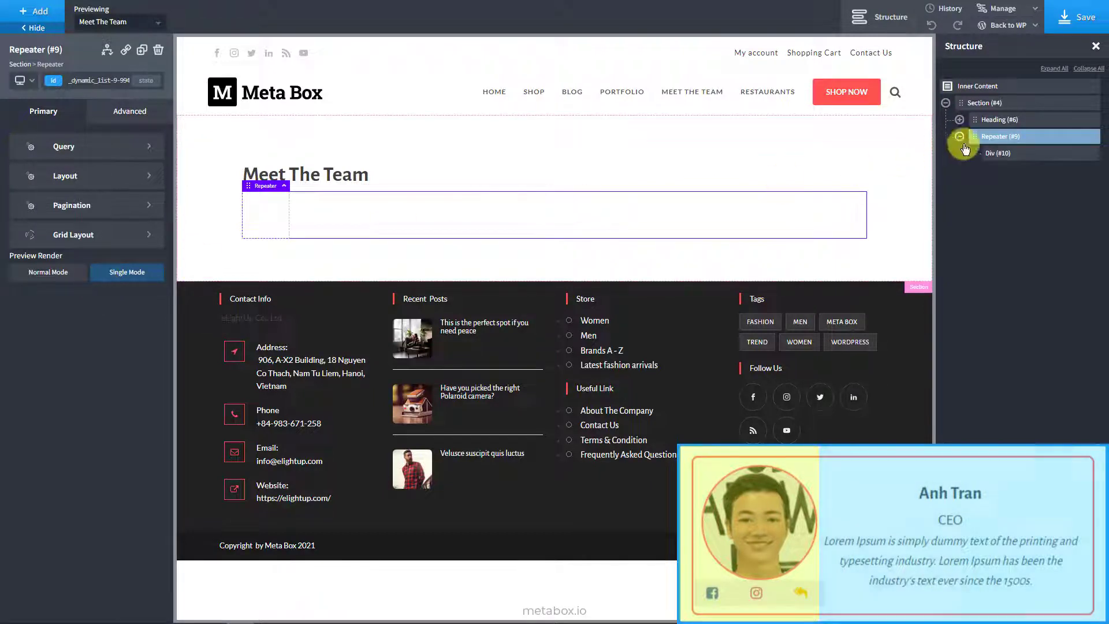
left_click(988, 154)
left_click(38, 11)
left_click(94, 138)
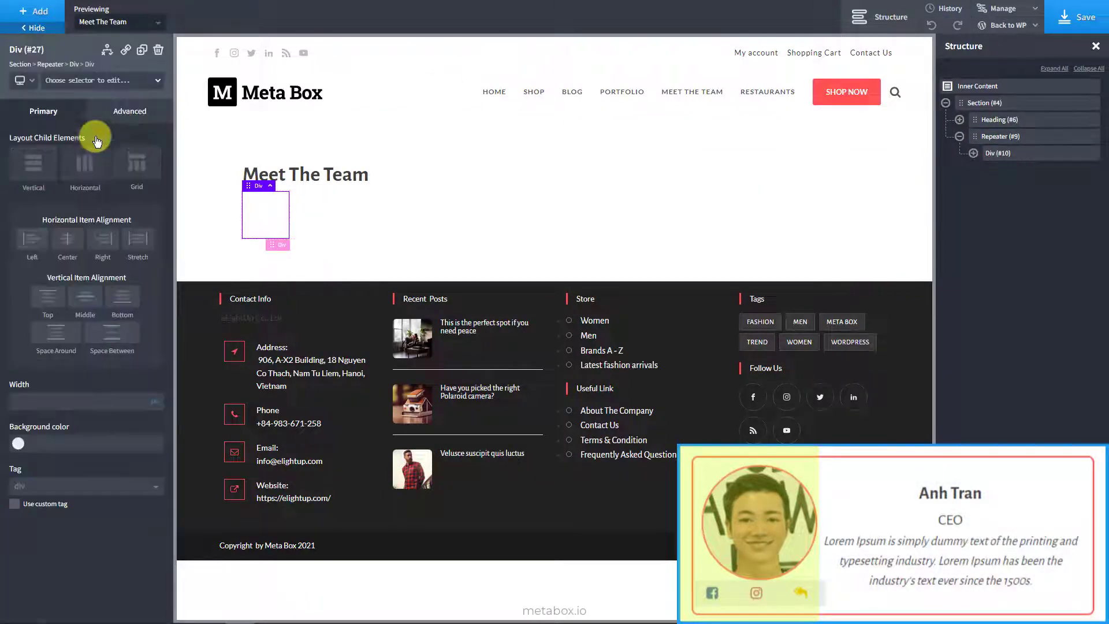
left_click(974, 153)
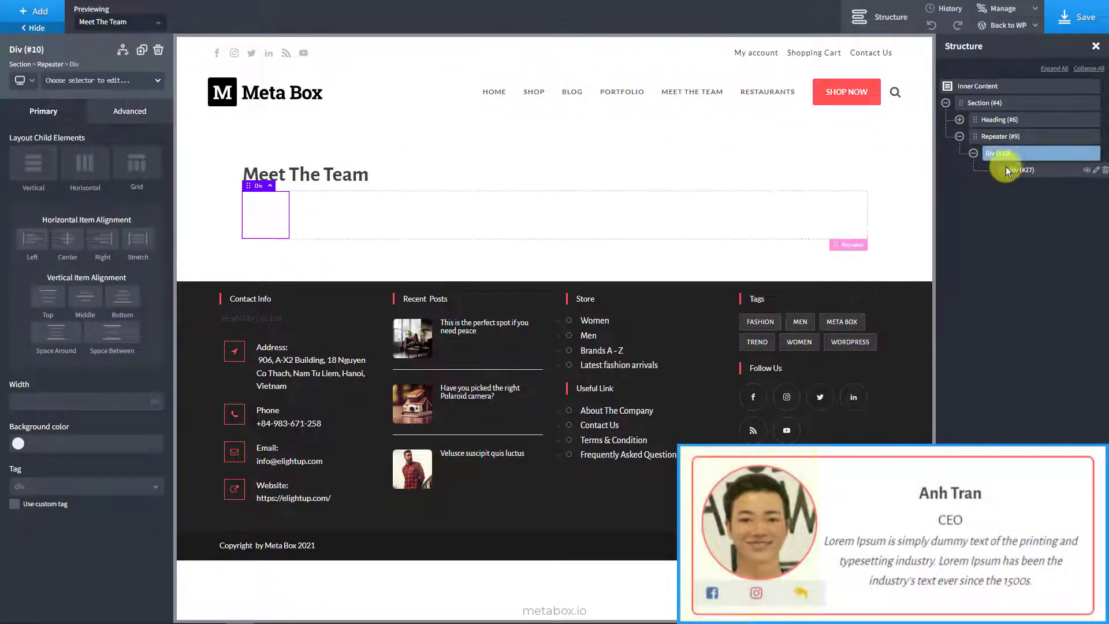
Step: Insert a Featured Image dynamic-data element into the nested div
left_click(33, 11)
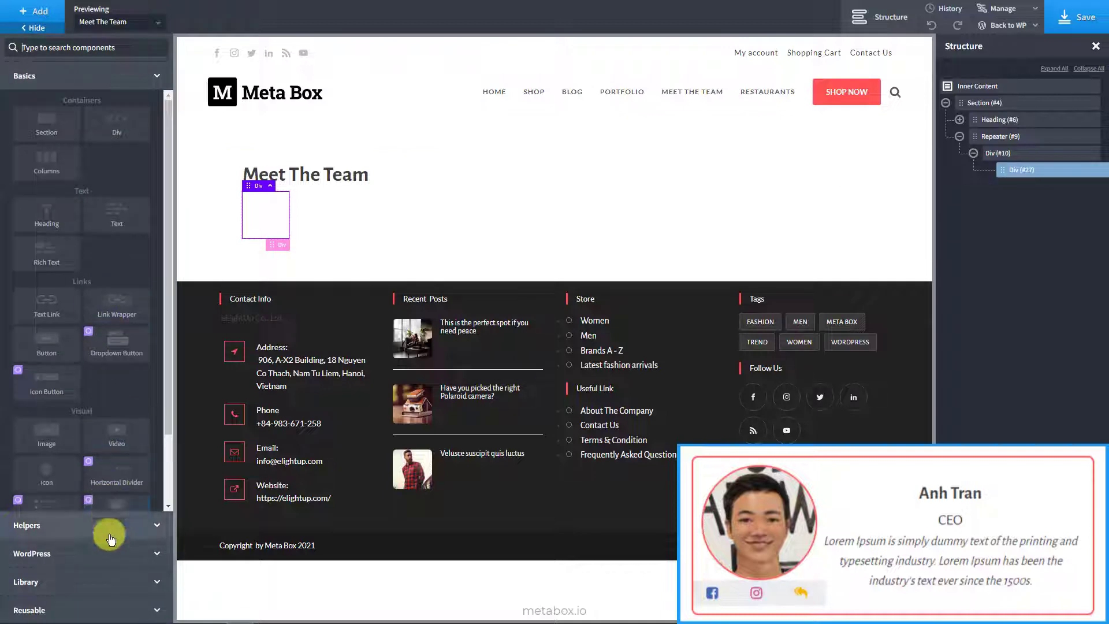
left_click(106, 552)
left_click(127, 367)
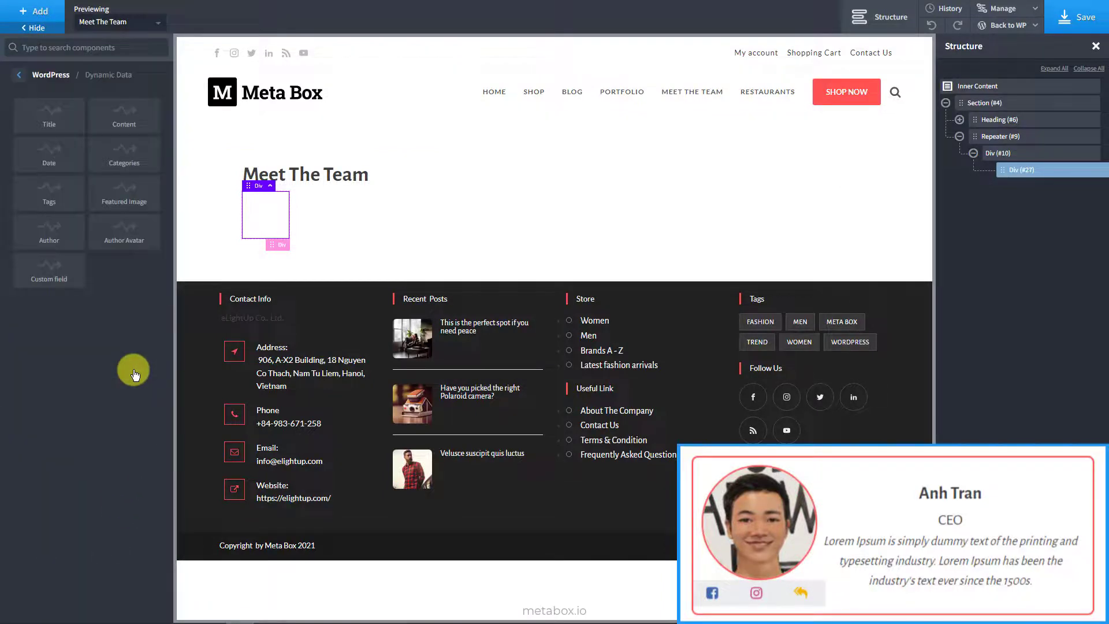
left_click(153, 211)
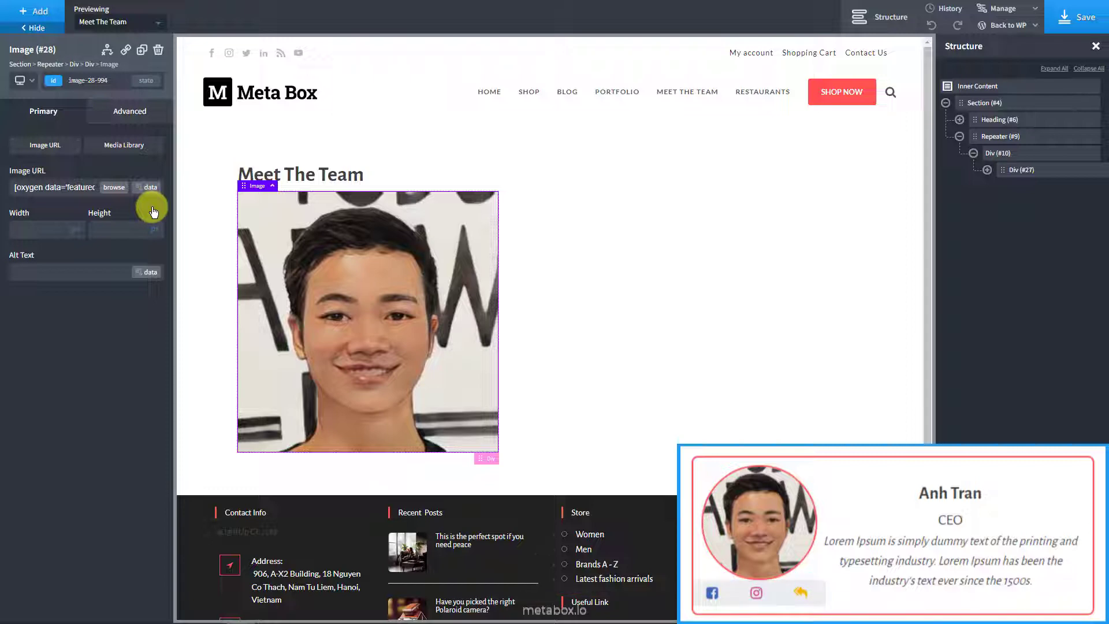
left_click(987, 170)
left_click(1011, 169)
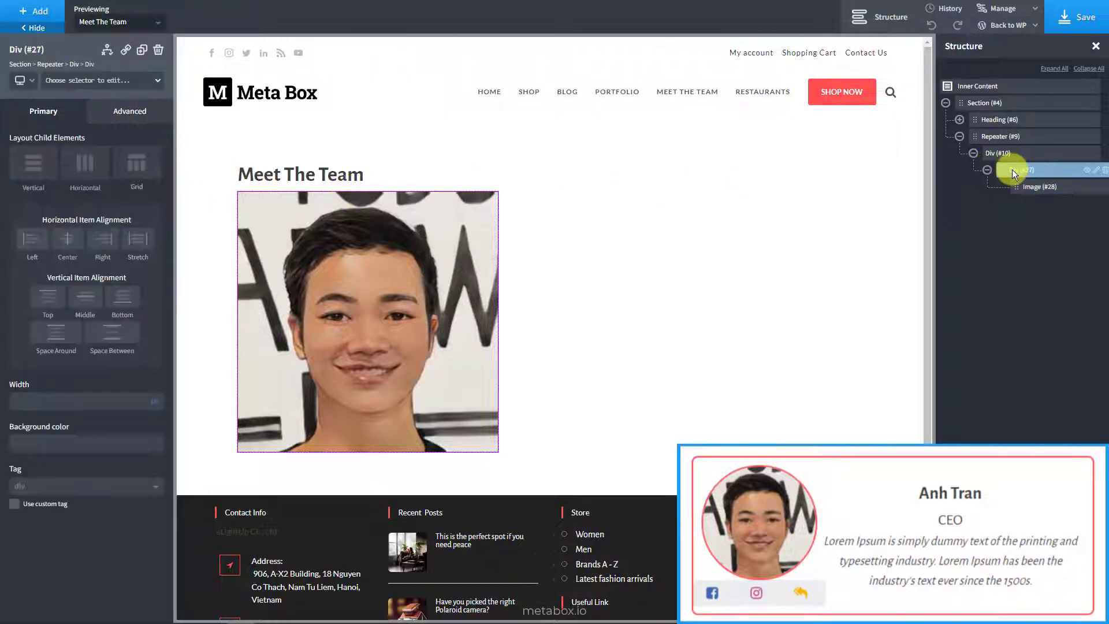
Step: Add a container below the photo holding an icon button linked to the Meta Box Facebook field
left_click(45, 13)
type("div")
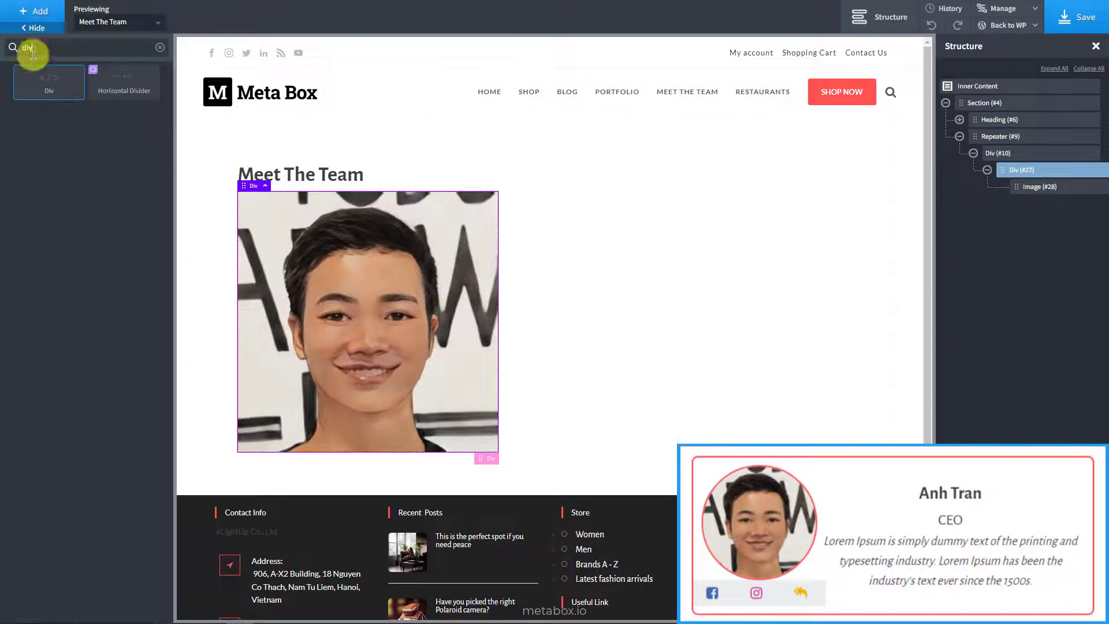
left_click(25, 92)
left_click(28, 21)
type("icon")
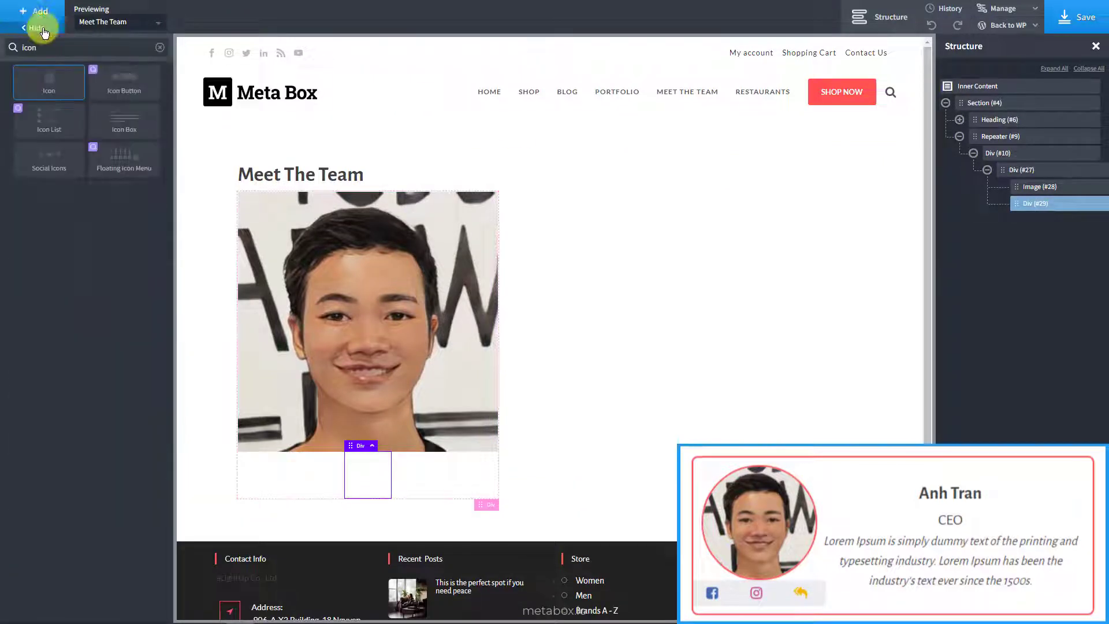
left_click(98, 99)
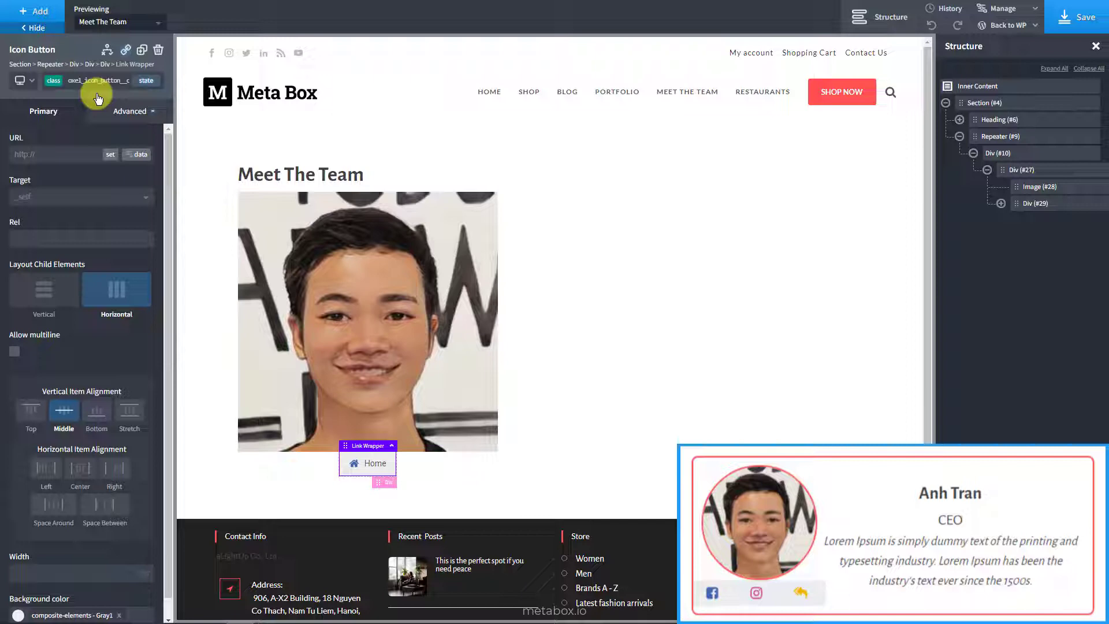
left_click(137, 157)
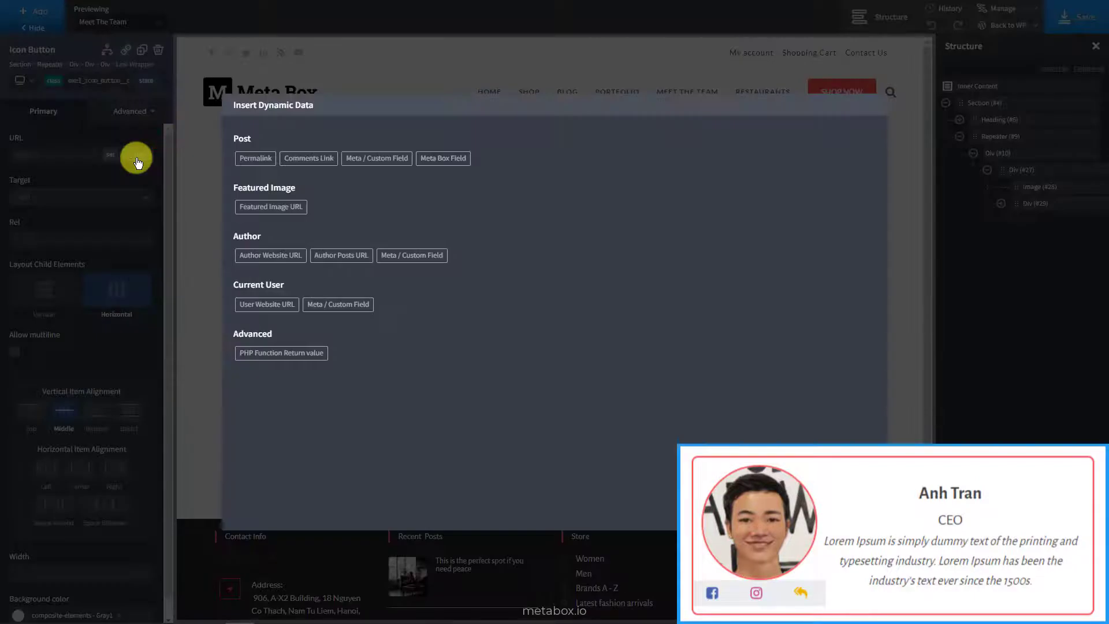
left_click(443, 158)
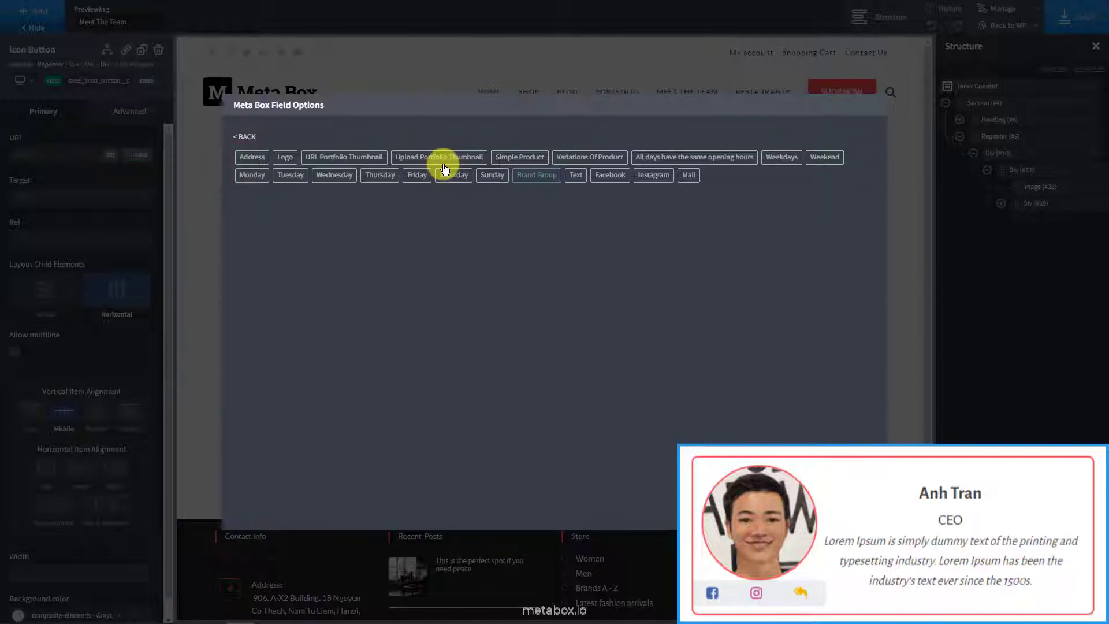
left_click(609, 175)
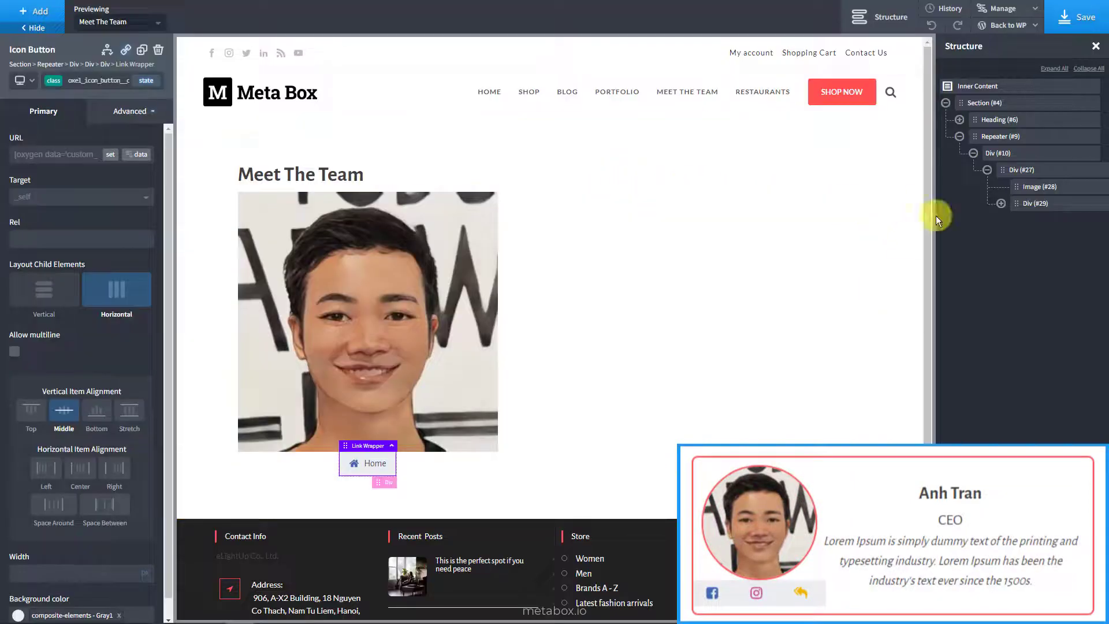
Step: Remove the button's text label and give it the blue square Facebook icon
left_click(1001, 204)
left_click(1014, 220)
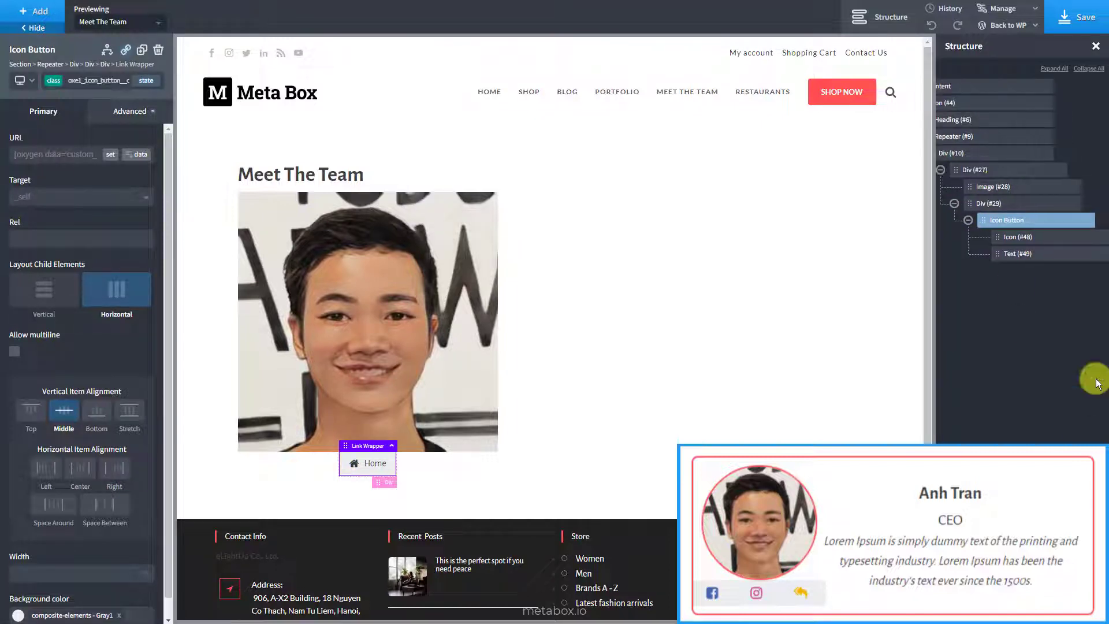
left_click(1097, 256)
left_click(1039, 237)
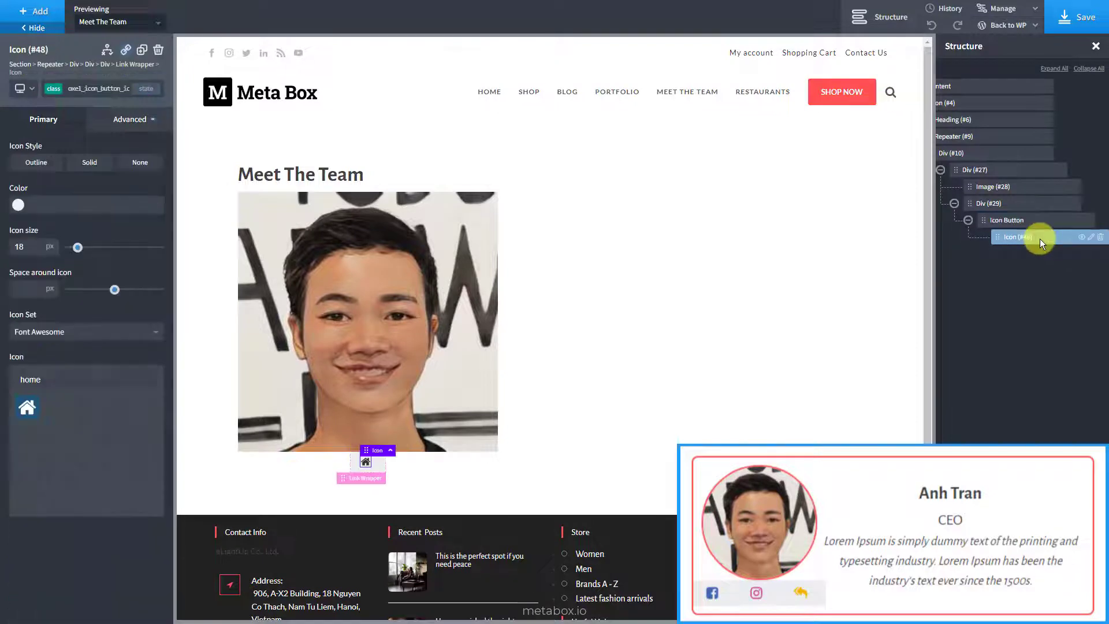
left_click(115, 88)
left_click(113, 136)
double_click(99, 337)
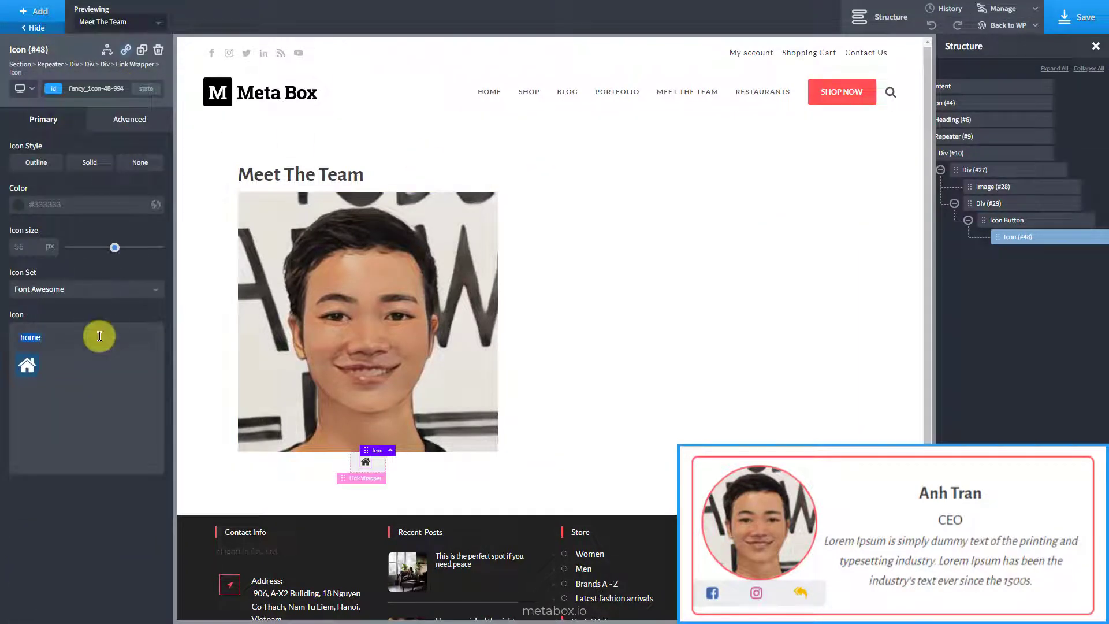
type("facebook")
left_click(27, 364)
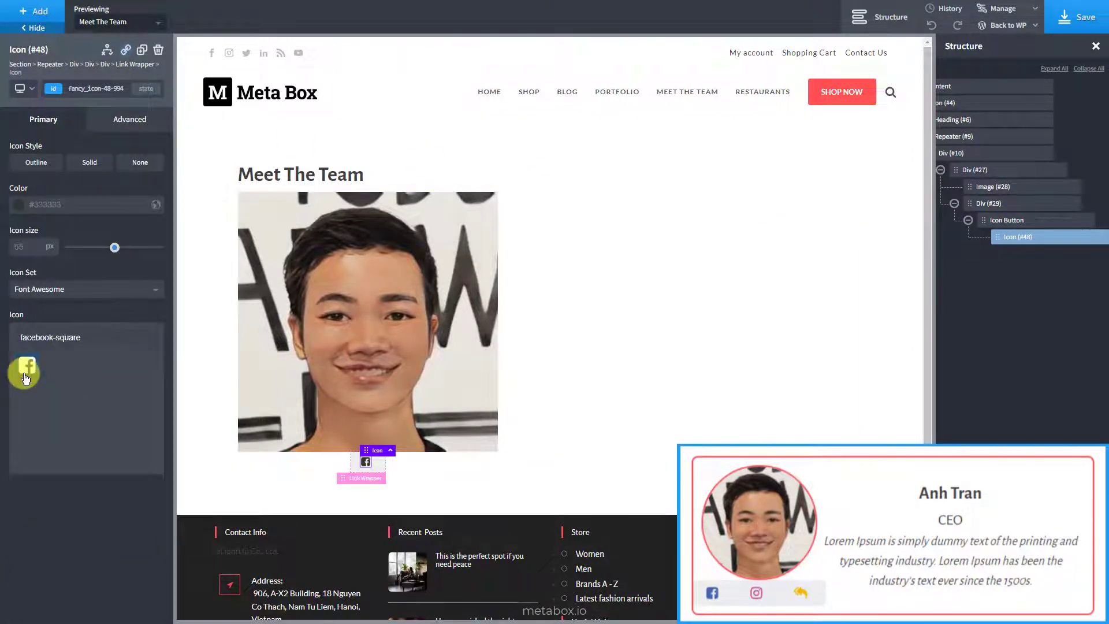
left_click(79, 203)
type("#4267b2")
Step: Duplicate the button, link the copy to the Instagram field, and make it a pink Instagram icon
left_click(1083, 220)
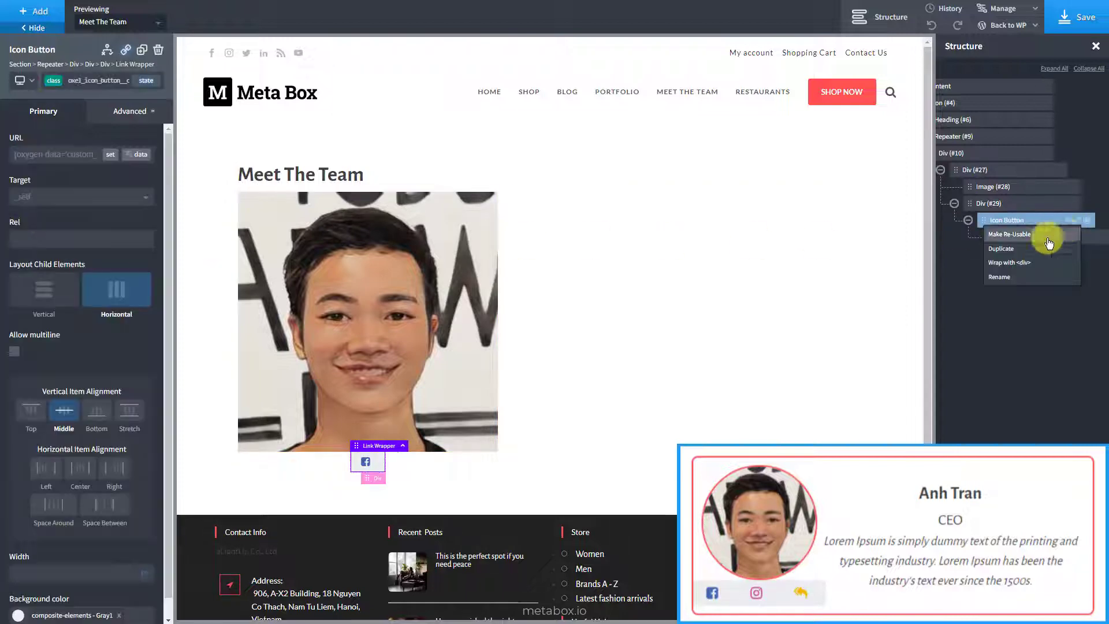
left_click(1044, 247)
left_click(1026, 253)
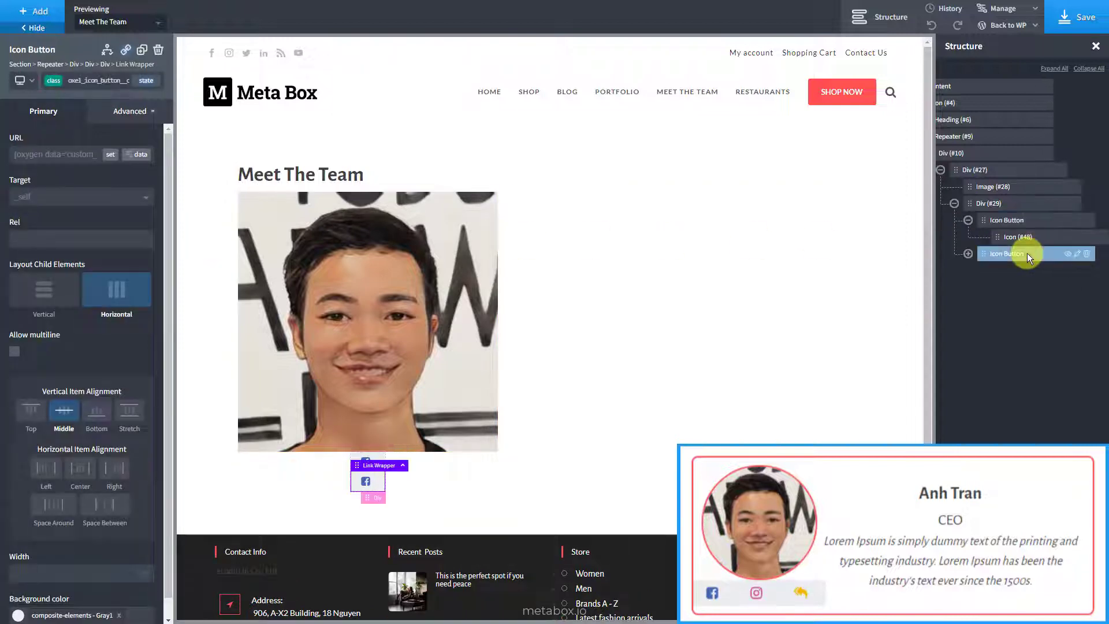
left_click(133, 157)
left_click(430, 159)
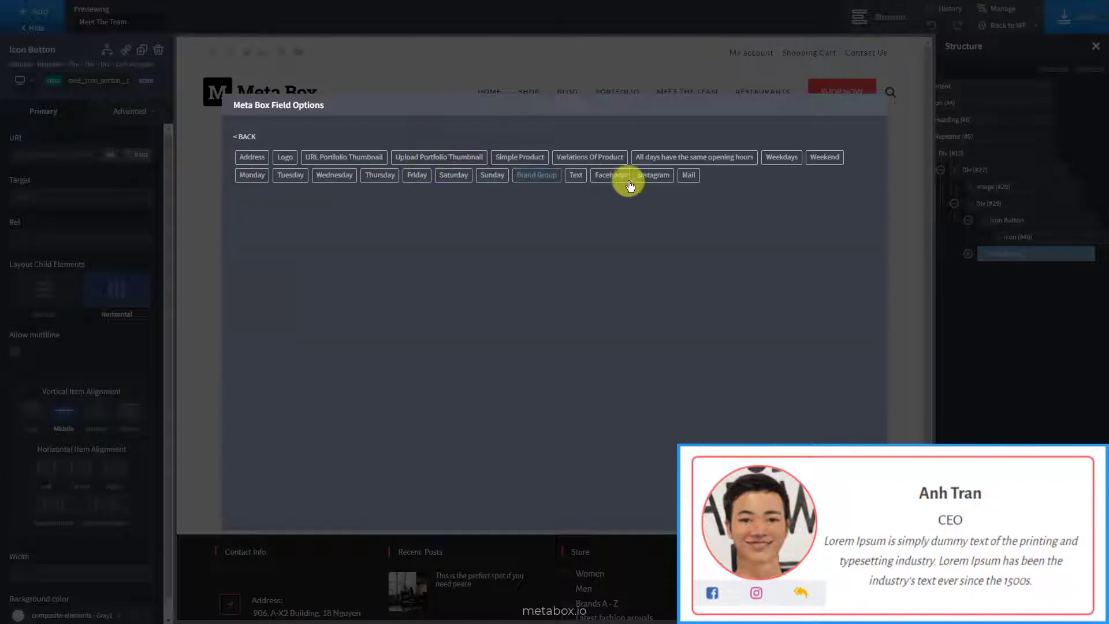
left_click(626, 180)
left_click(1012, 270)
triple_click(90, 337)
type("instagram")
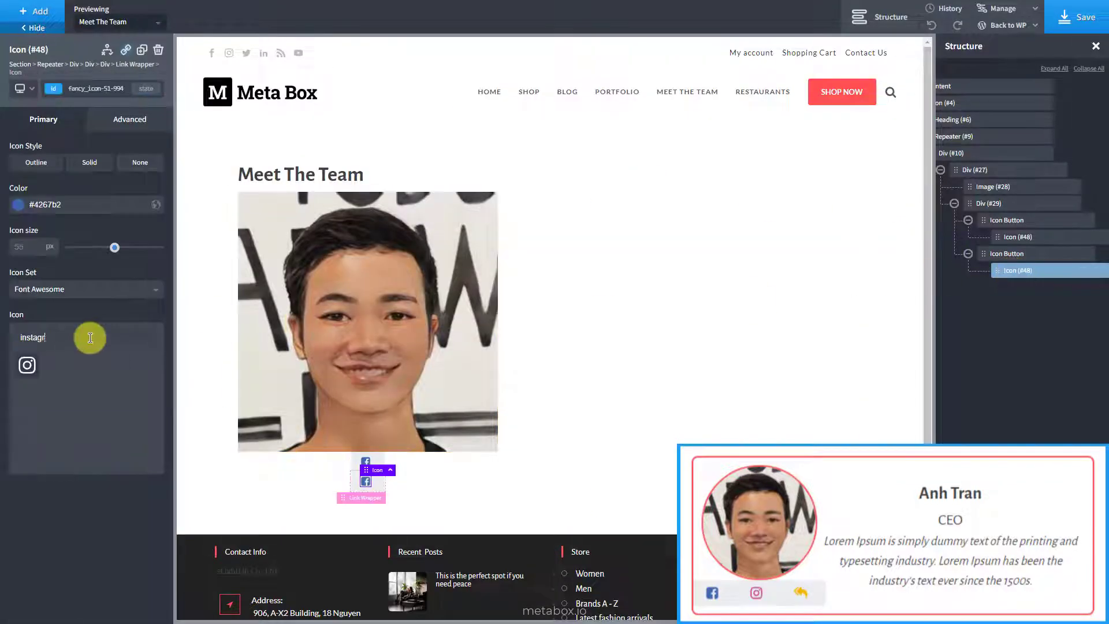
triple_click(80, 205)
type("#c13584")
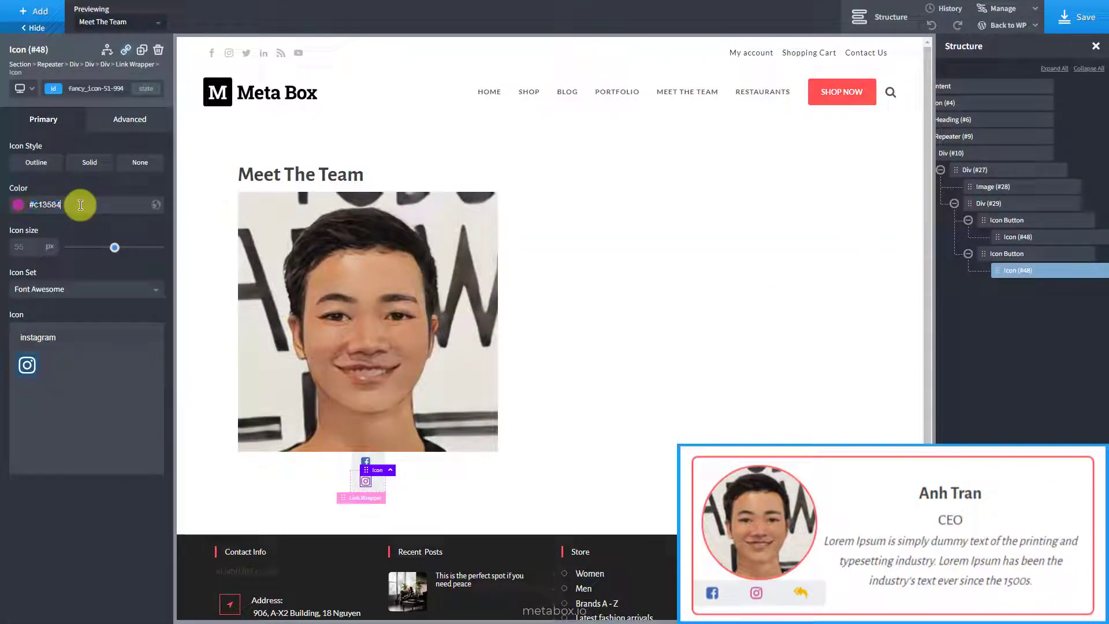
Step: Add a third copy linked to a Meta Box field with the mail-reply-all icon coloured #f4b400
left_click(1062, 253)
left_click(1035, 287)
left_click(139, 154)
left_click(443, 158)
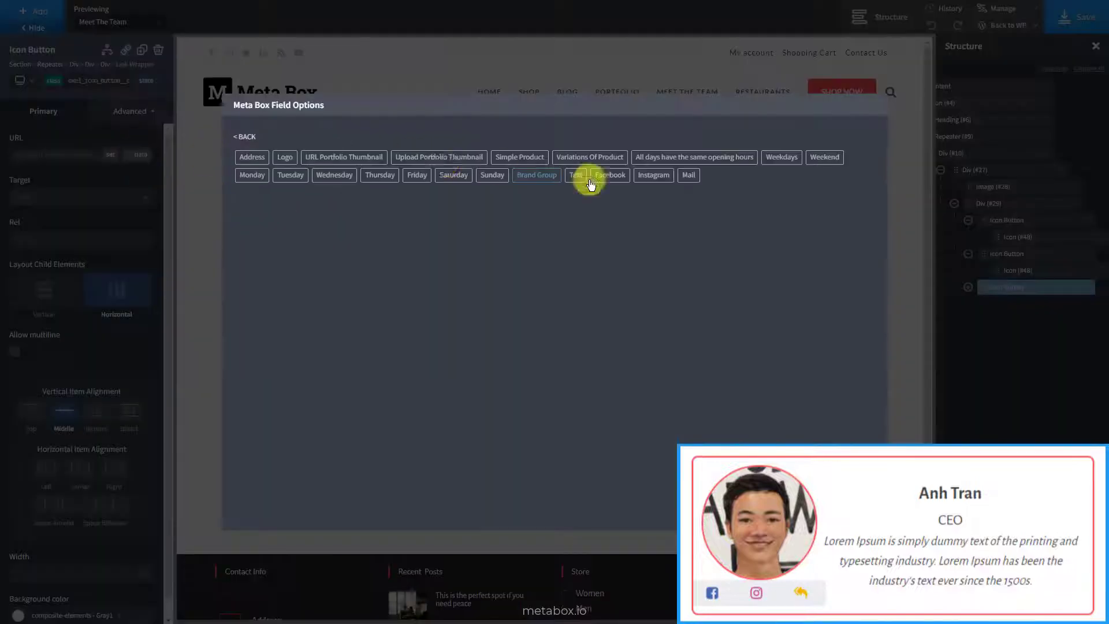
left_click(586, 178)
left_click(967, 287)
left_click(1017, 303)
triple_click(120, 339)
type("mail-reply-all")
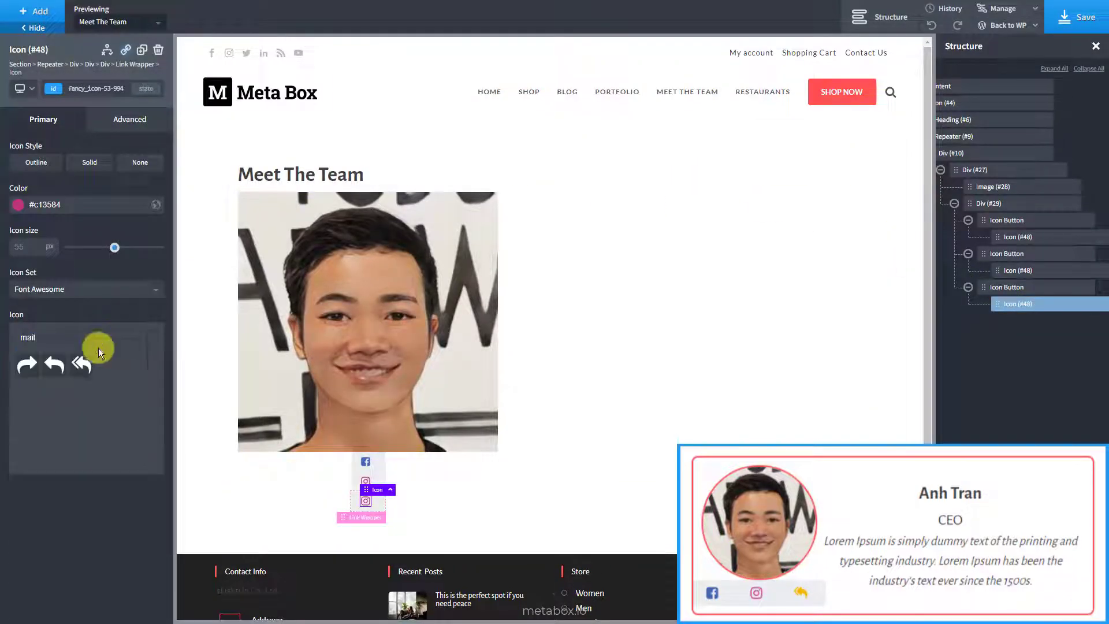
triple_click(95, 204)
type("#f4b400")
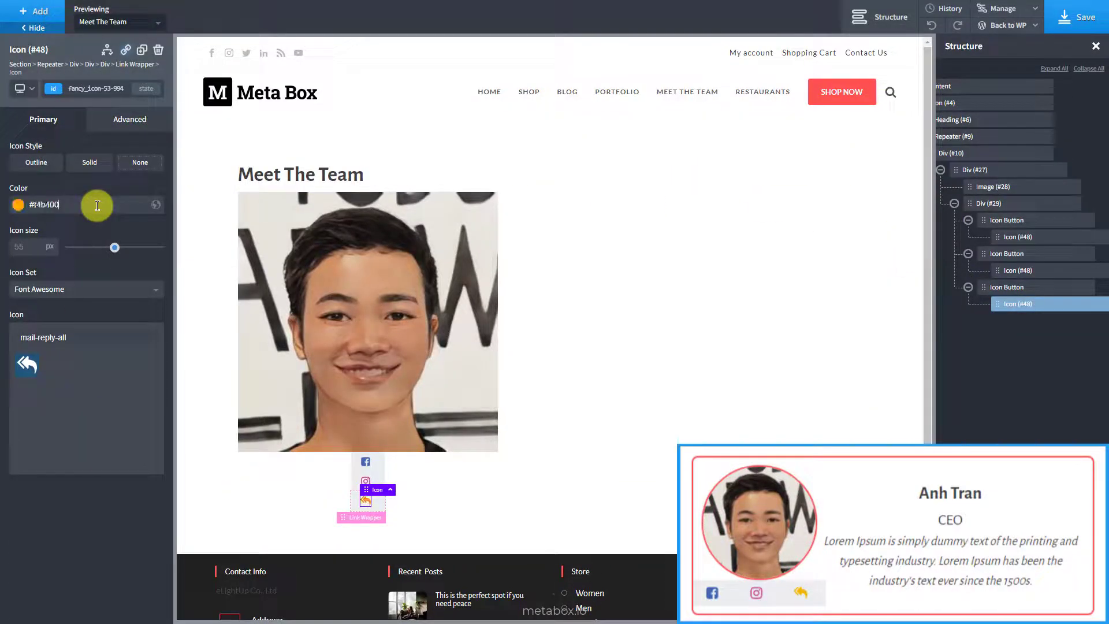
scroll(965, 255, "left", 2)
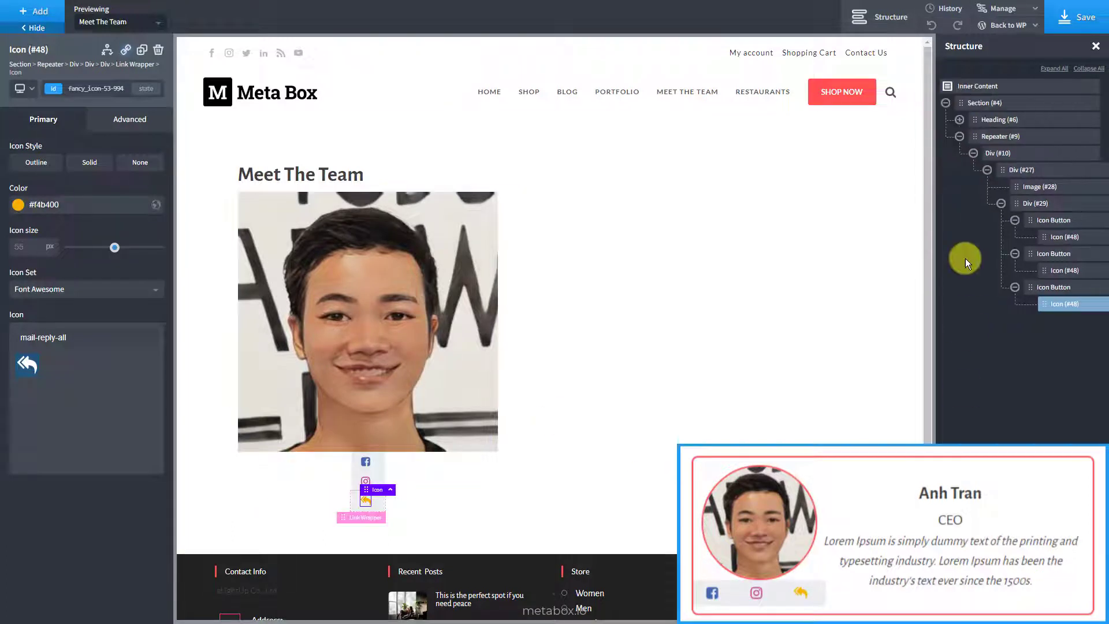
left_click(987, 152)
Step: Add a container below the icons holding the member's name as a heading
left_click(36, 13)
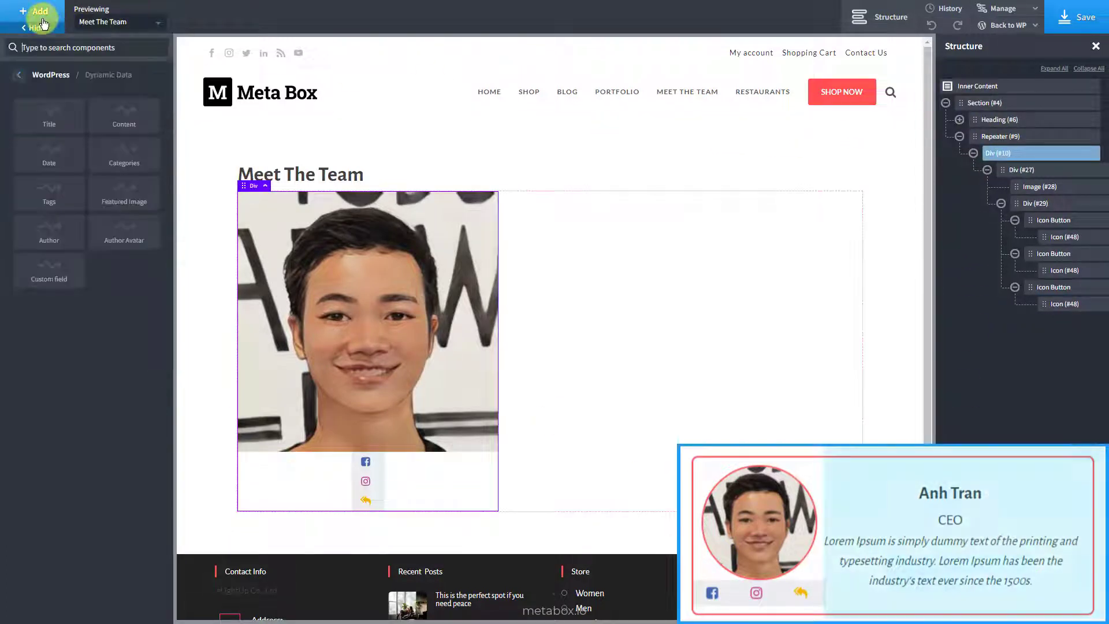
type("div")
left_click(31, 99)
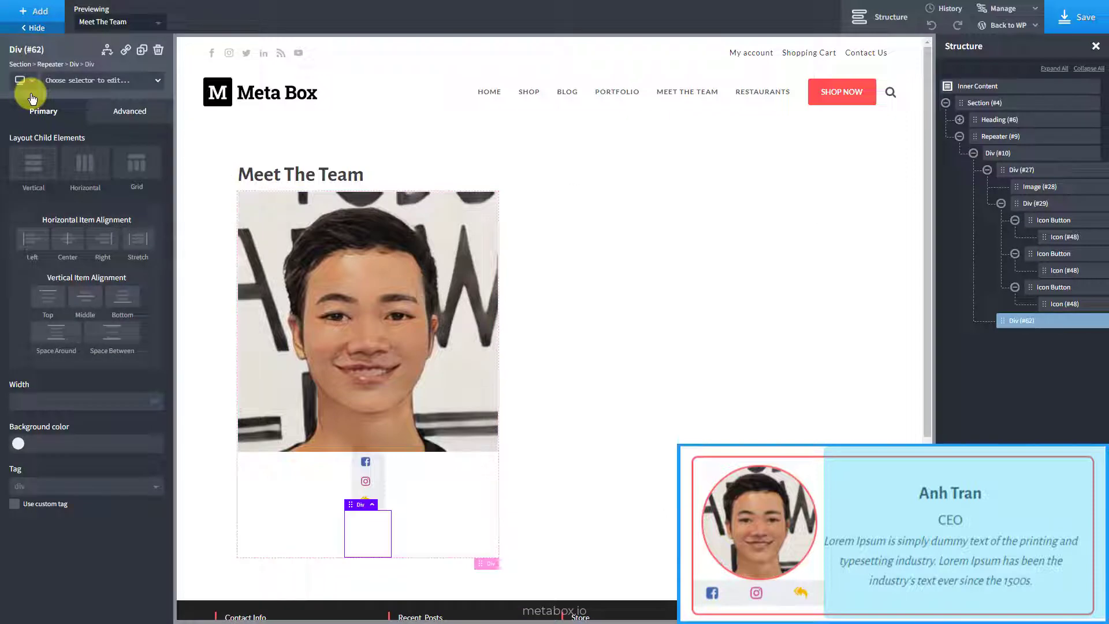
left_click(36, 14)
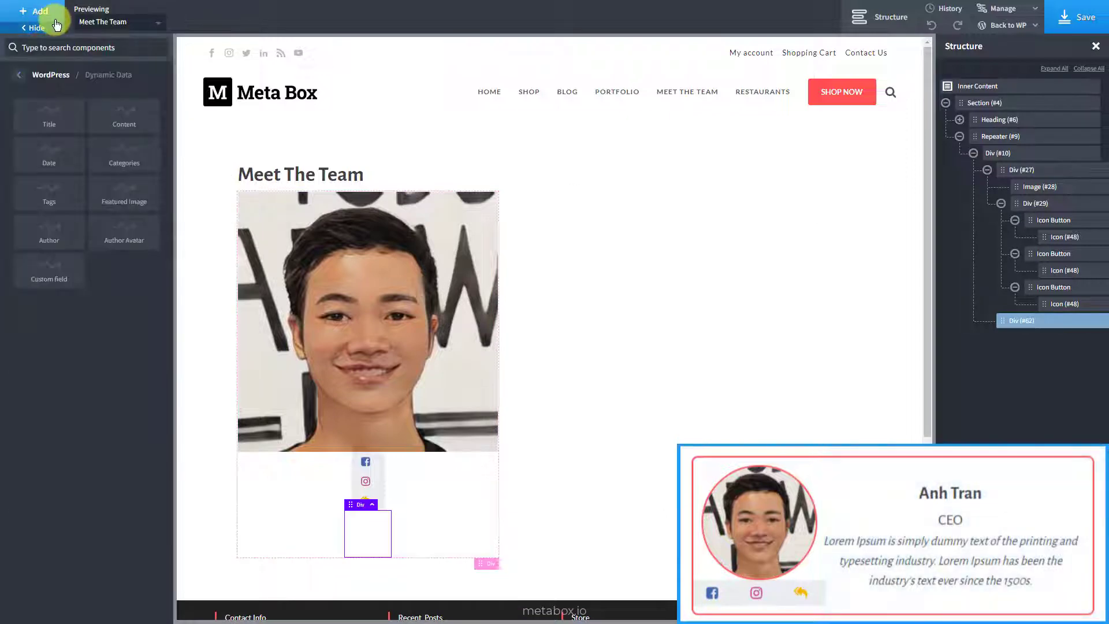
left_click(29, 134)
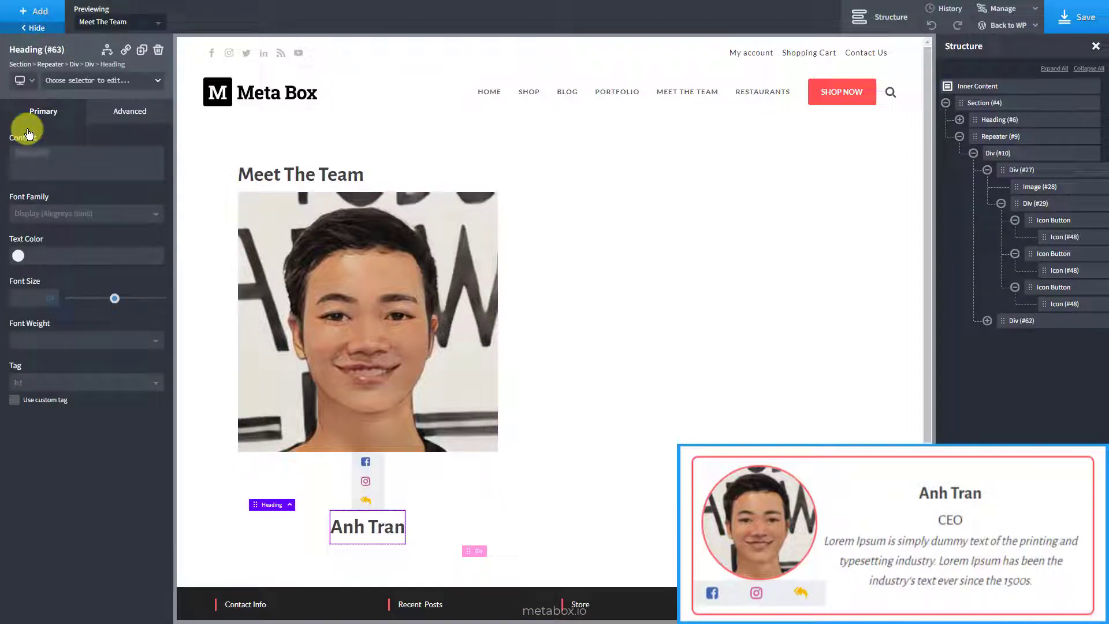
left_click(986, 320)
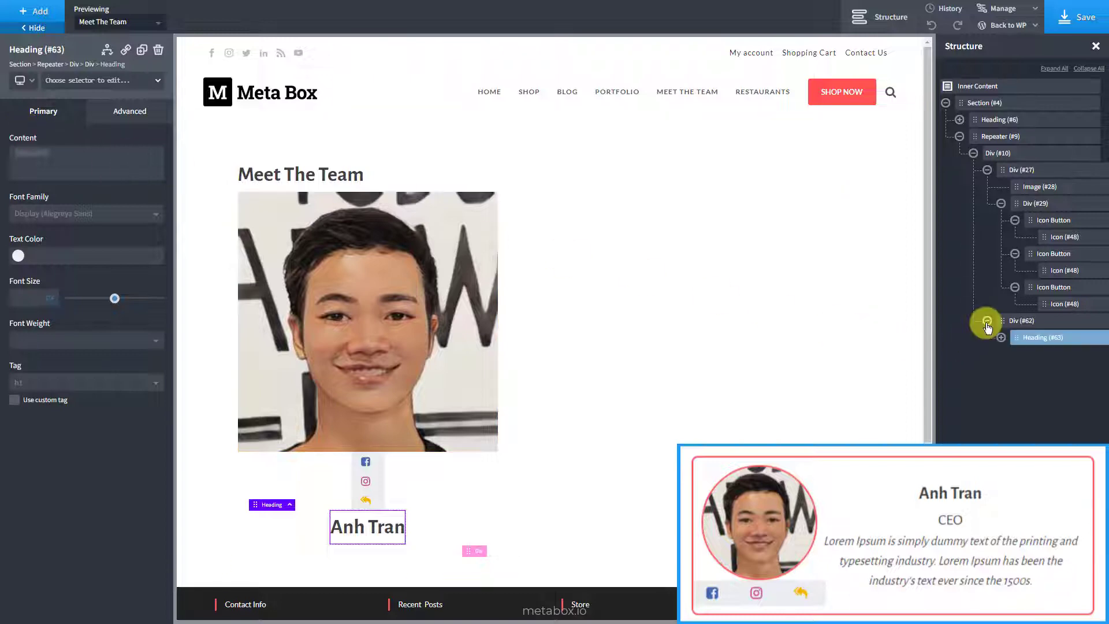
left_click(1036, 325)
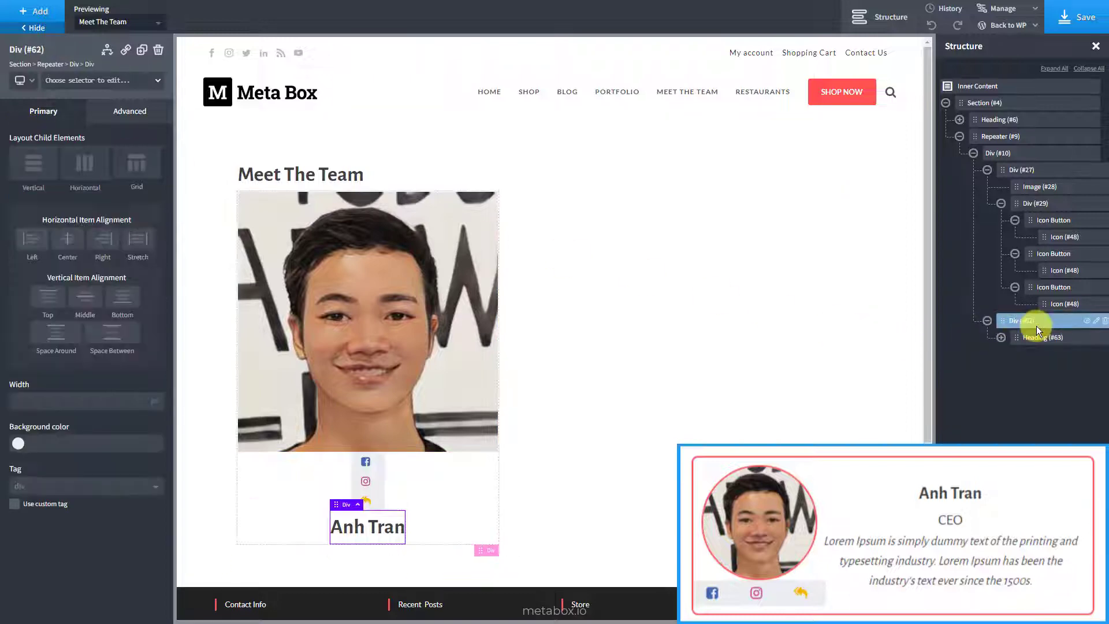
Step: Add a Text block below the name and select its placeholder sentence
left_click(50, 14)
type("text")
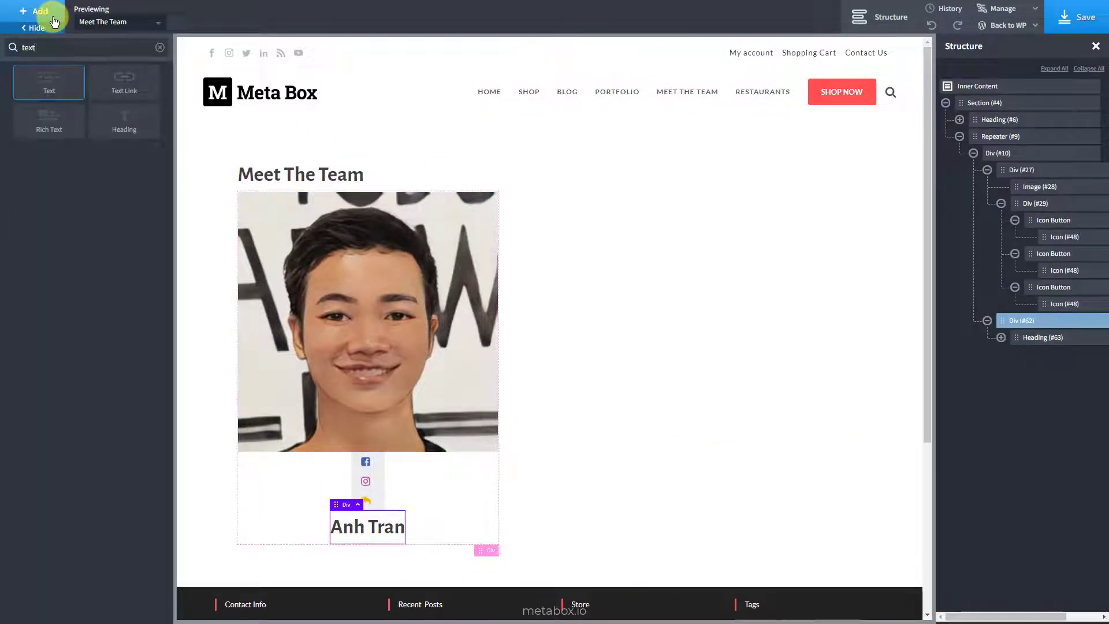
left_click(61, 101)
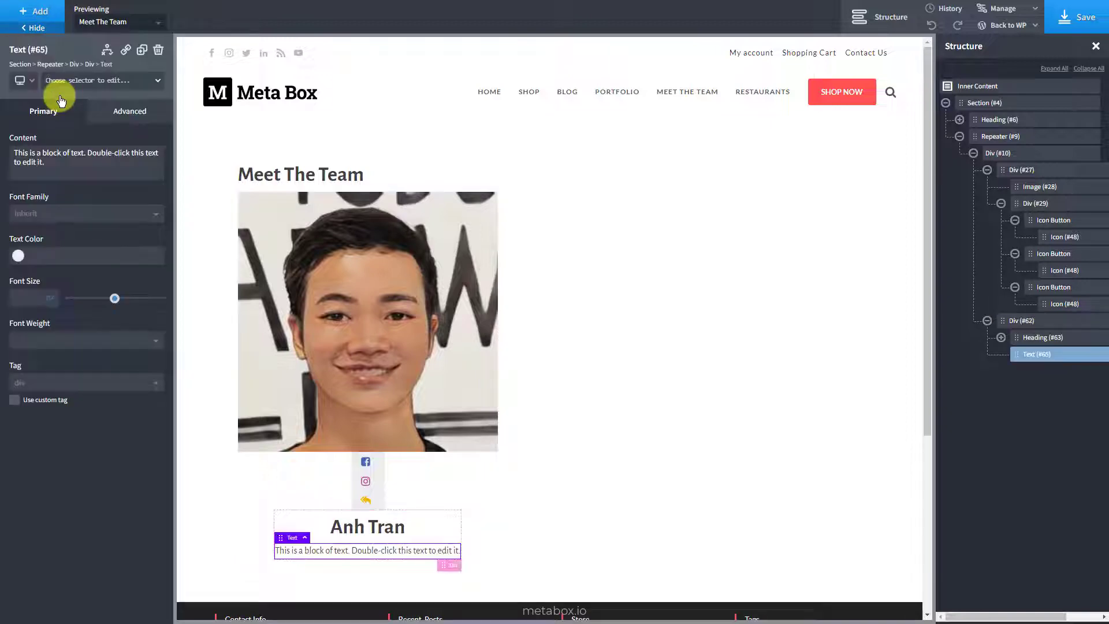
double_click(330, 546)
triple_click(329, 546)
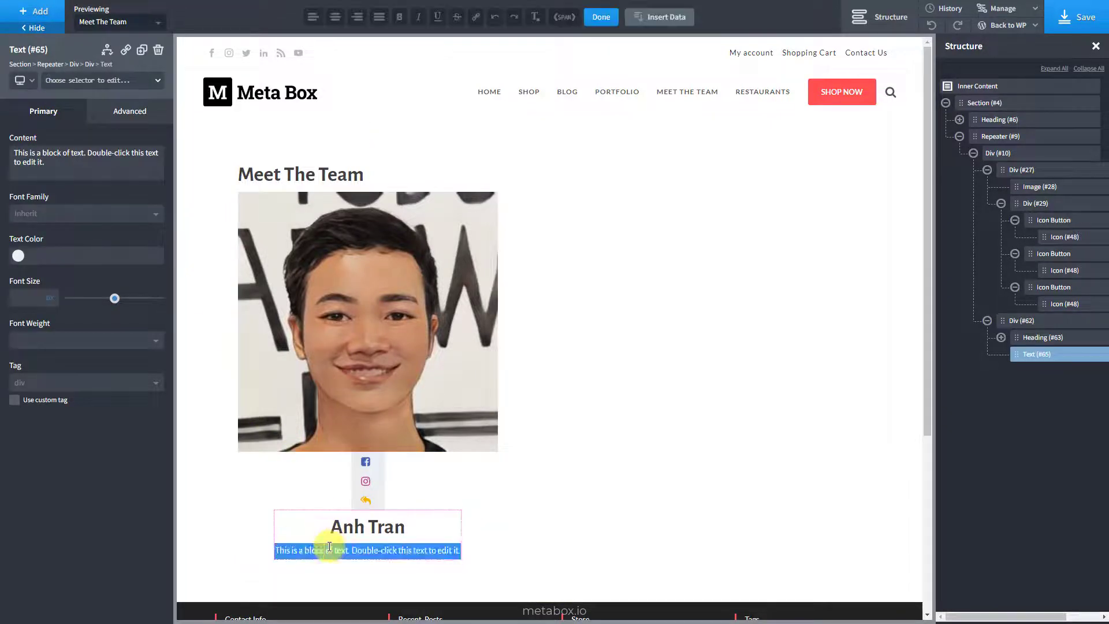
Step: Bind the text to the Meta Box Position field's label so it displays CEO
left_click(667, 27)
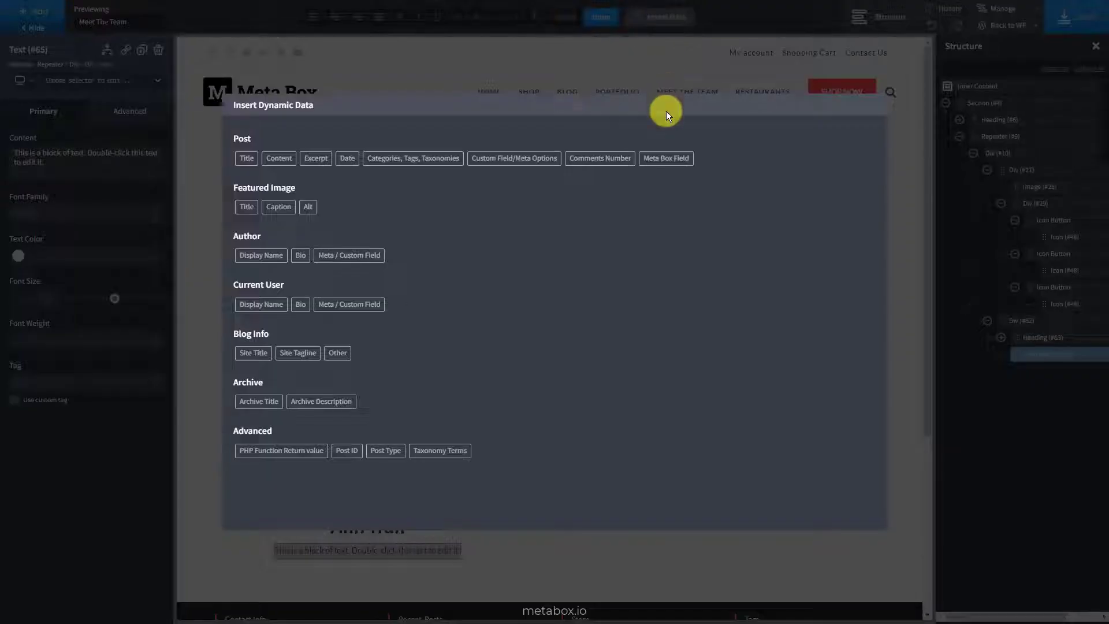
left_click(666, 158)
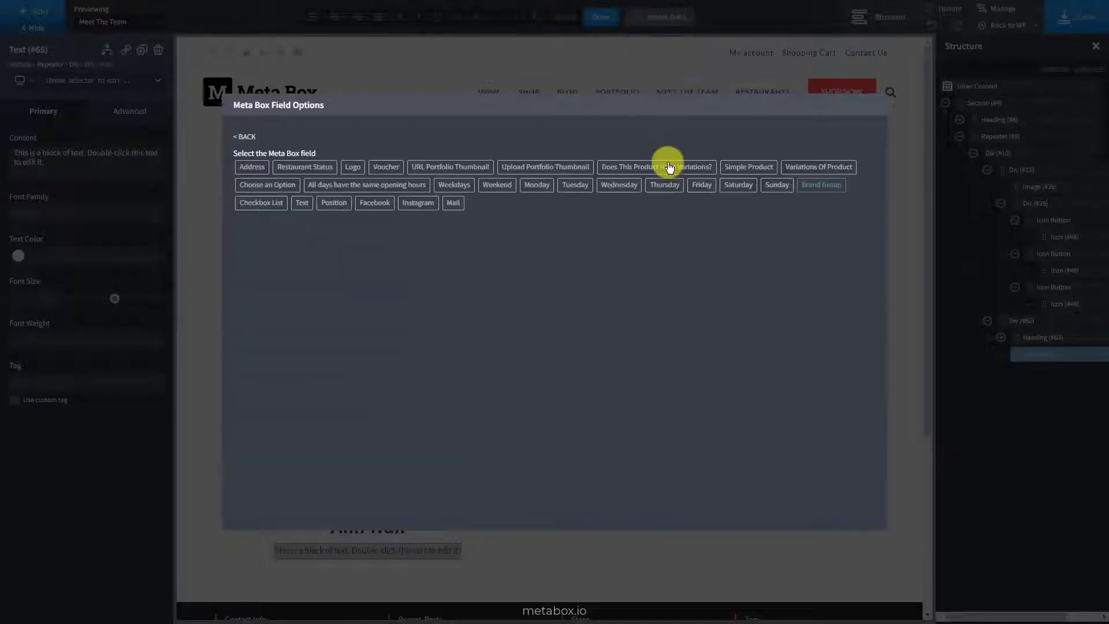
left_click(334, 203)
left_click(334, 211)
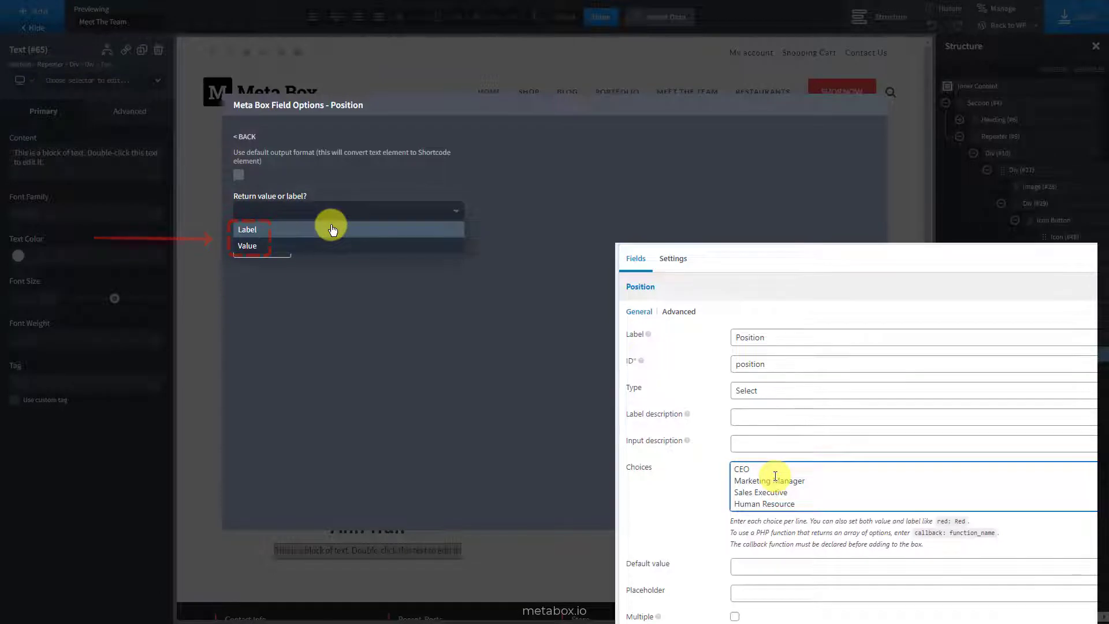
left_click(332, 229)
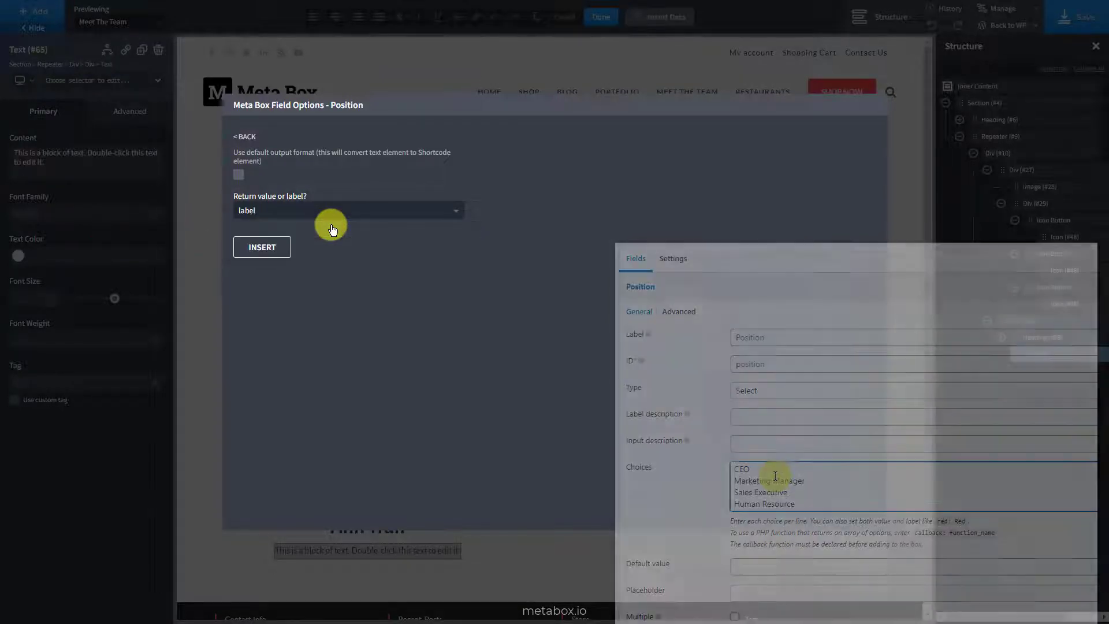
left_click(261, 254)
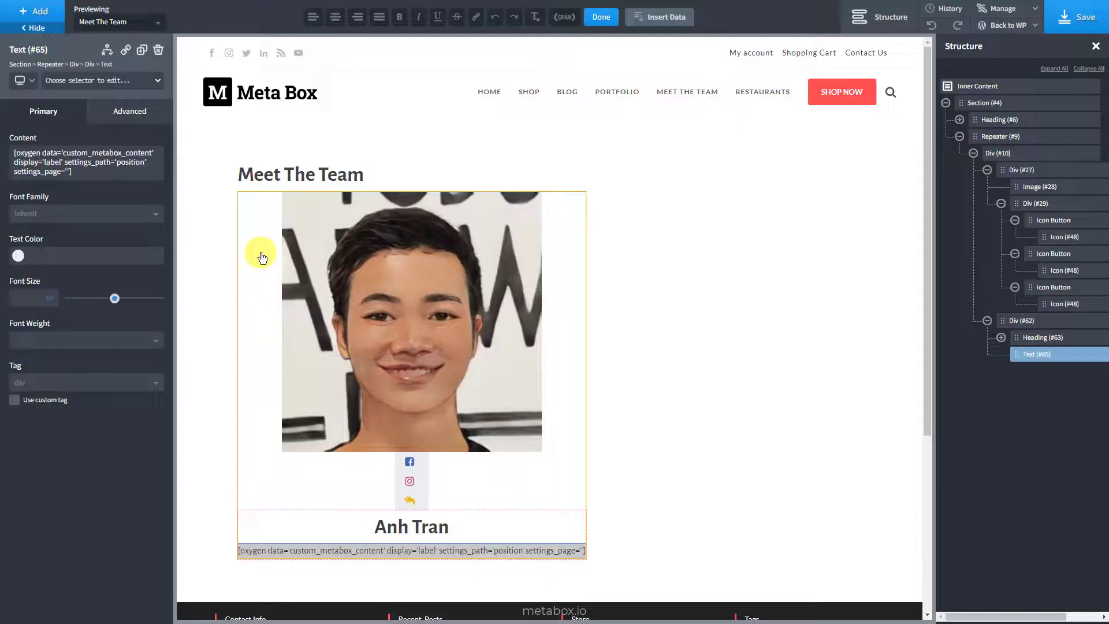
left_click(603, 17)
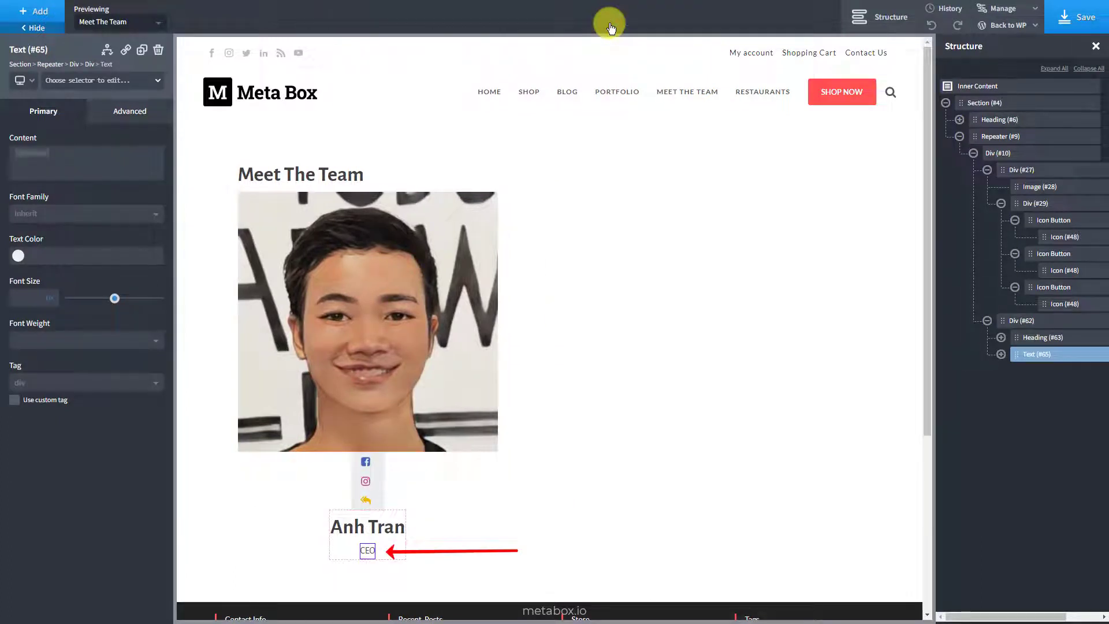
left_click(1045, 319)
Step: Add the member's dynamic Content description below CEO, save, and view the live page
left_click(37, 13)
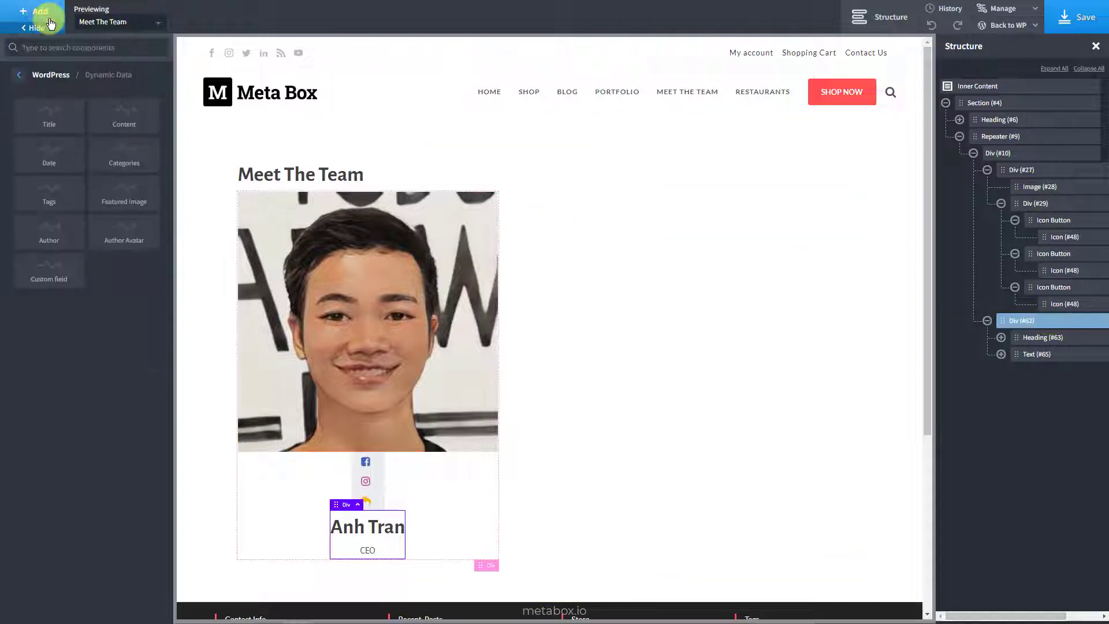
left_click(96, 132)
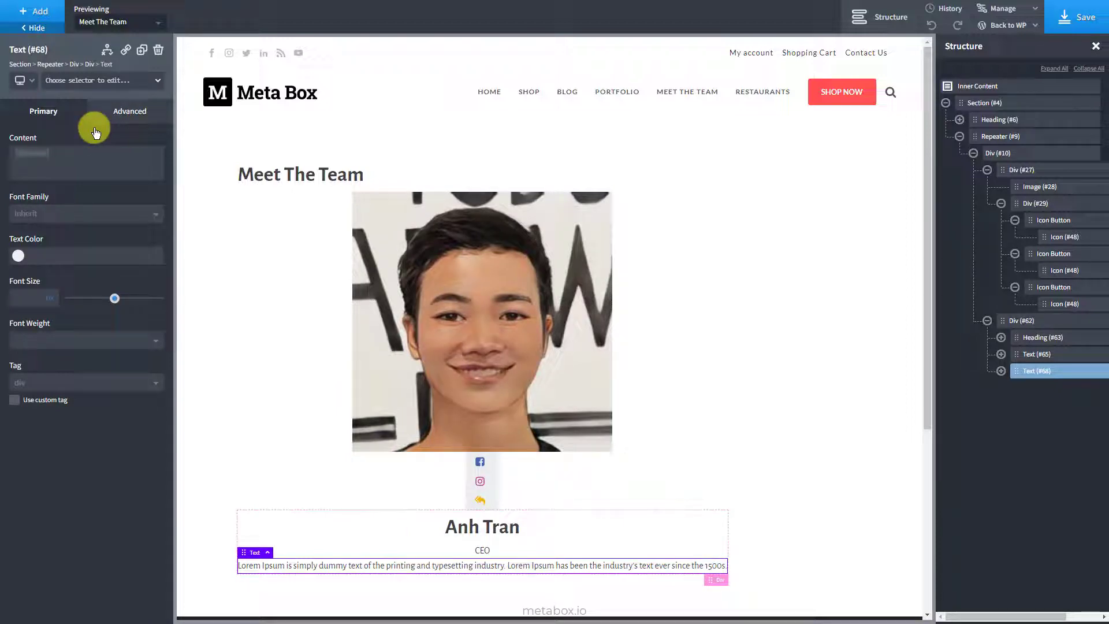
left_click(1066, 29)
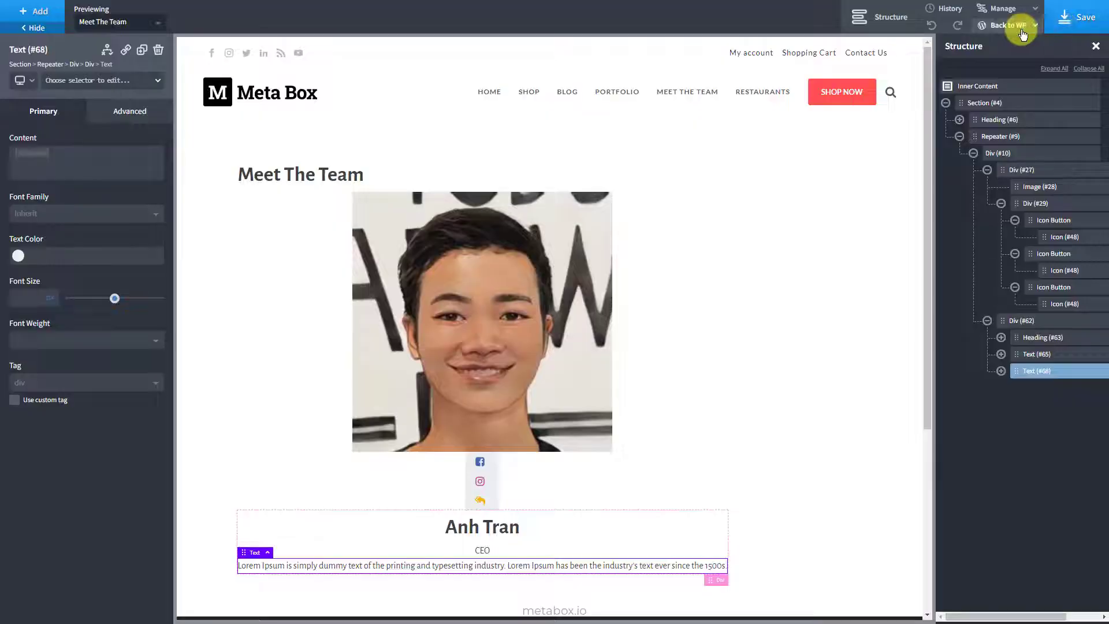
left_click(1022, 29)
left_click(1018, 64)
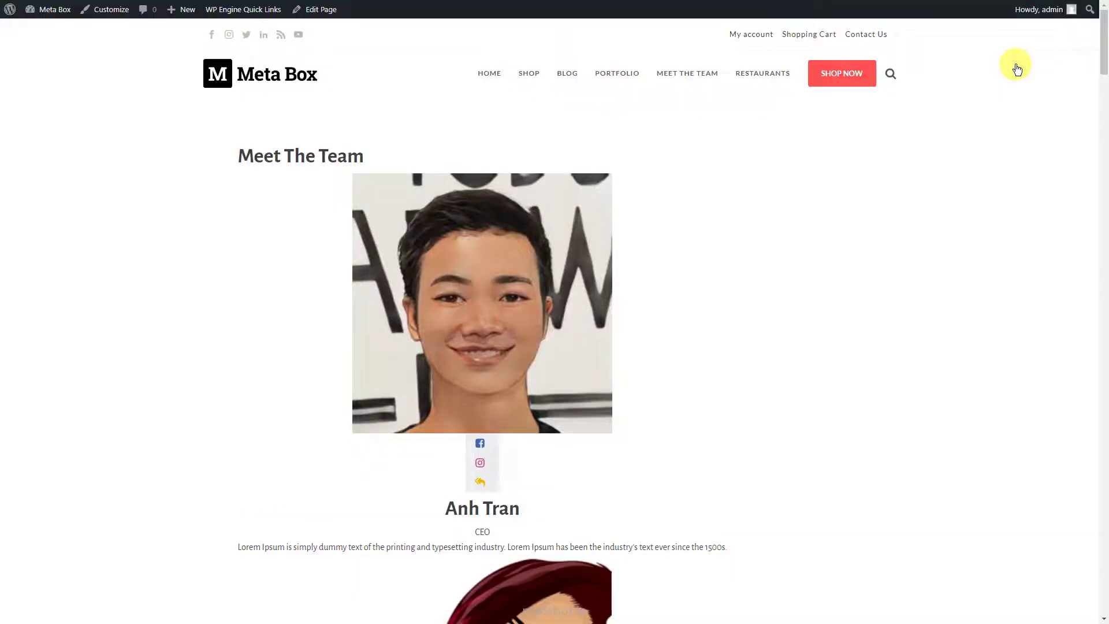
Step: Scroll down the live Meet The Team page to check every member's card
scroll(884, 360, "down", 15)
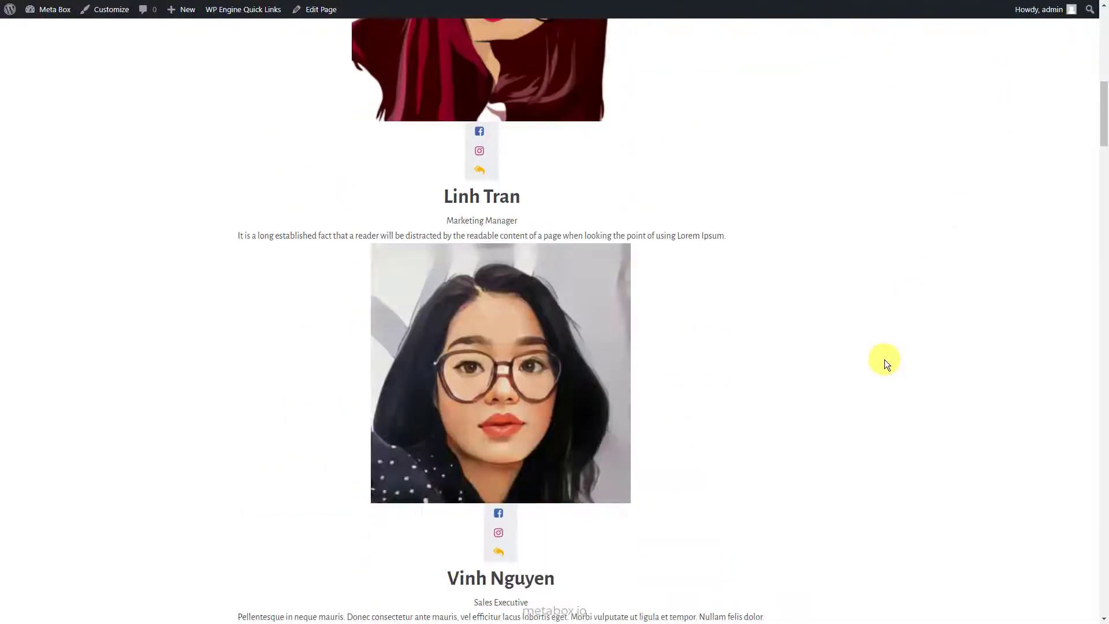
scroll(884, 359, "down", 20)
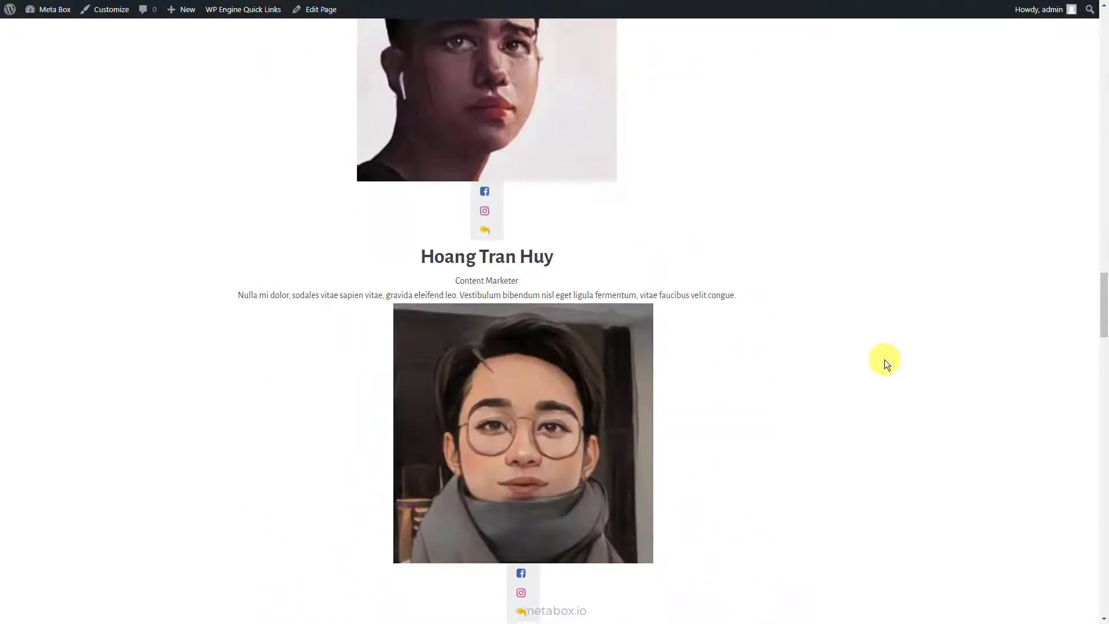
scroll(885, 359, "down", 20)
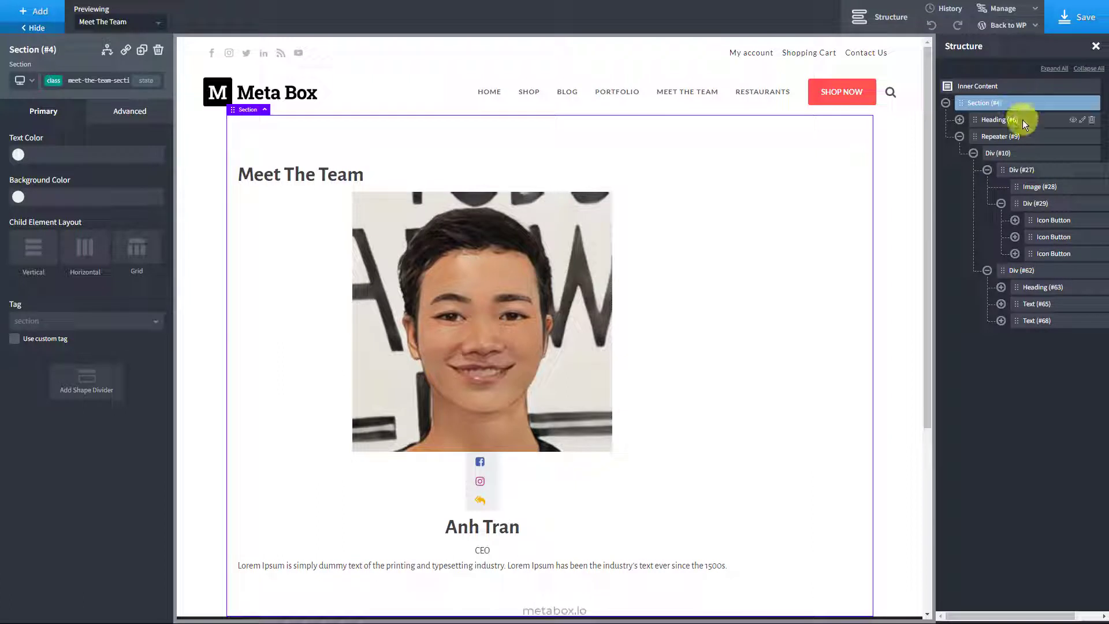
Step: Center-align the Meet The Team heading text
left_click(1022, 119)
left_click(148, 116)
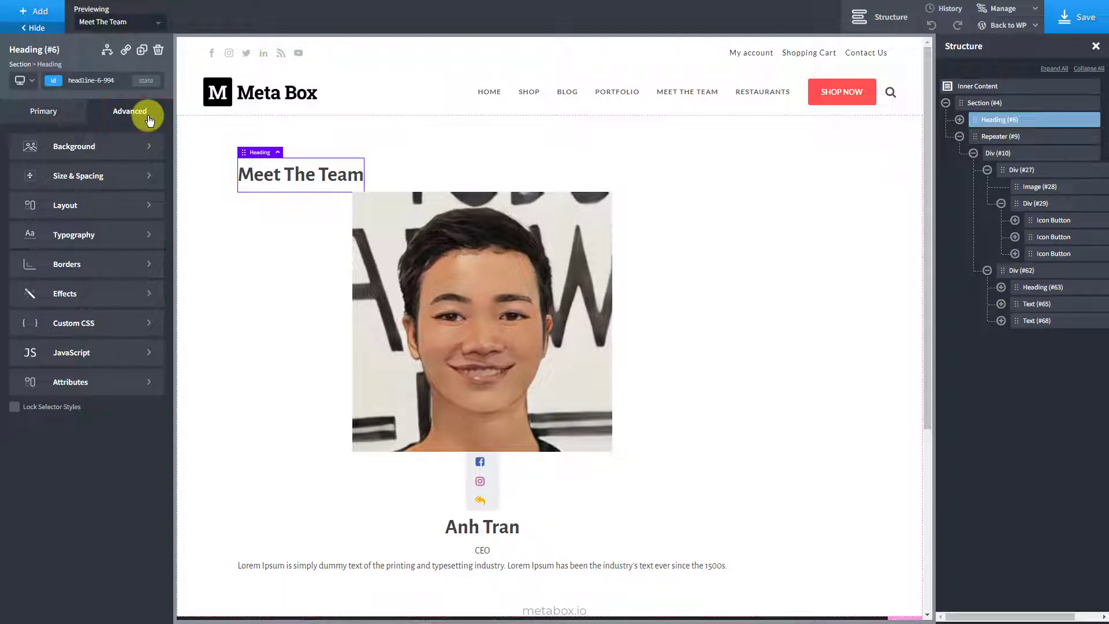
left_click(125, 235)
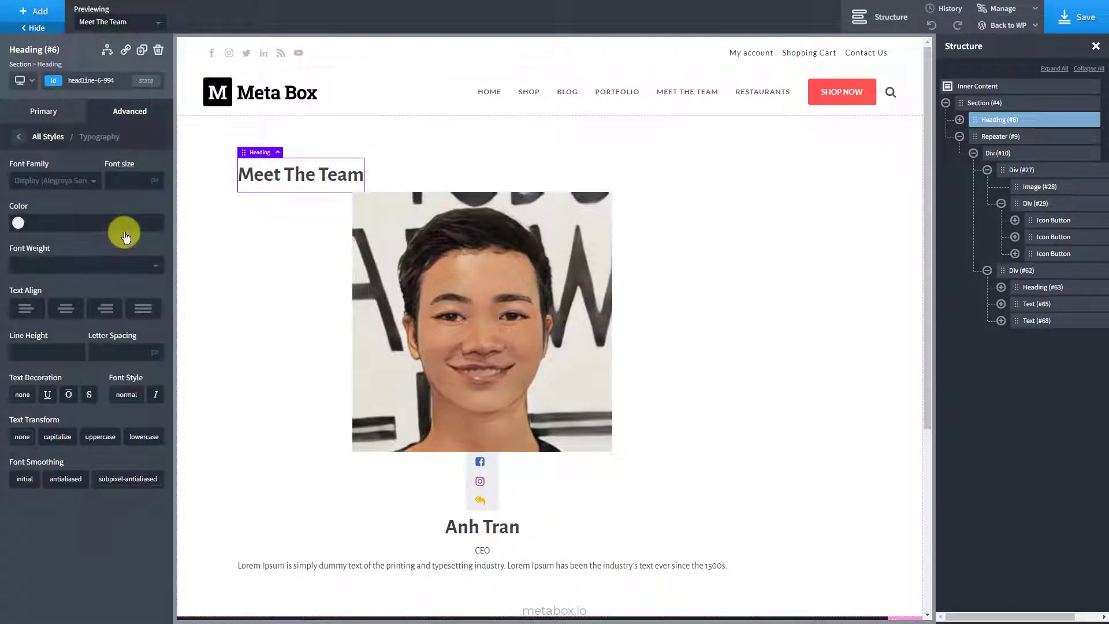
left_click(66, 310)
Step: Make the team card a flex row and give it 10px padding on all sides
left_click(1019, 154)
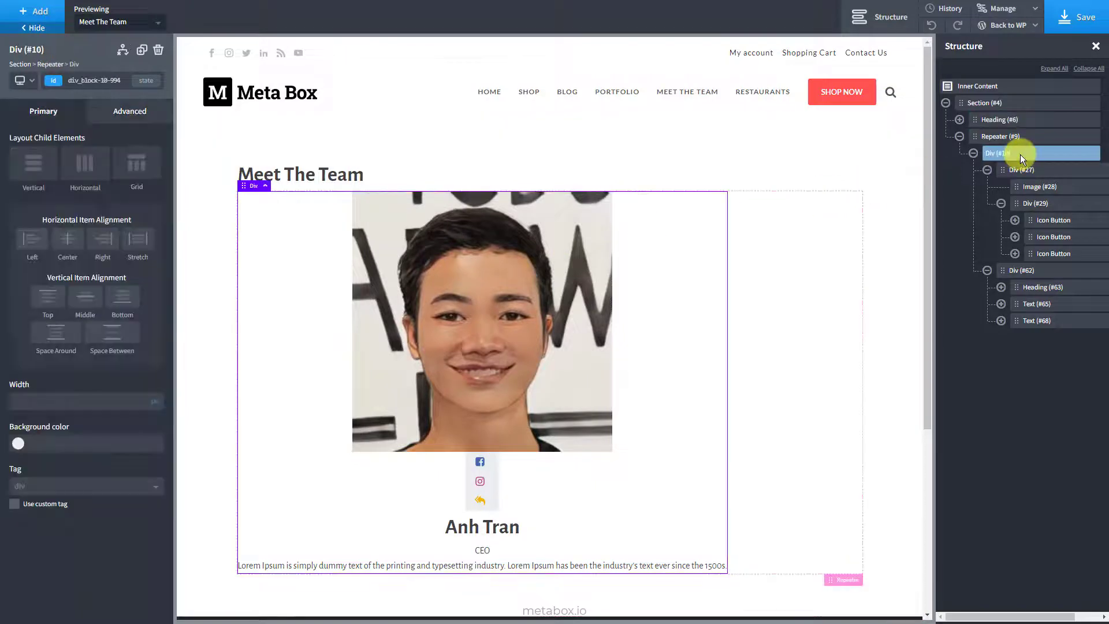
left_click(134, 112)
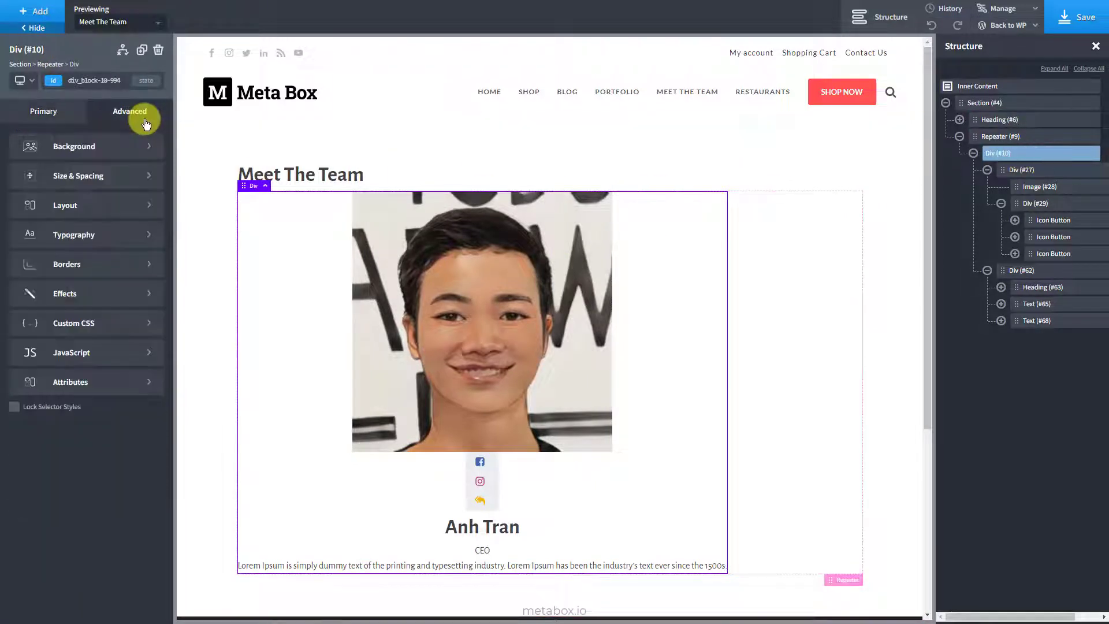
left_click(119, 205)
left_click(21, 181)
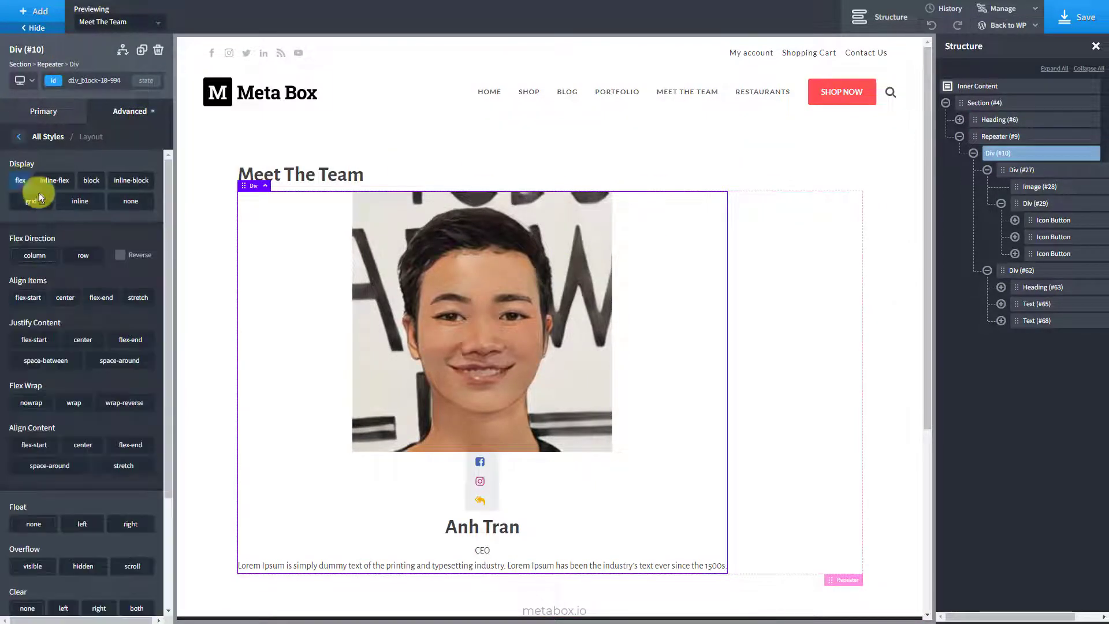
left_click(70, 264)
left_click(18, 136)
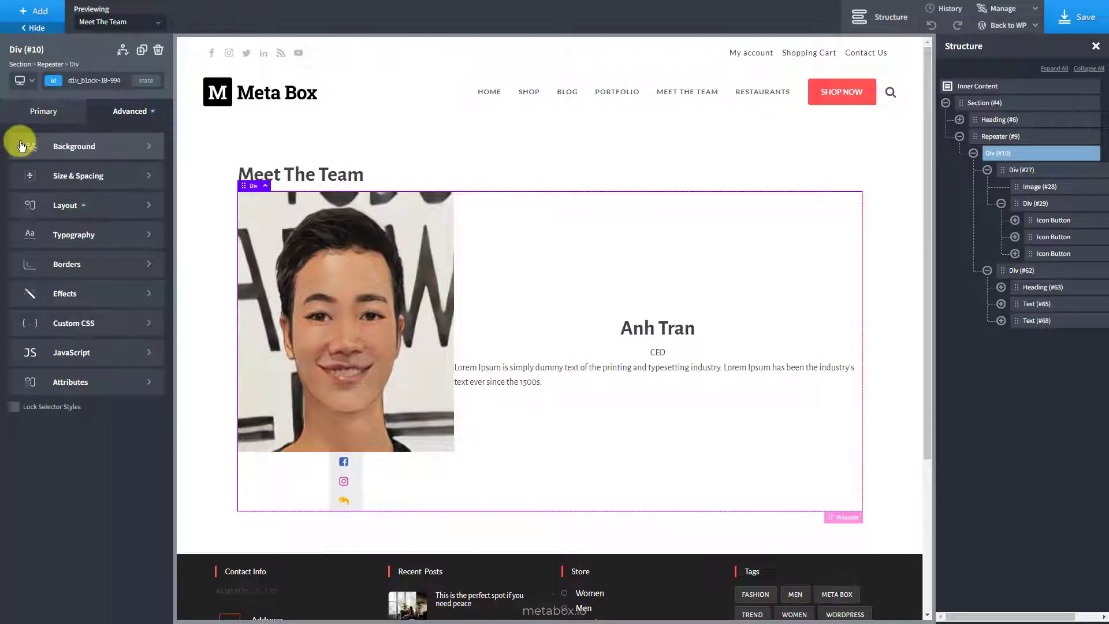
left_click(24, 174)
type("10")
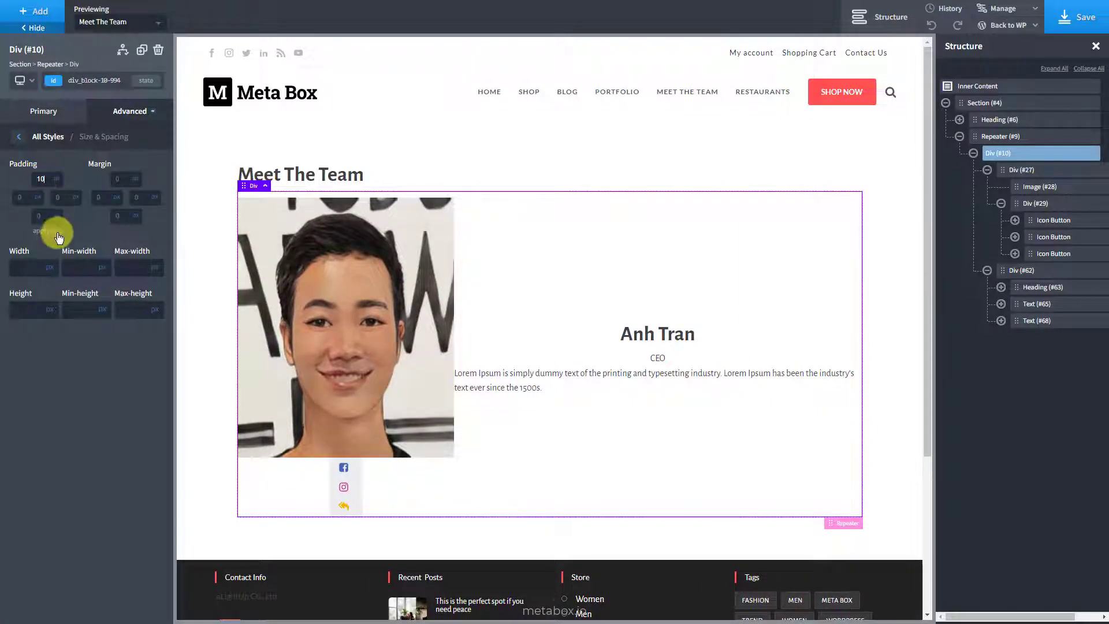
left_click(47, 231)
Step: Make the card 50% wide with a 2px solid #fe5252 border and radius 8
type("50%")
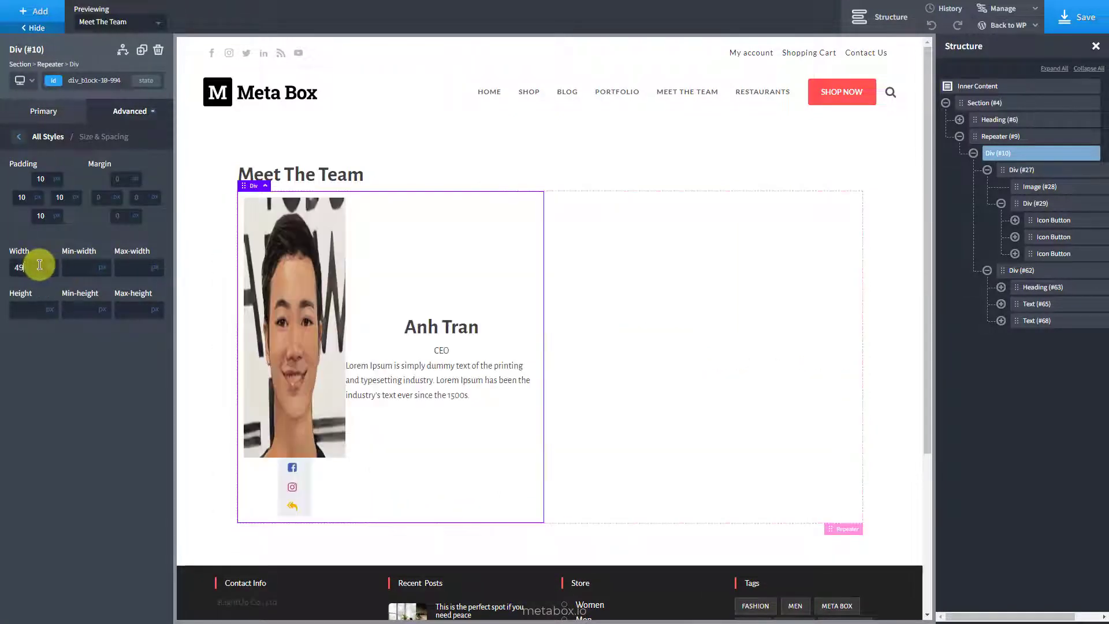
left_click(18, 136)
left_click(14, 262)
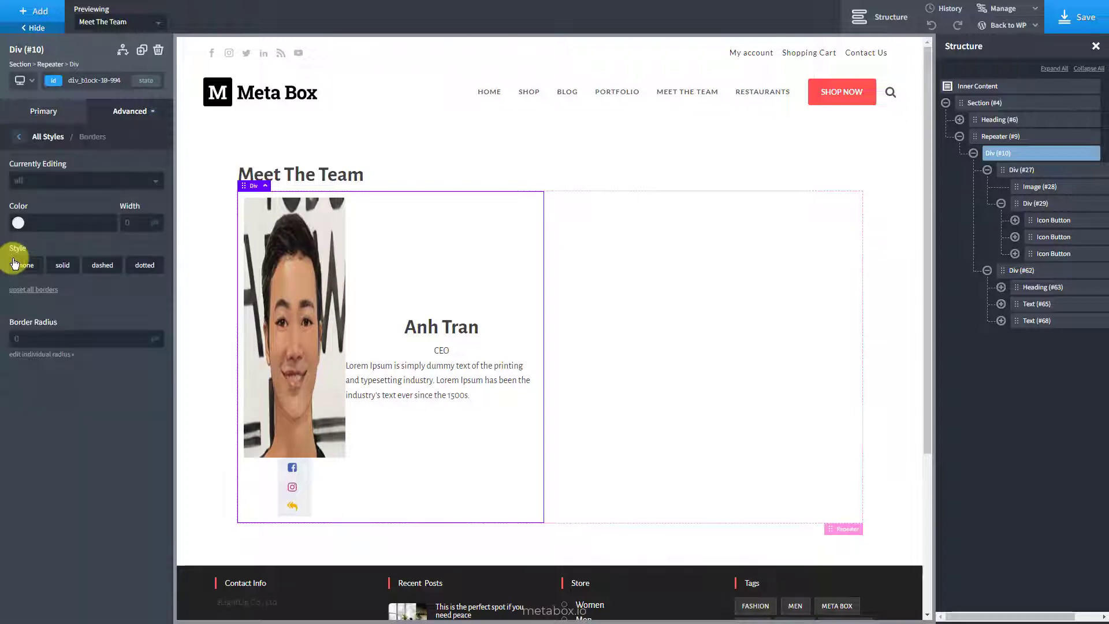
type("#fe5252")
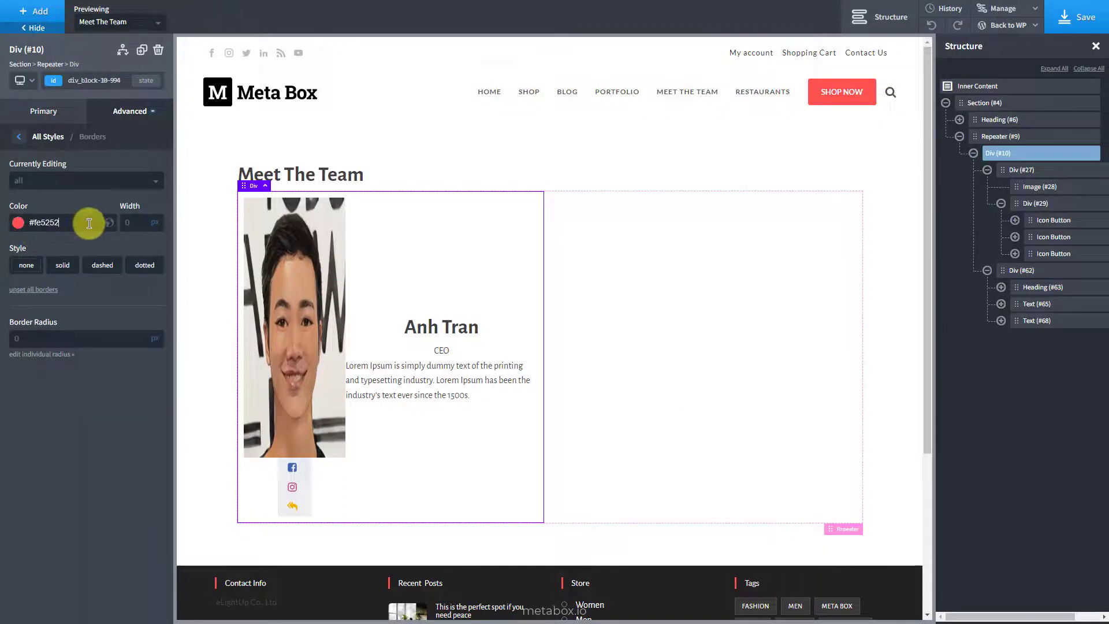
left_click(134, 222)
type("2")
left_click(64, 265)
left_click(80, 338)
type("8")
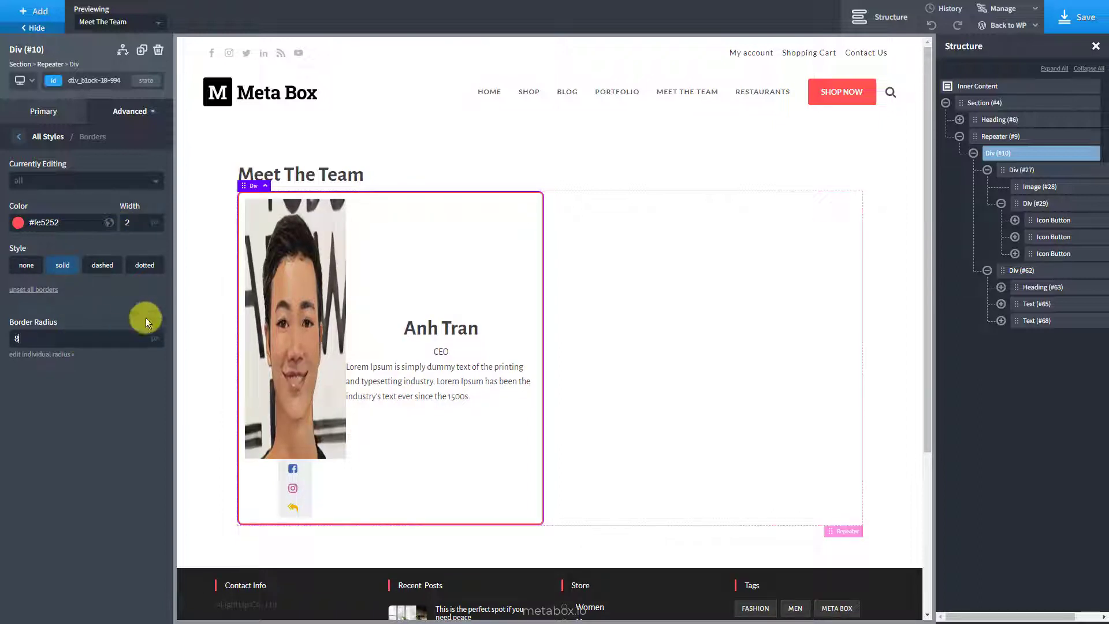
Step: Narrow the photo column to a width of 30 and select the member's photo
left_click(1036, 170)
left_click(124, 400)
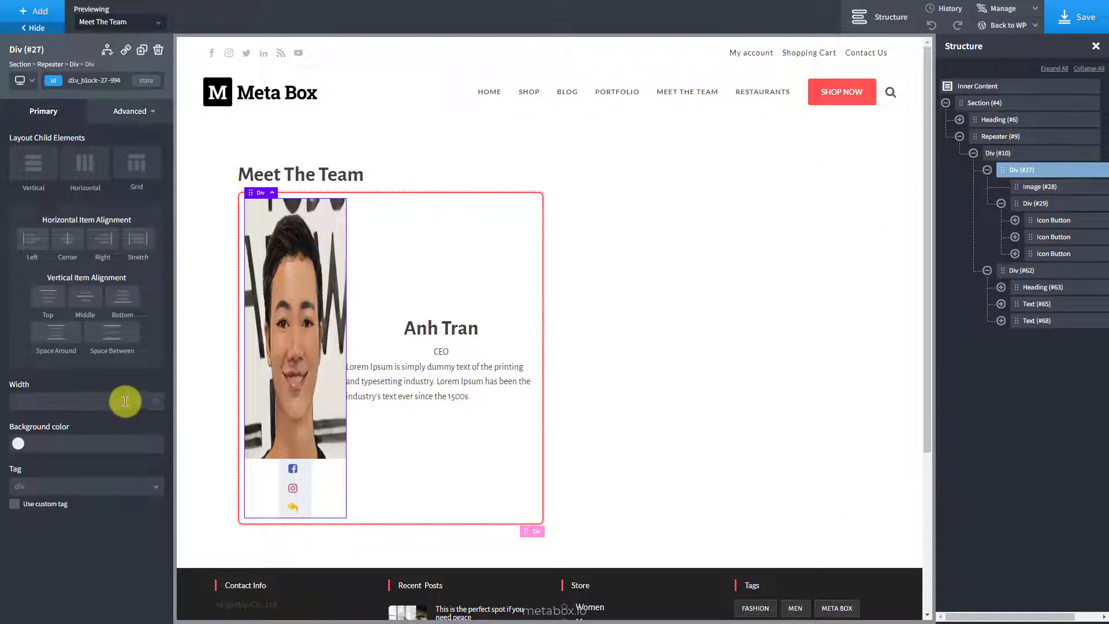
type("30")
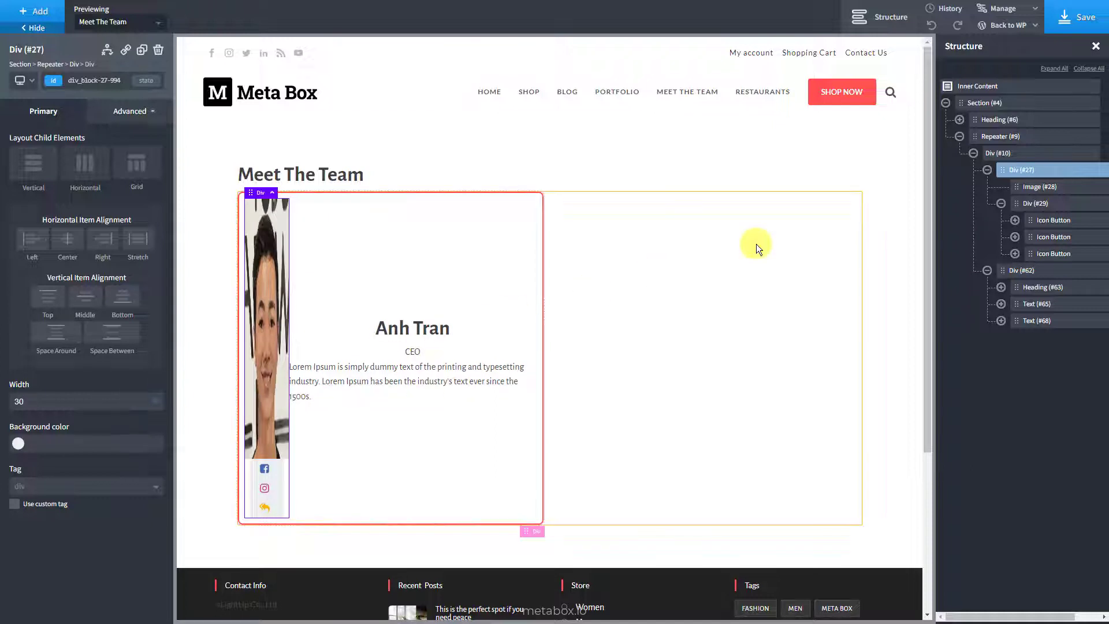
left_click(1065, 186)
left_click(144, 115)
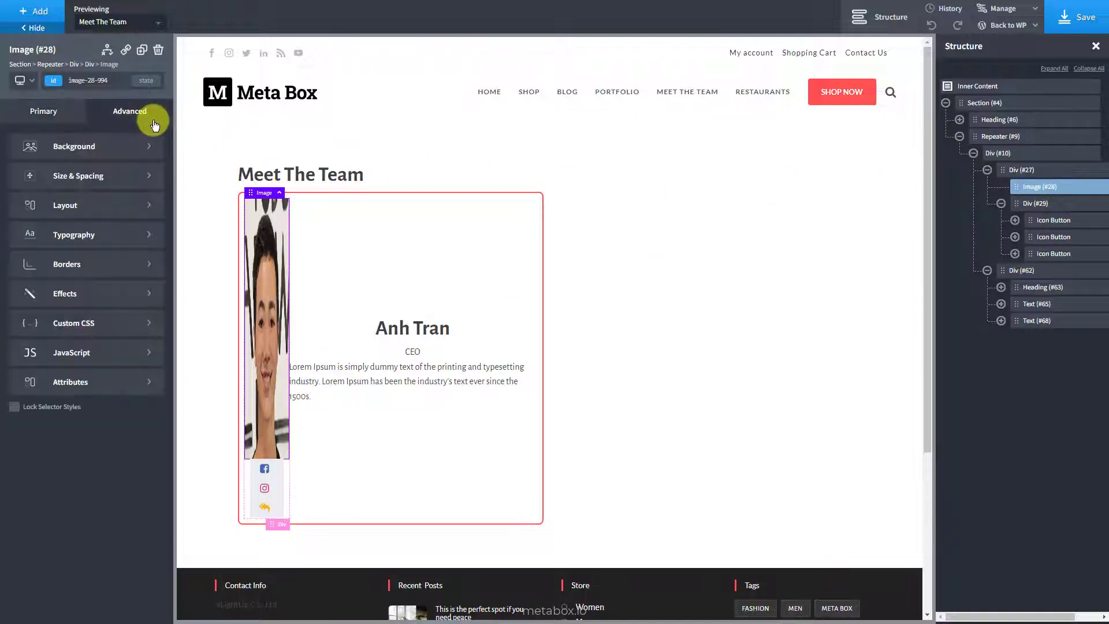
Step: Give the photo a 2px solid #fe5252 border with border radius 50
left_click(98, 261)
left_click(91, 223)
type("#fe5252")
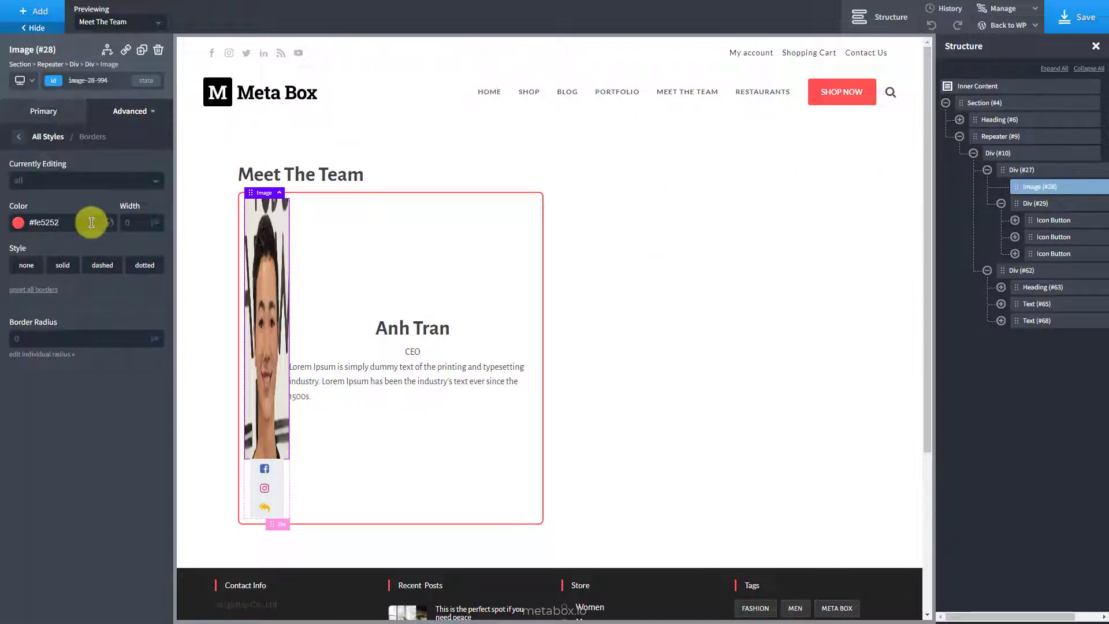
left_click(129, 222)
type("2")
left_click(72, 265)
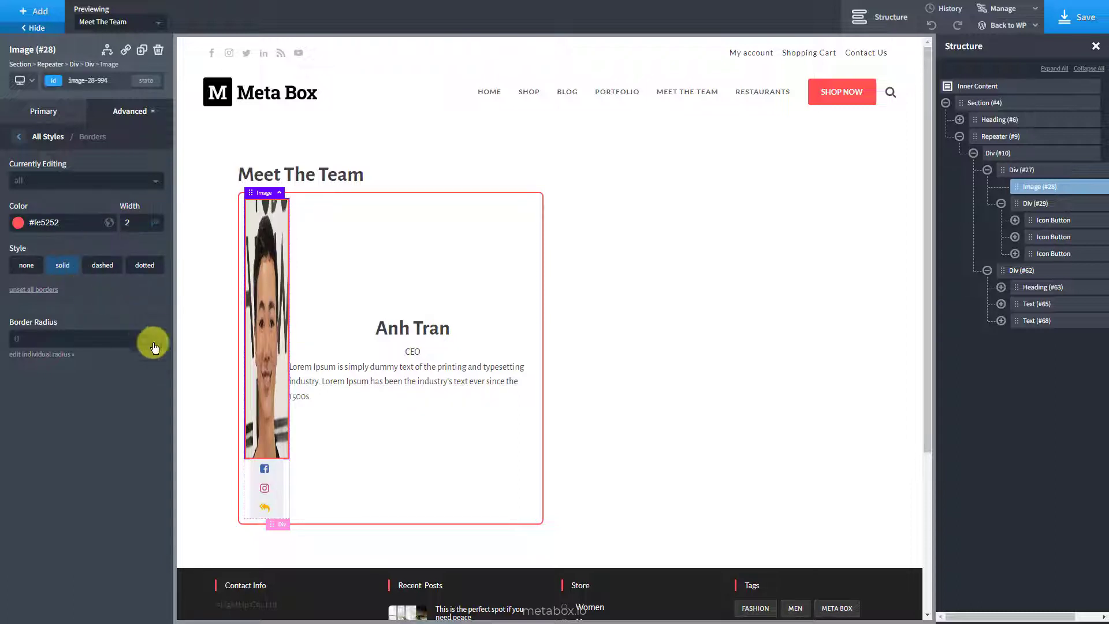
left_click(96, 338)
type("50")
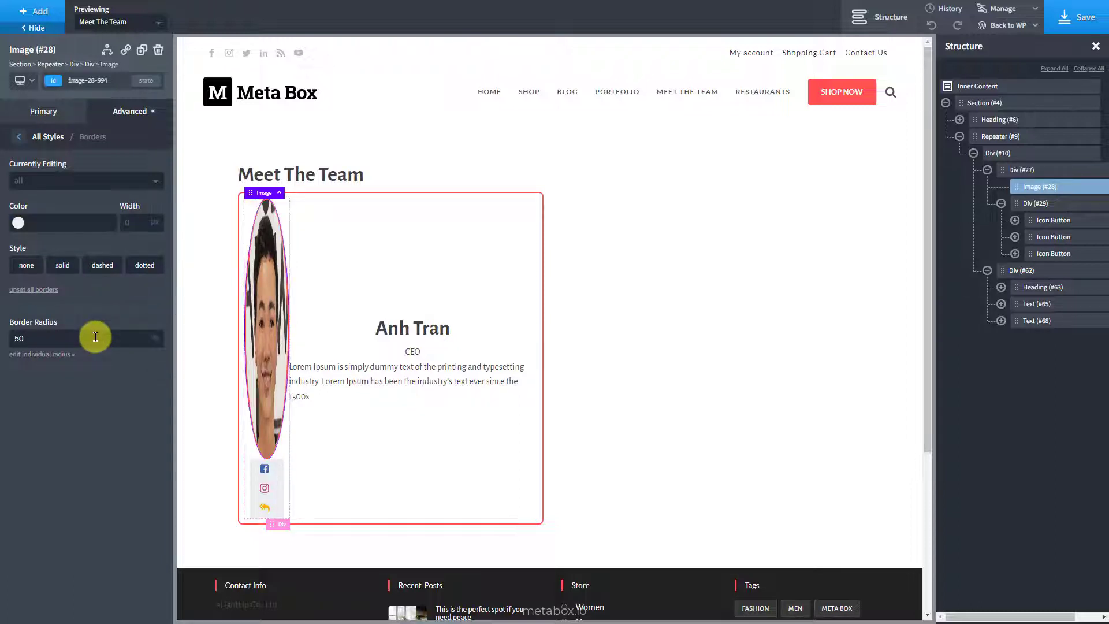
Step: Set the photo's minimum width and minimum height to 100%
left_click(19, 136)
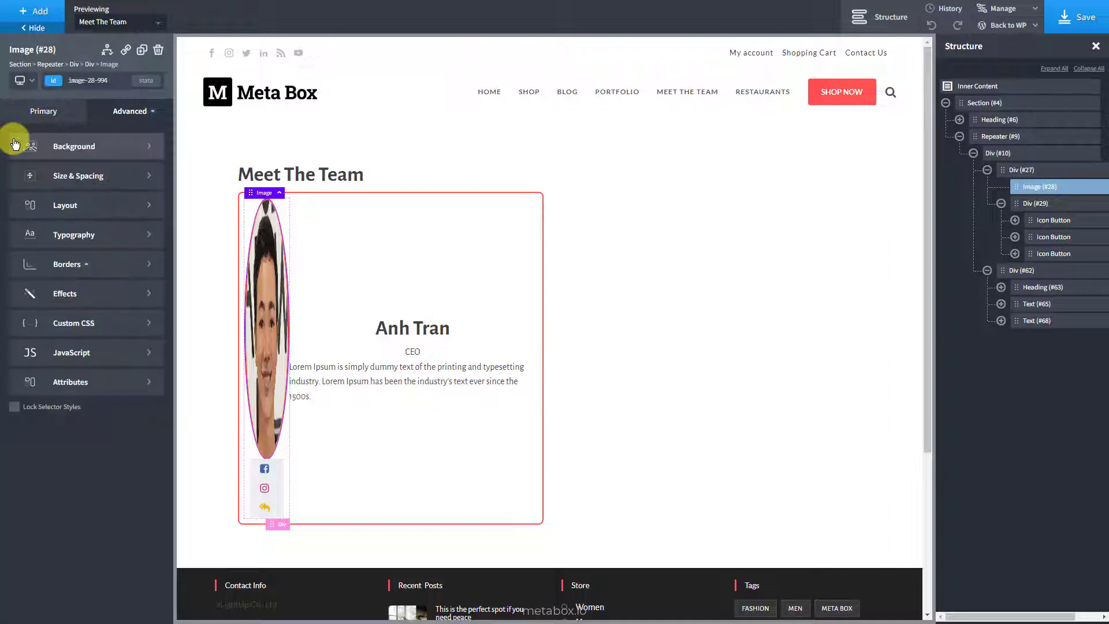
left_click(17, 175)
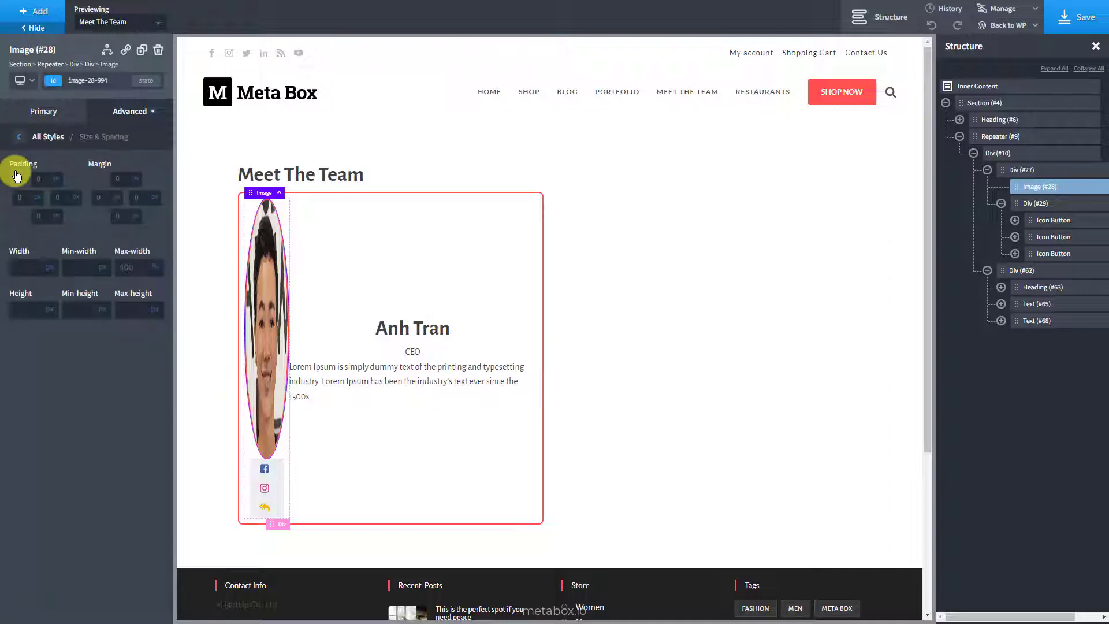
left_click(87, 266)
type("100")
left_click(92, 309)
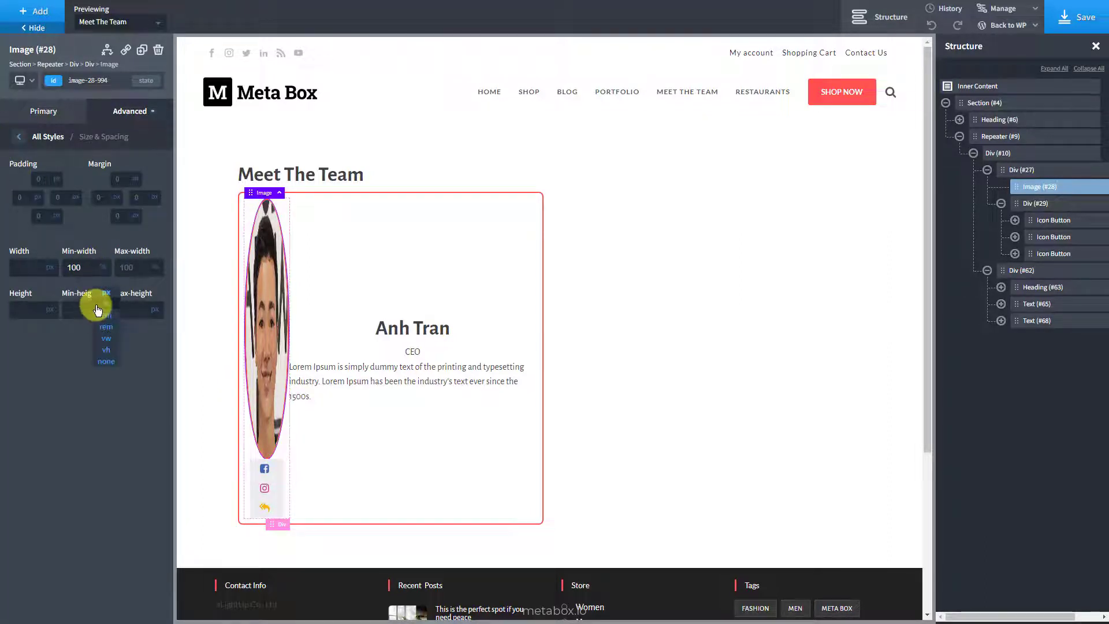
type("100")
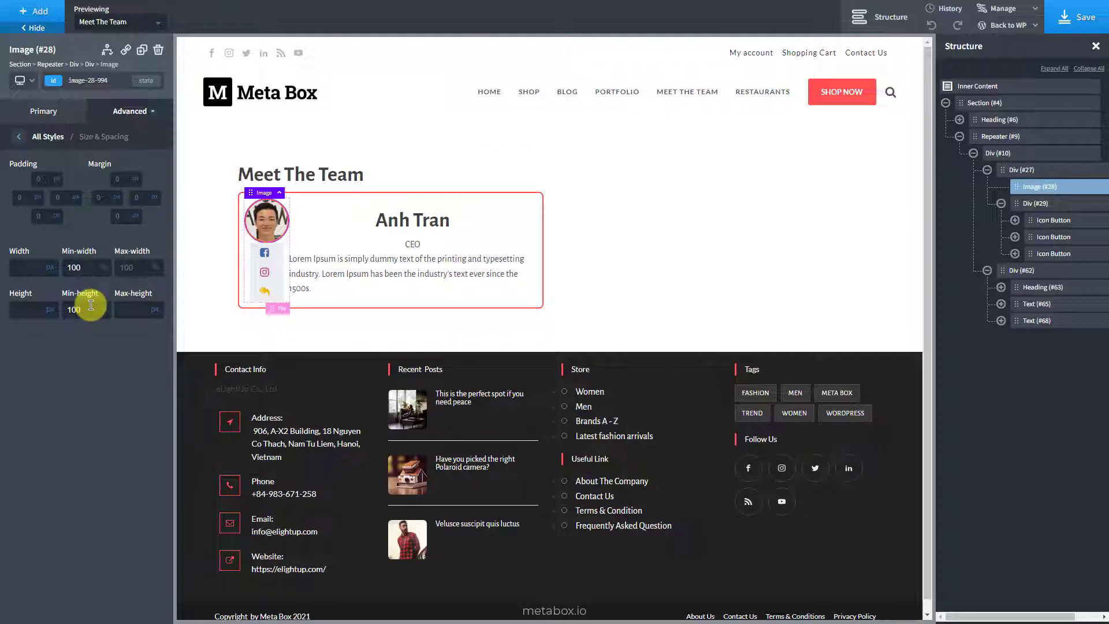
left_click(1066, 203)
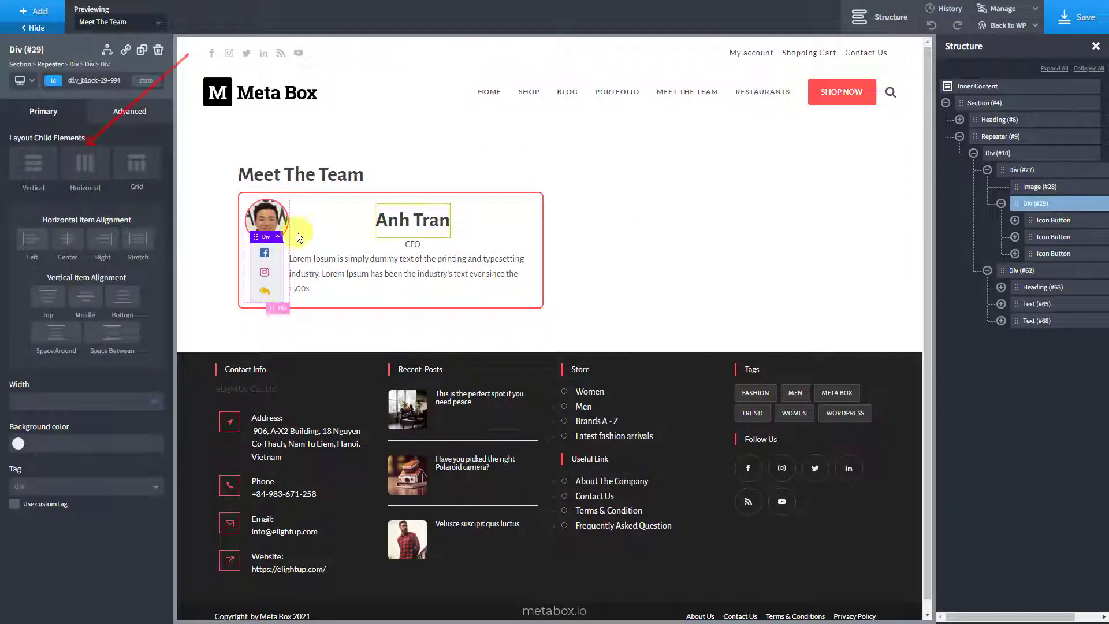
Step: Lay the icons out horizontally; centre the details column at 70% width, max-width 350
left_click(103, 181)
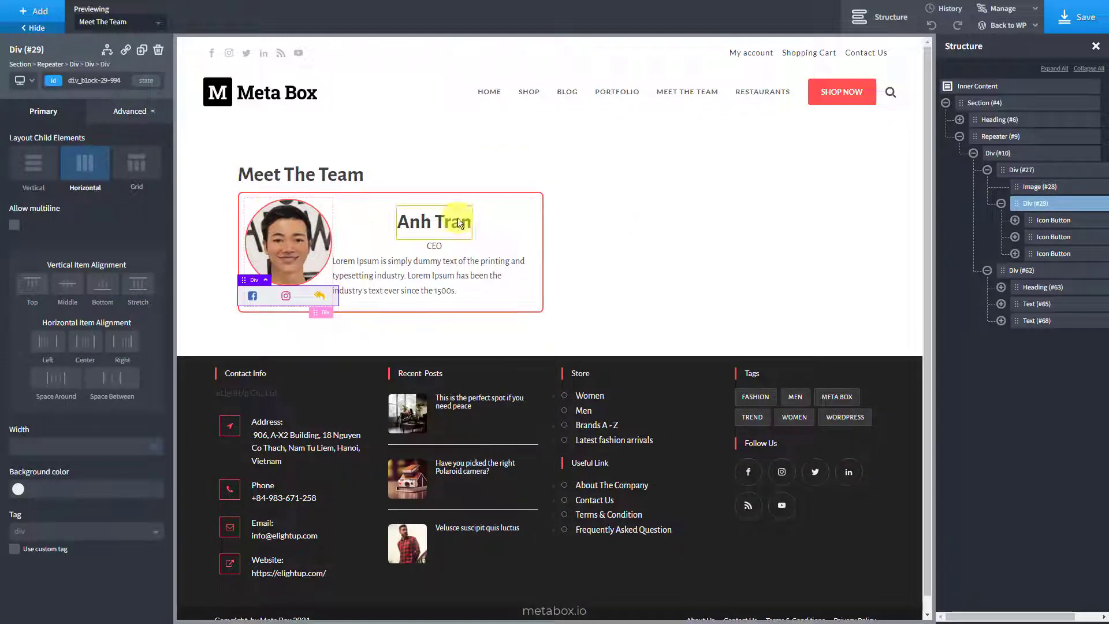
left_click(1048, 270)
left_click(68, 238)
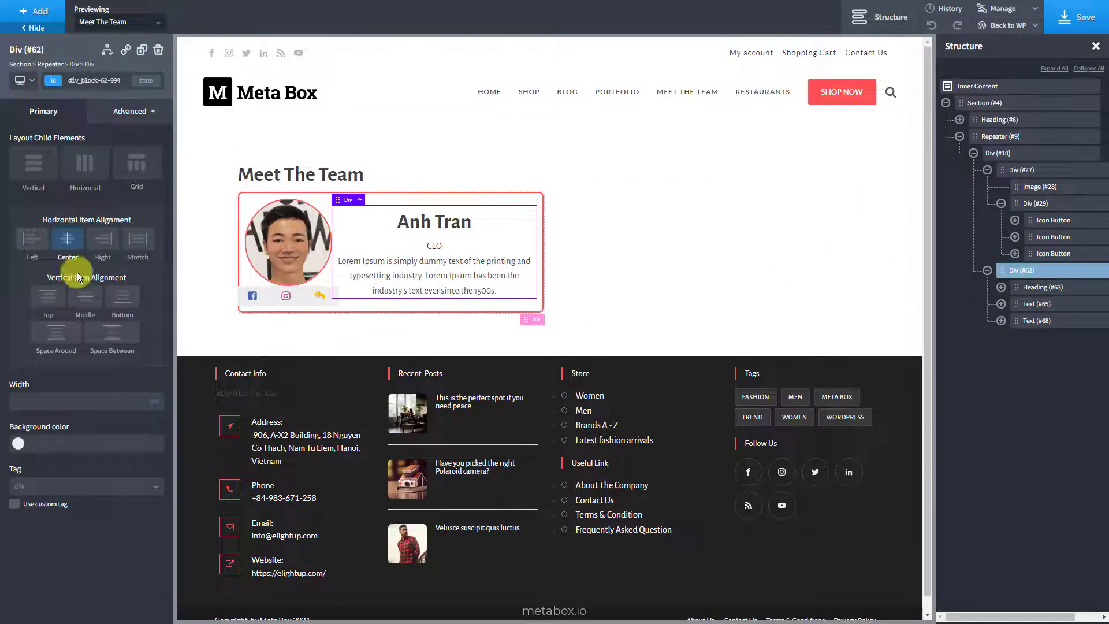
left_click(123, 401)
type("70")
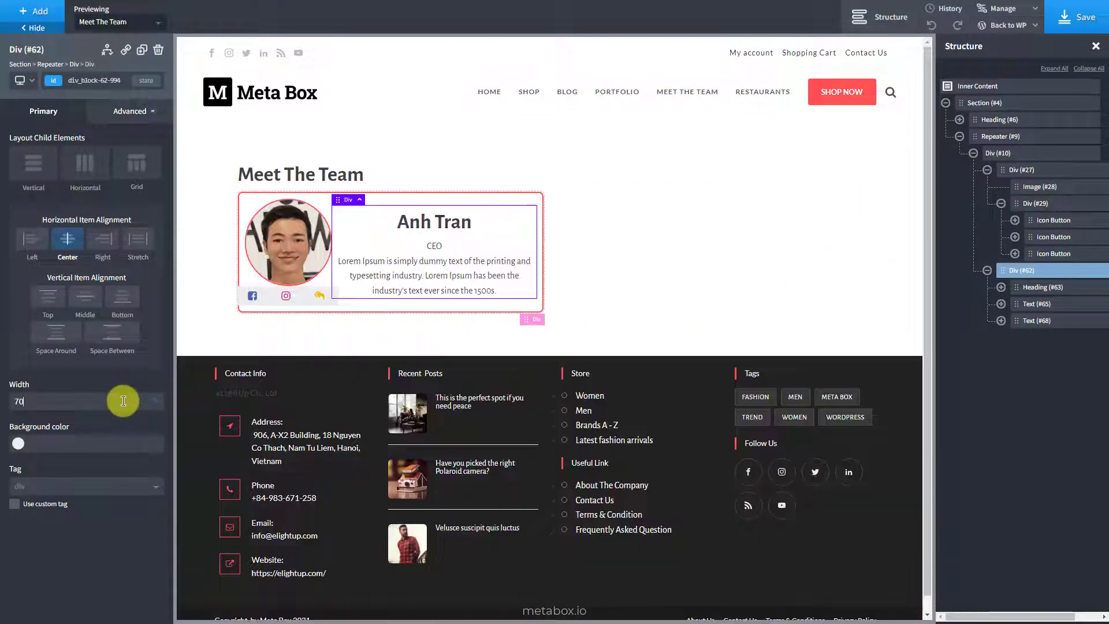
left_click(125, 114)
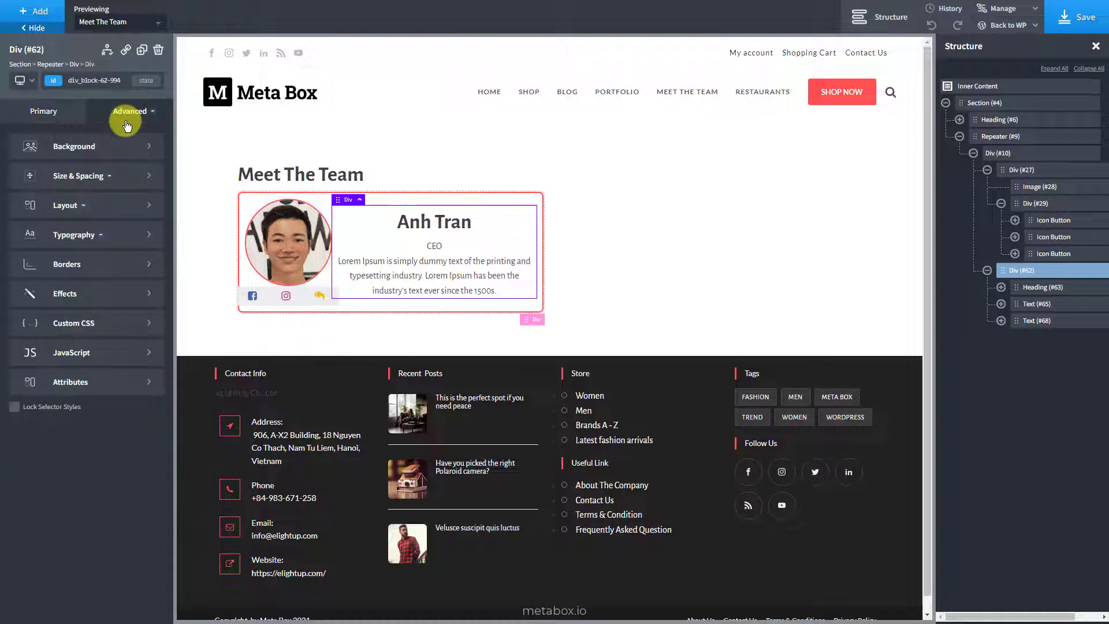
left_click(69, 175)
left_click(142, 267)
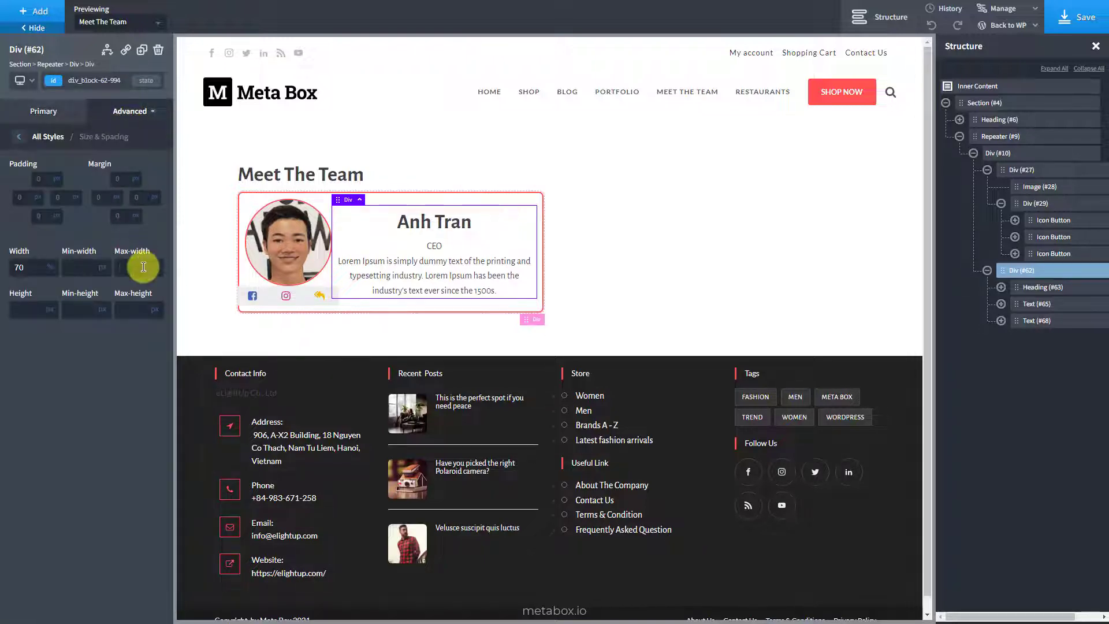
type("350")
Step: Make the name a size-23 h2, the position size 20, and the description italic
left_click(1033, 287)
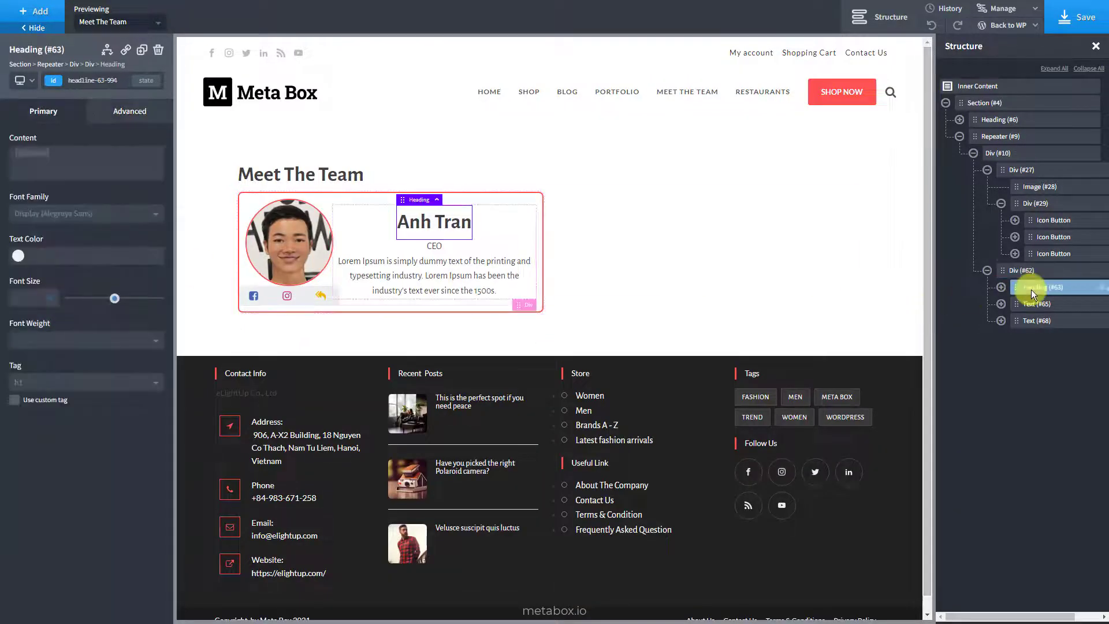
type("23")
left_click(34, 383)
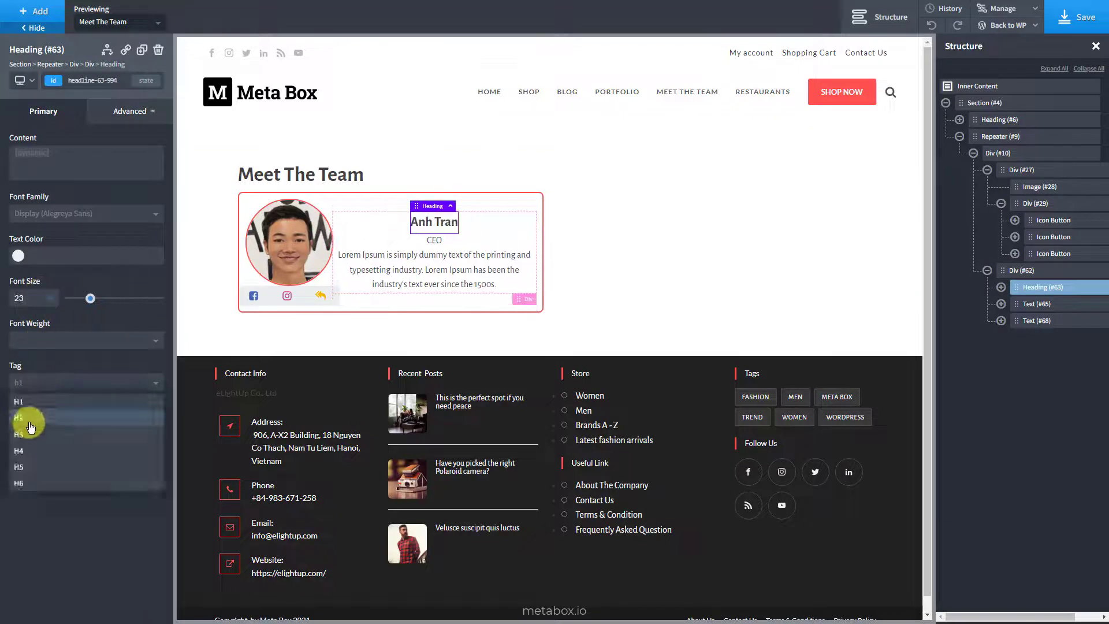
left_click(31, 426)
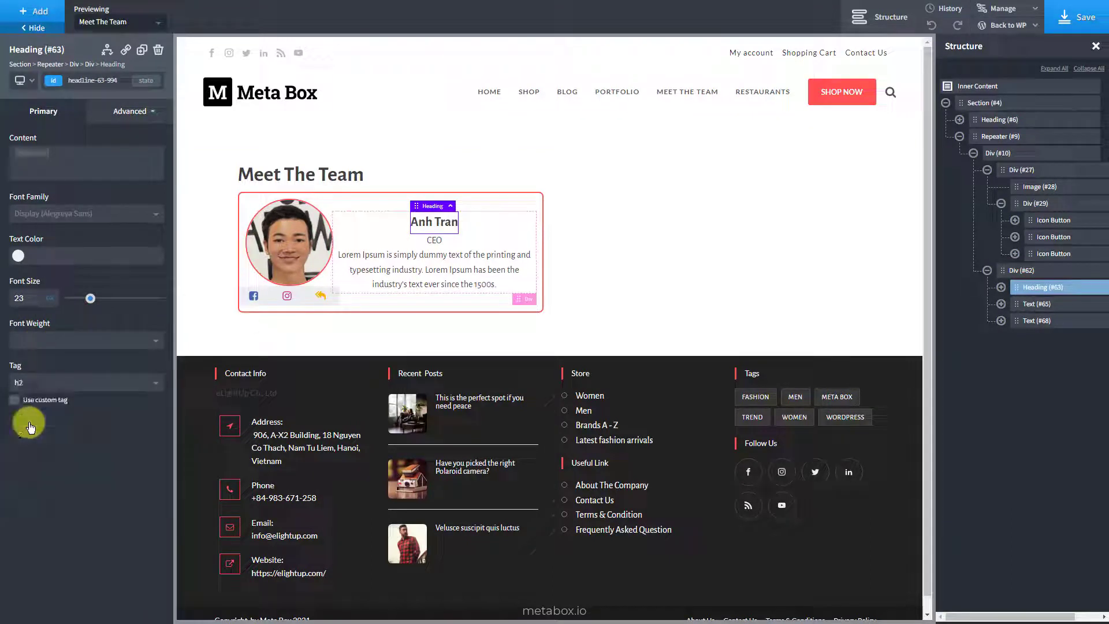
left_click(1061, 303)
left_click(31, 298)
type("20")
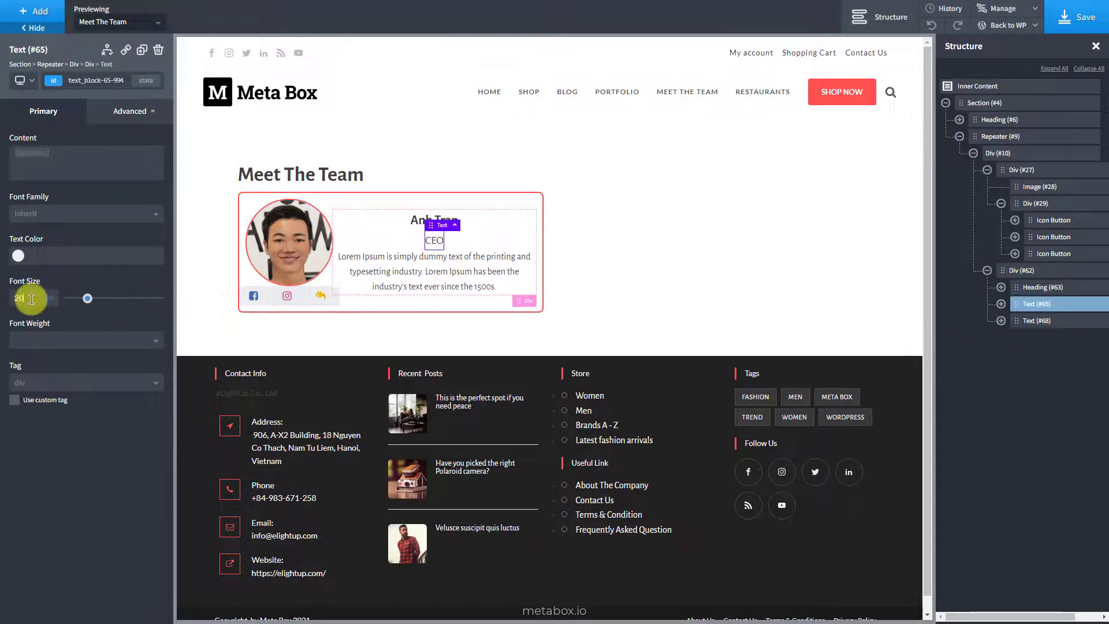
left_click(1059, 322)
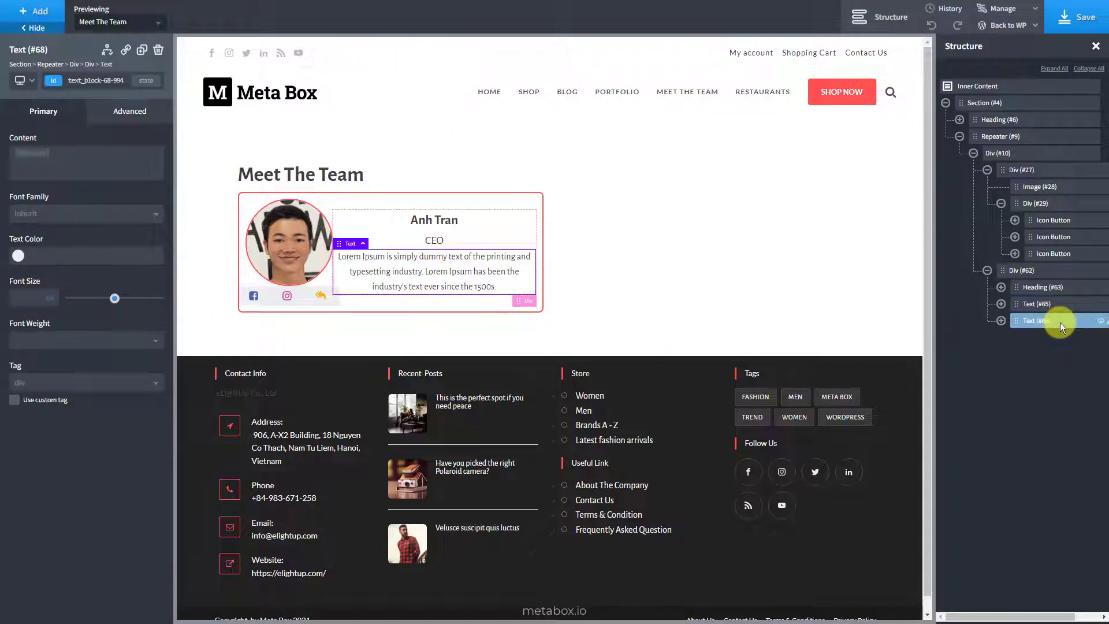
left_click(127, 111)
left_click(101, 235)
left_click(156, 395)
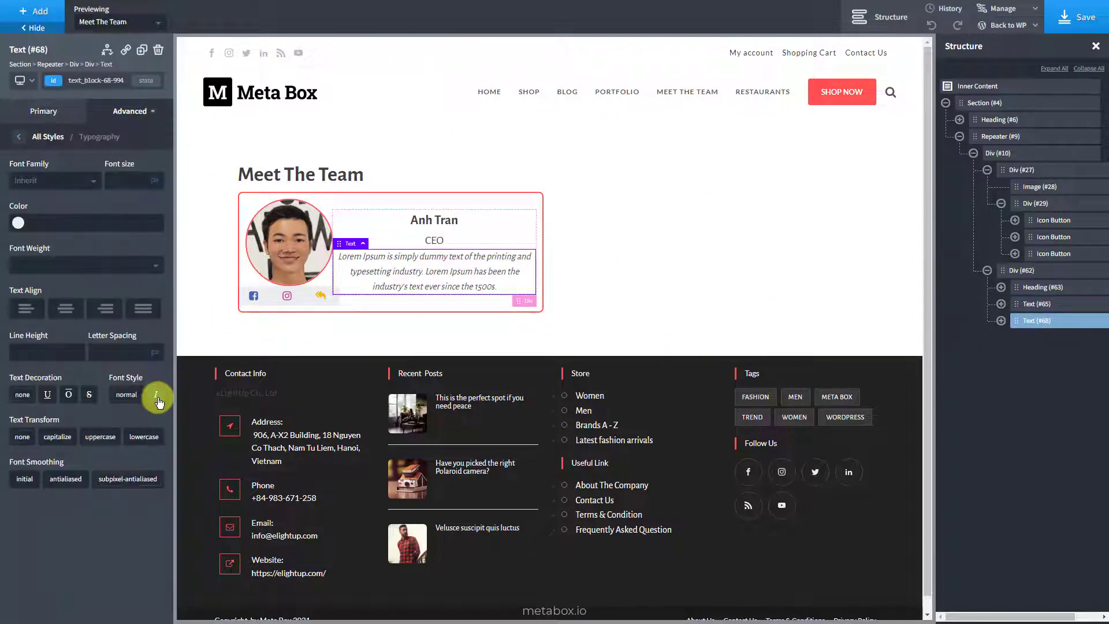
left_click(1027, 137)
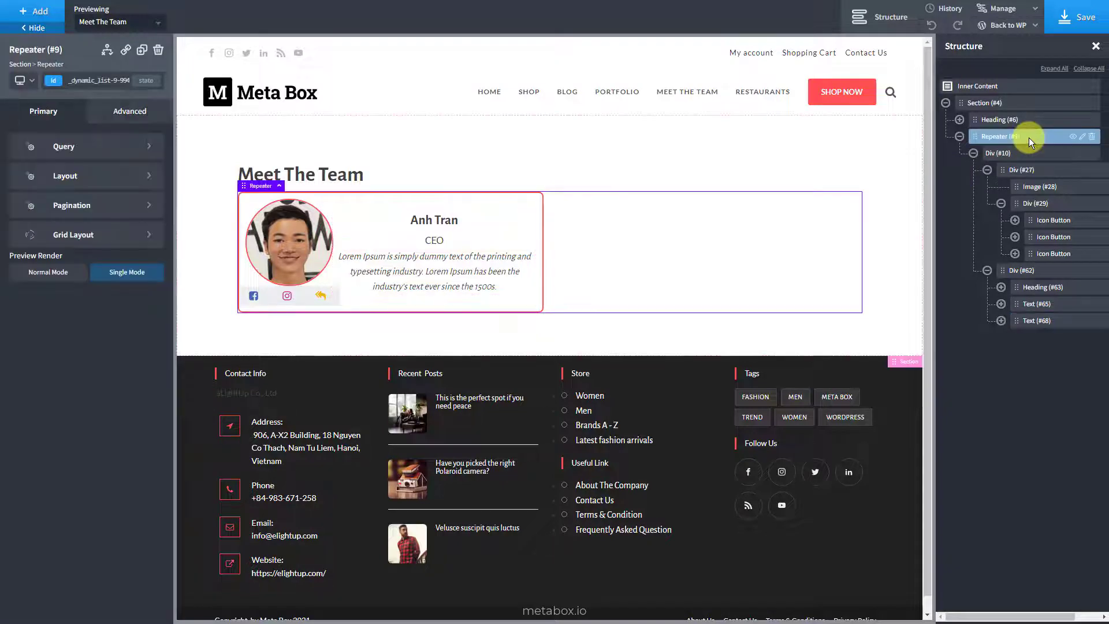
Step: Preview all members in the repeater and enable a grid layout with 2 columns
left_click(40, 282)
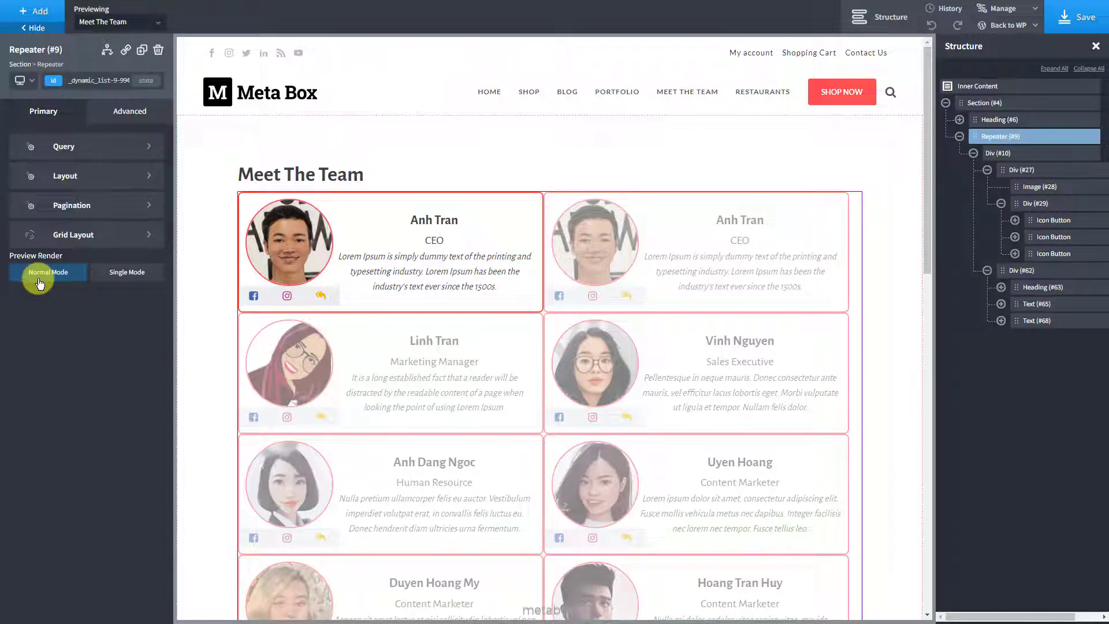
left_click(55, 236)
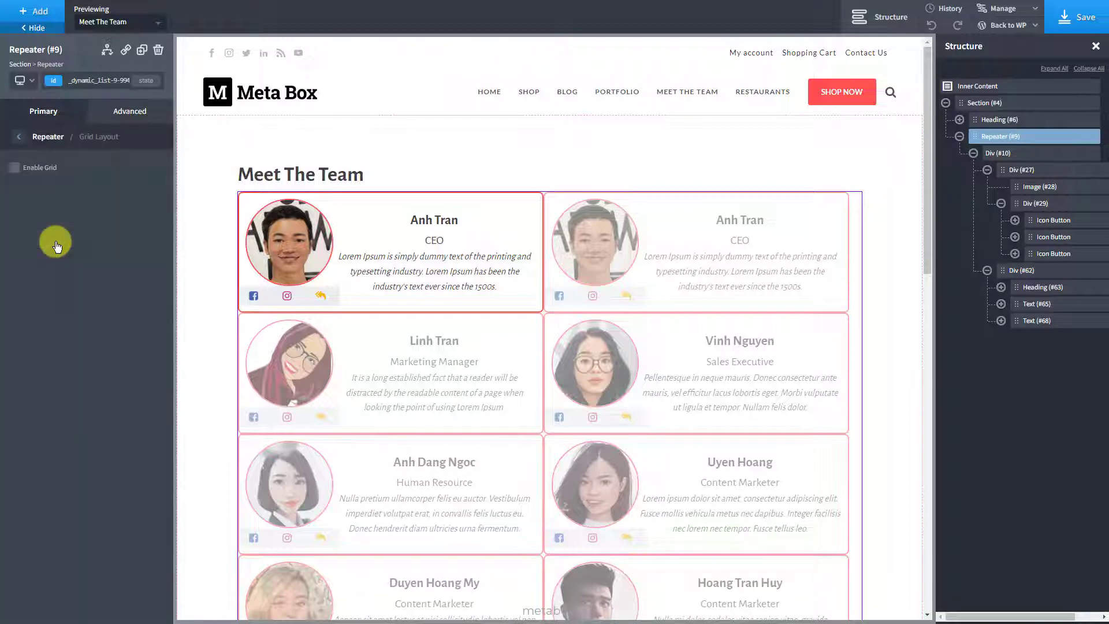
left_click(15, 169)
left_click_drag(74, 242, 86, 243)
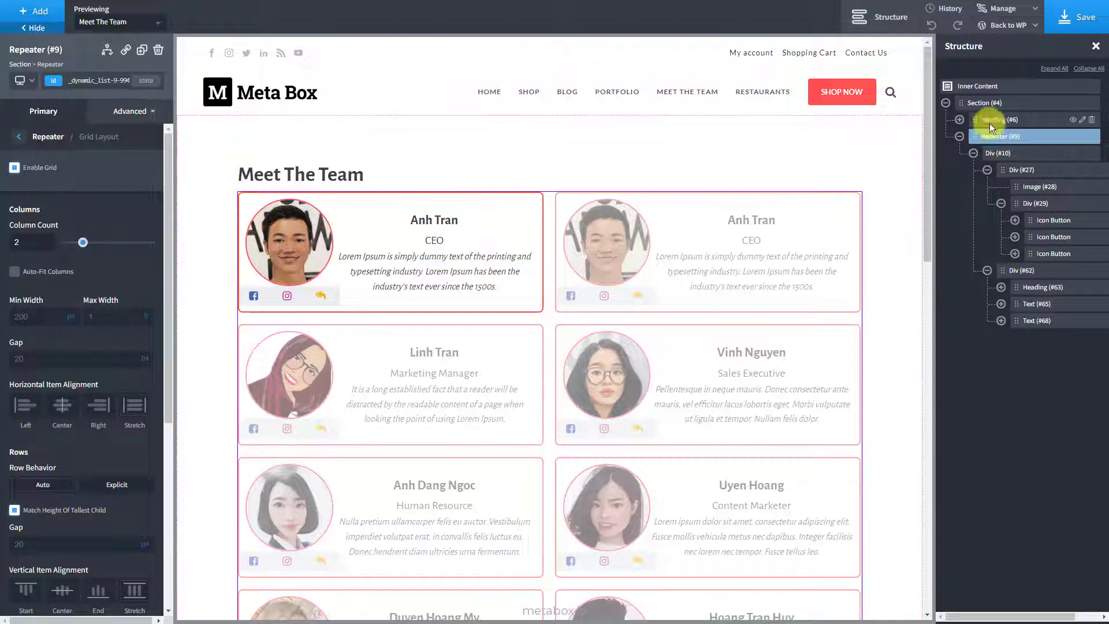
left_click(1033, 119)
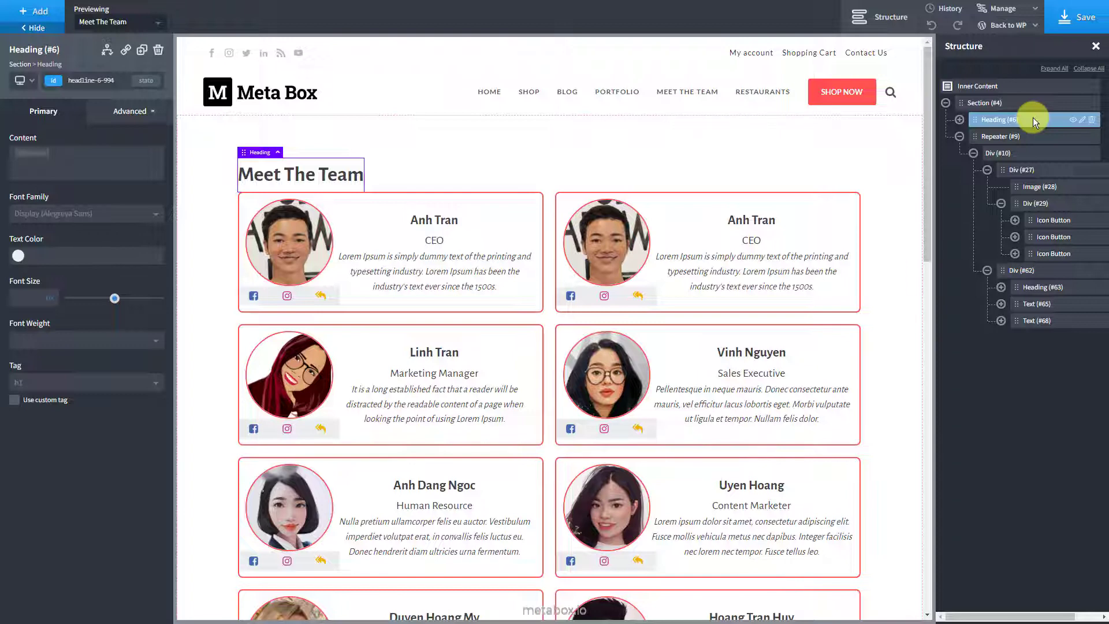
Step: Create a stylesheet named 'custom' and paste in the align-items CSS that centres the heading
left_click(999, 8)
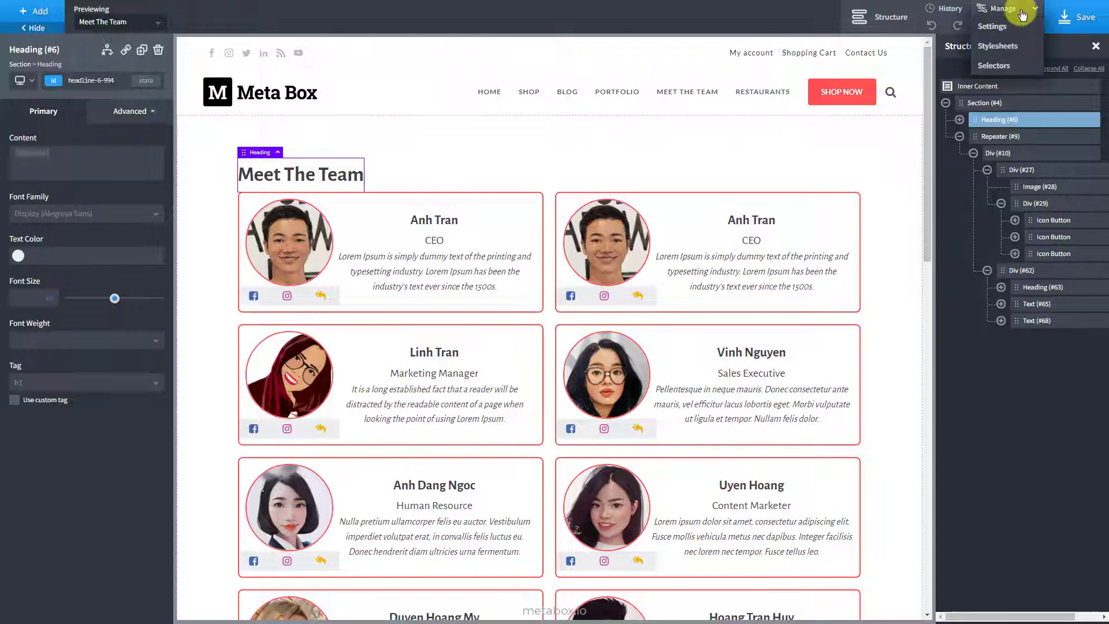
left_click(1024, 50)
left_click(1008, 78)
type("custom")
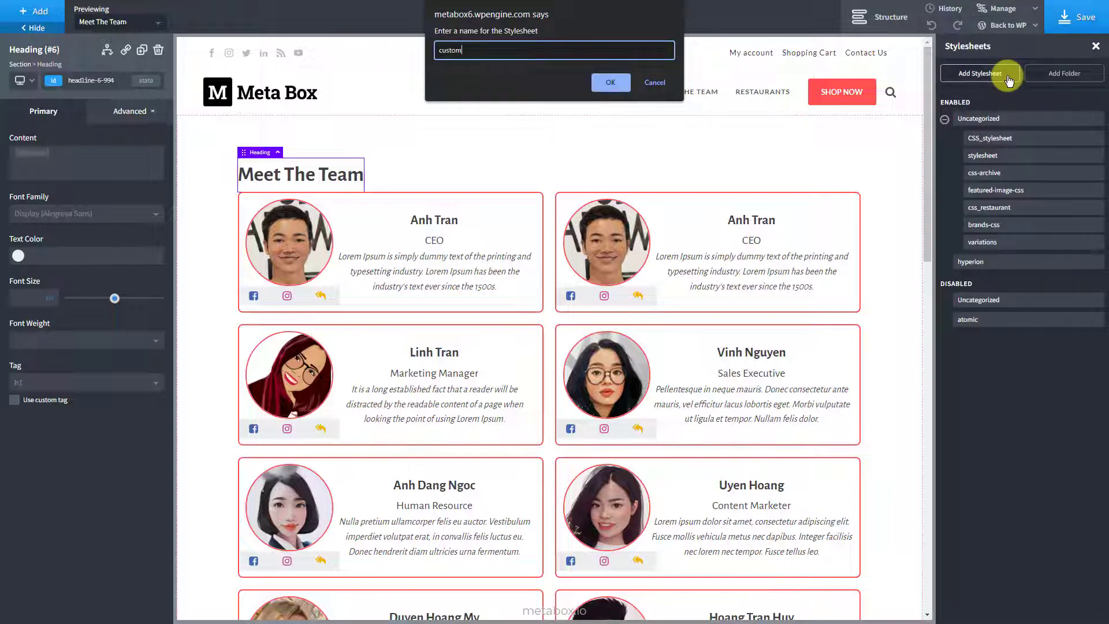
left_click(613, 87)
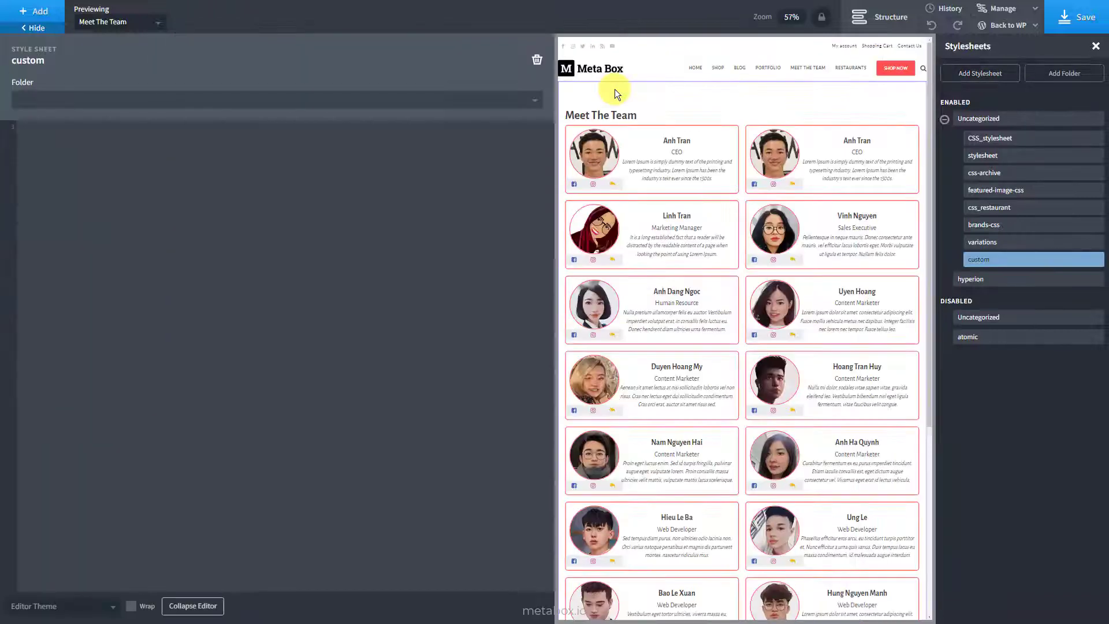
left_click(428, 155)
type(".meet-the-team-section .ct-section-inner-wrap {     align-items: unset; }")
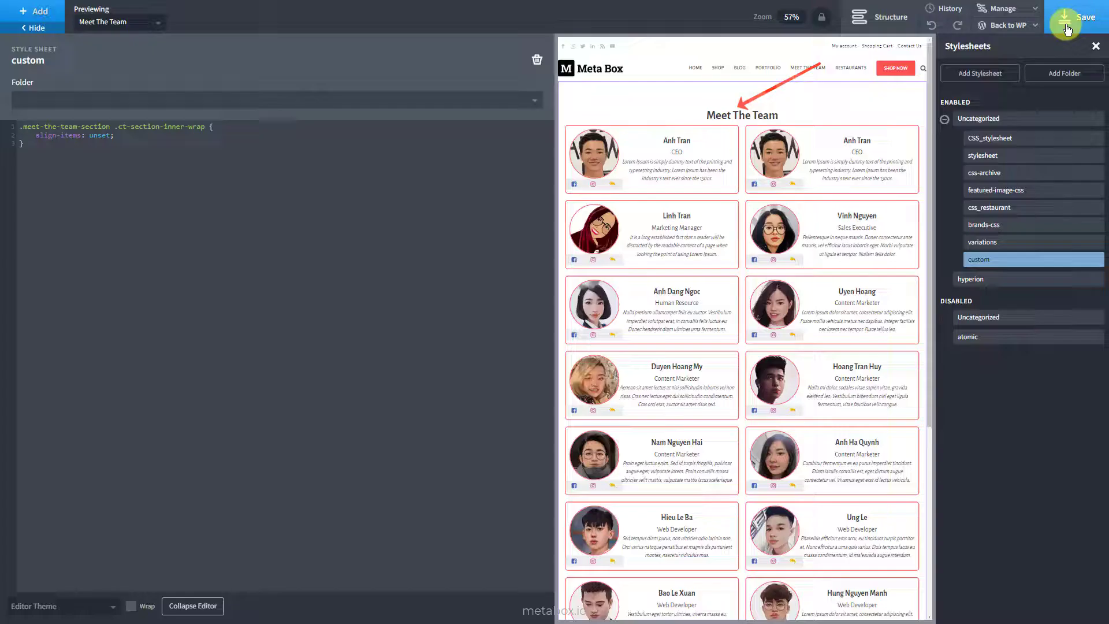
Step: Save the page and check the live Meet The Team two-column card layout
left_click(1067, 28)
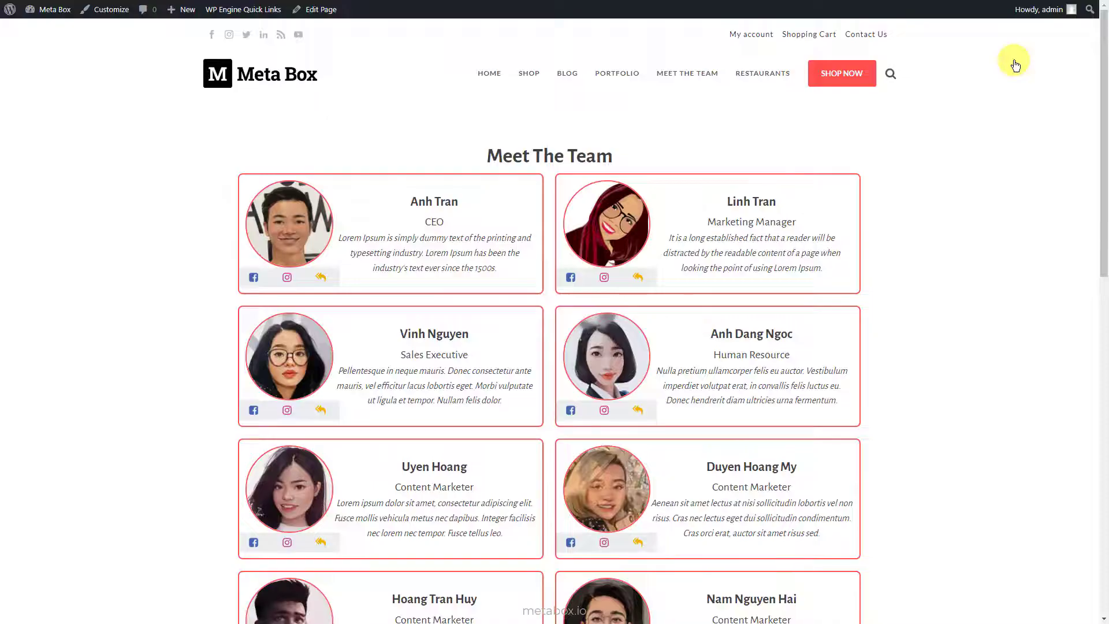
scroll(930, 361, "down", 10)
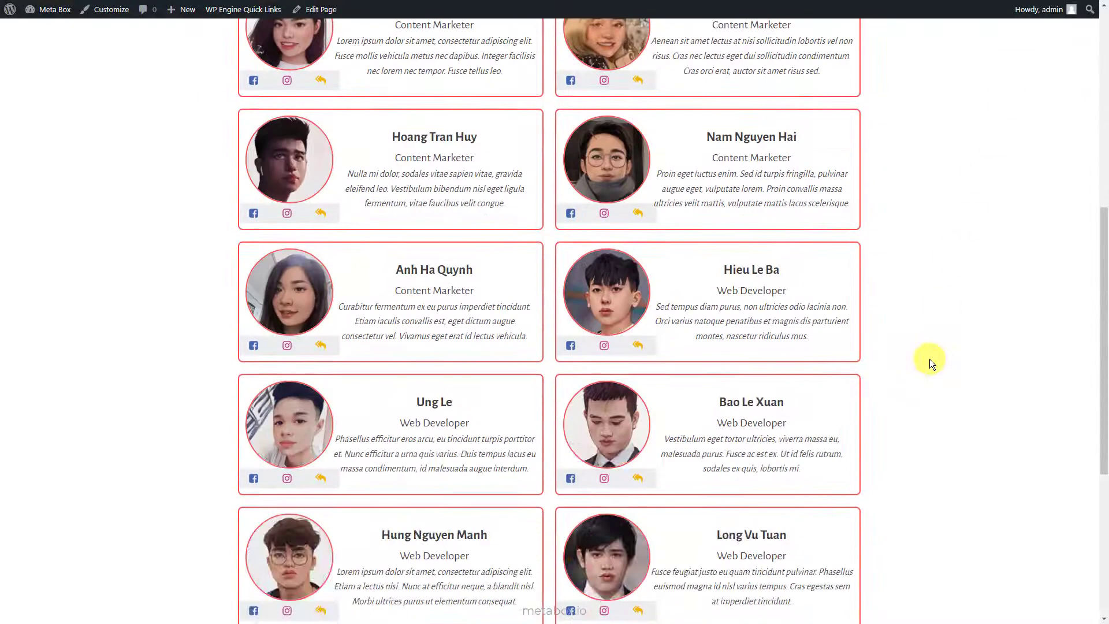
scroll(930, 359, "up", 10)
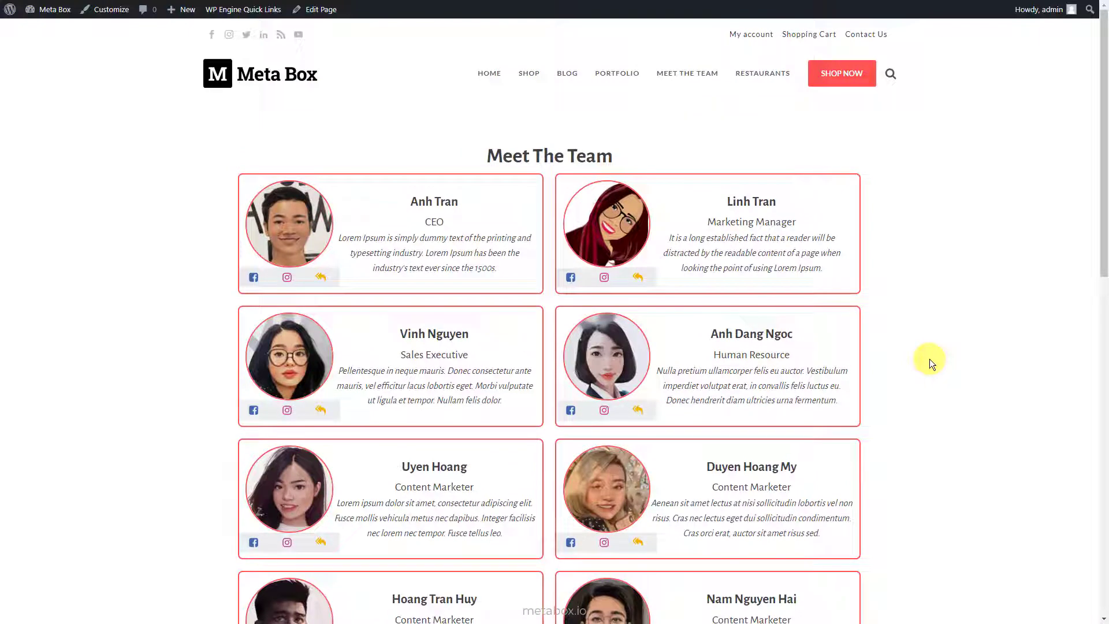